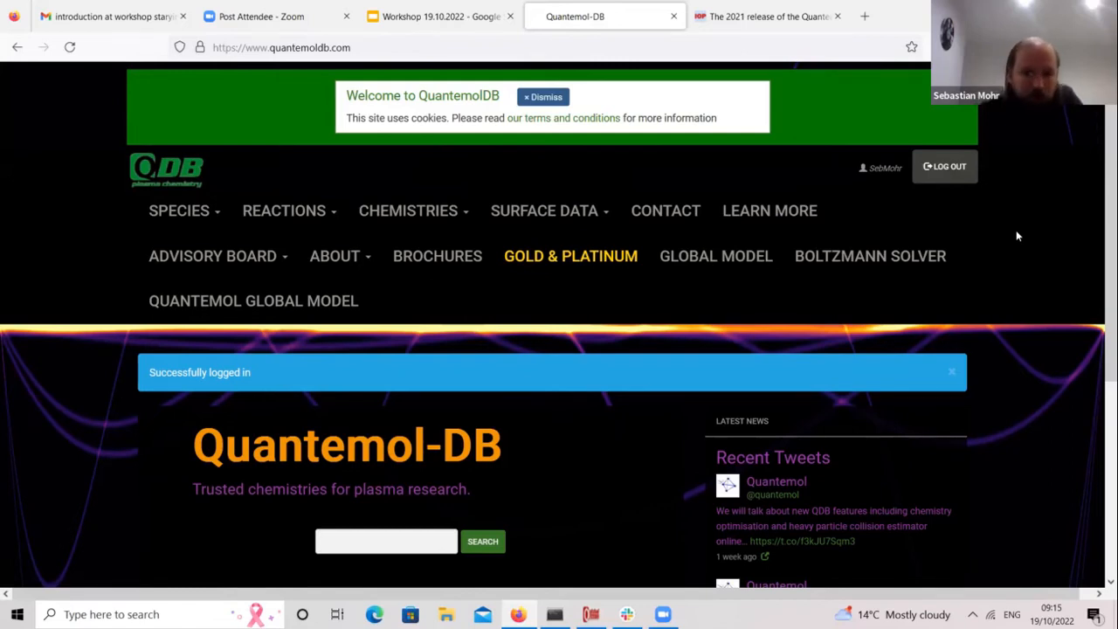
# Step: Search reactions with CHF3 as reactant only, excluding products, and view the 26 matches
pyautogui.moveTo(301, 202)
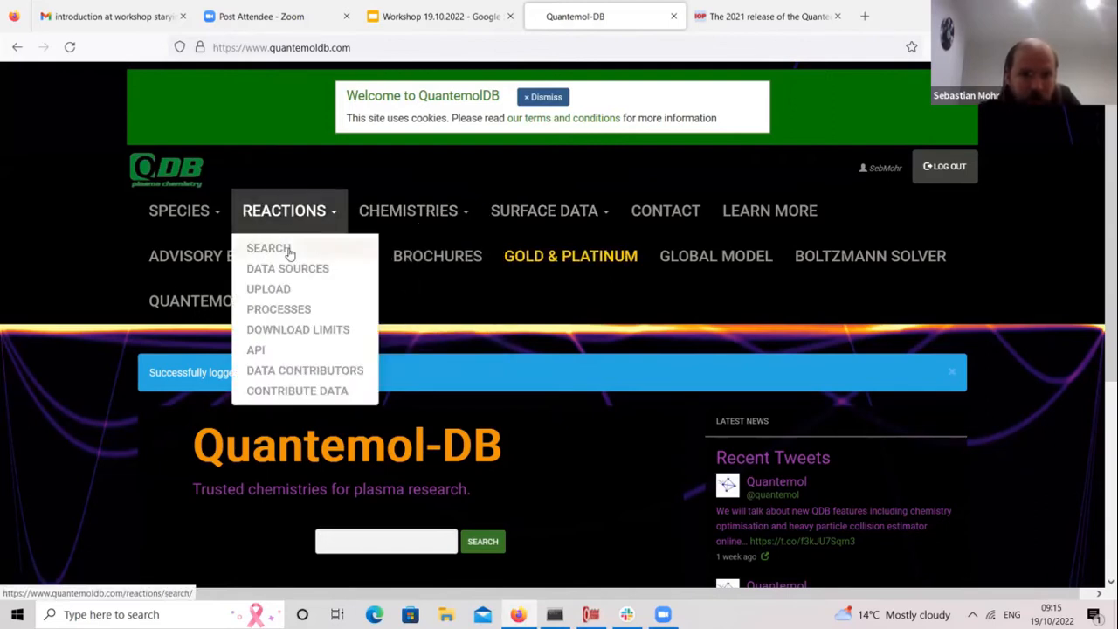
pyautogui.click(288, 250)
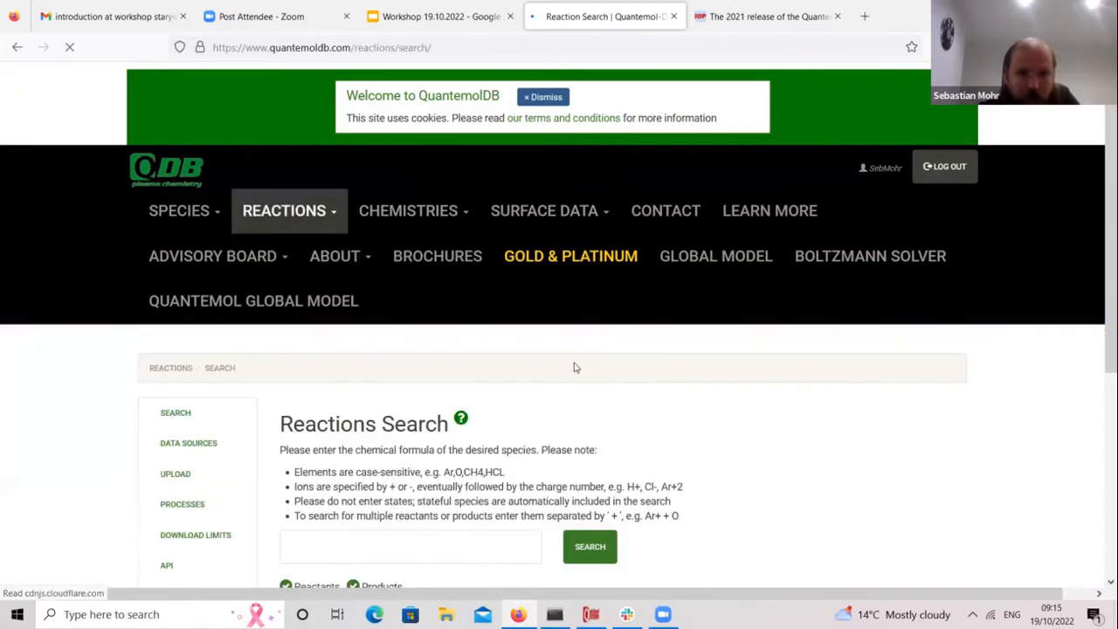
pyautogui.scroll(-3, 1095, 418)
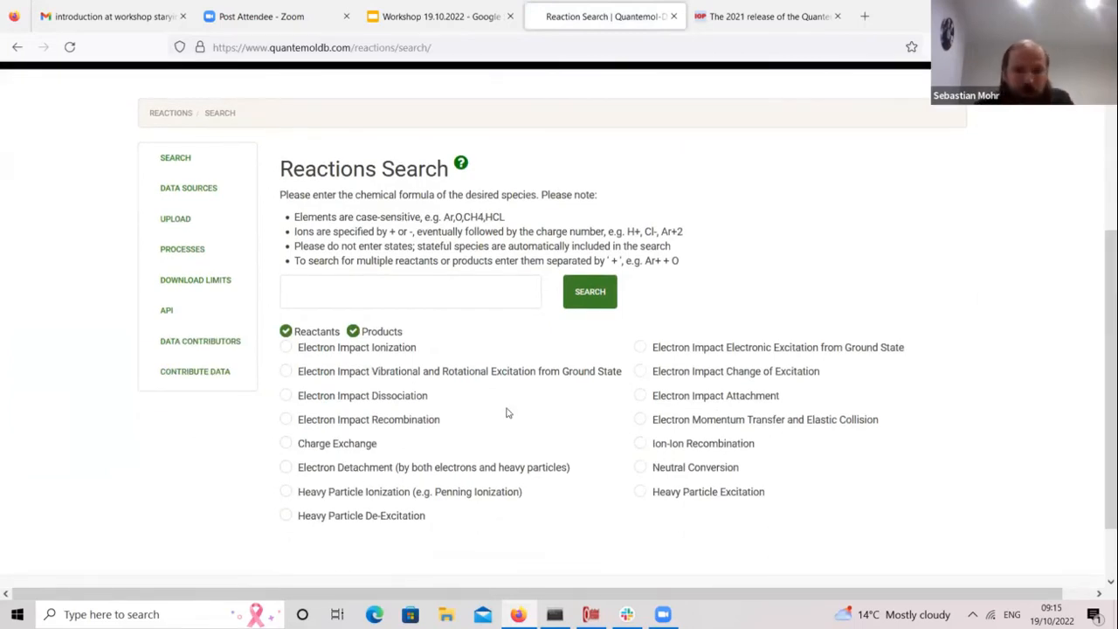
pyautogui.click(354, 332)
pyautogui.write('CHF3')
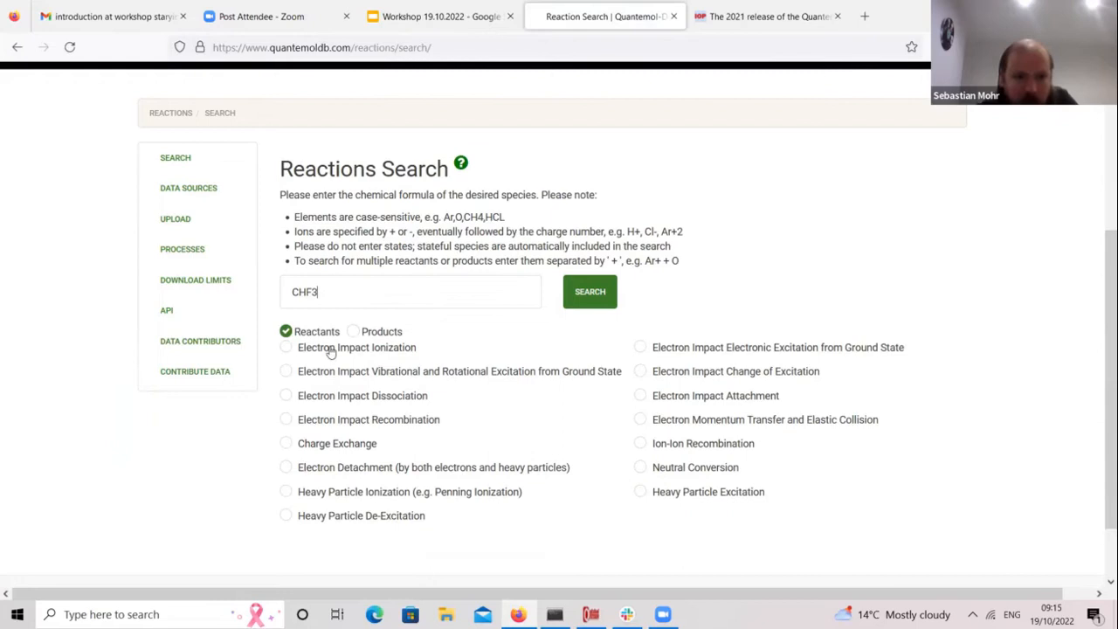
pyautogui.click(591, 302)
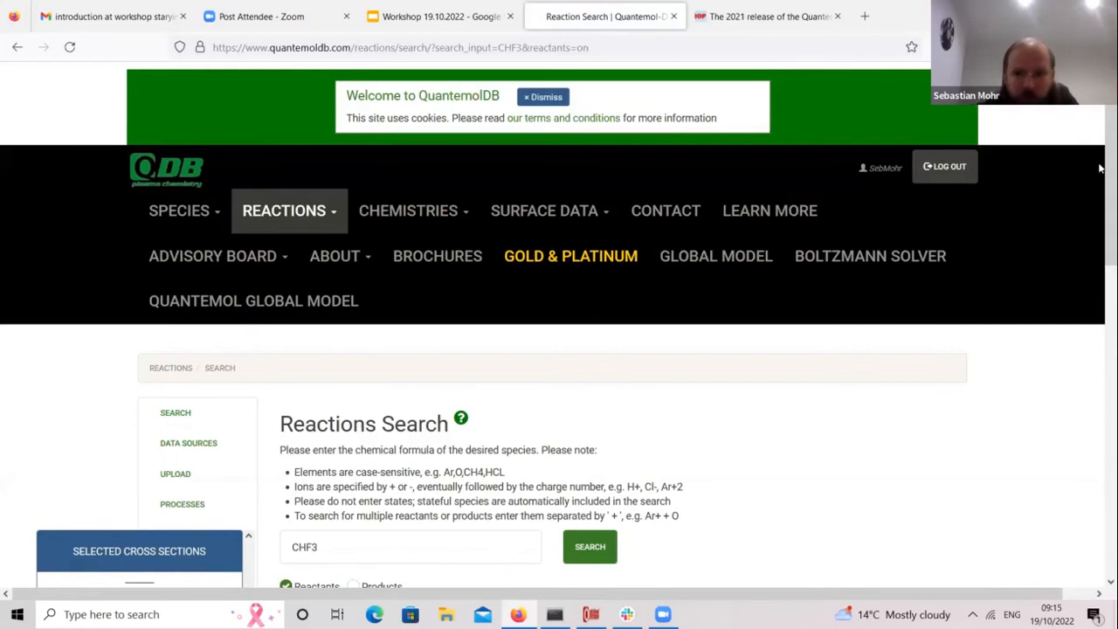
pyautogui.moveTo(1100, 168); pyautogui.dragTo(1101, 441)
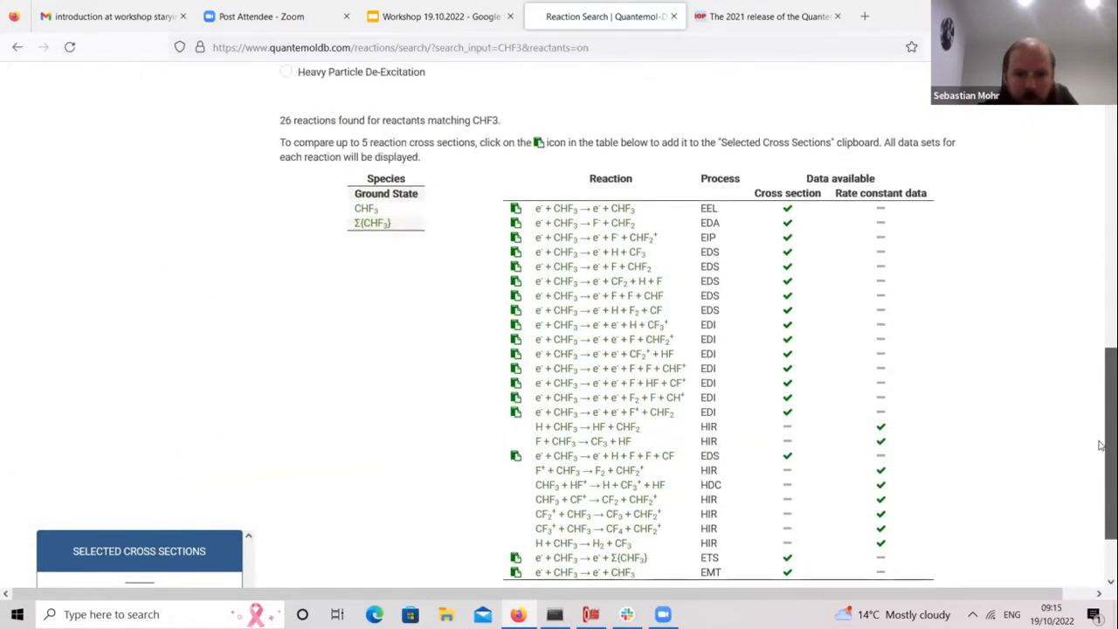
# Step: Filter the CHF3 search to Electron Impact Dissociation and review the six resulting reactions
pyautogui.scroll(-1, 1102, 446)
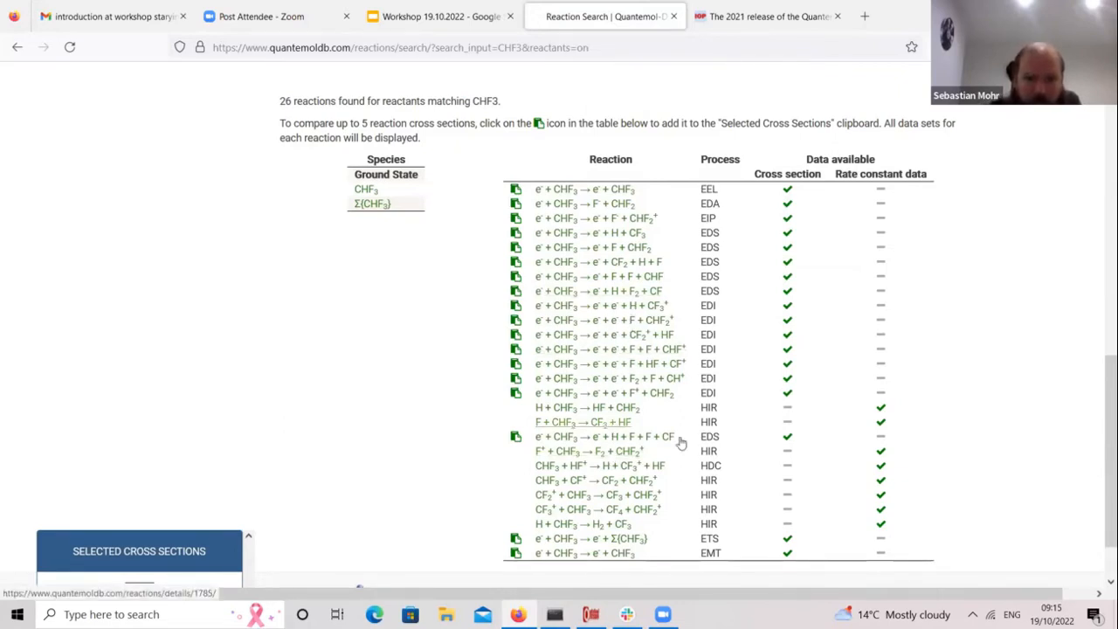
pyautogui.moveTo(1100, 504); pyautogui.dragTo(1090, 341)
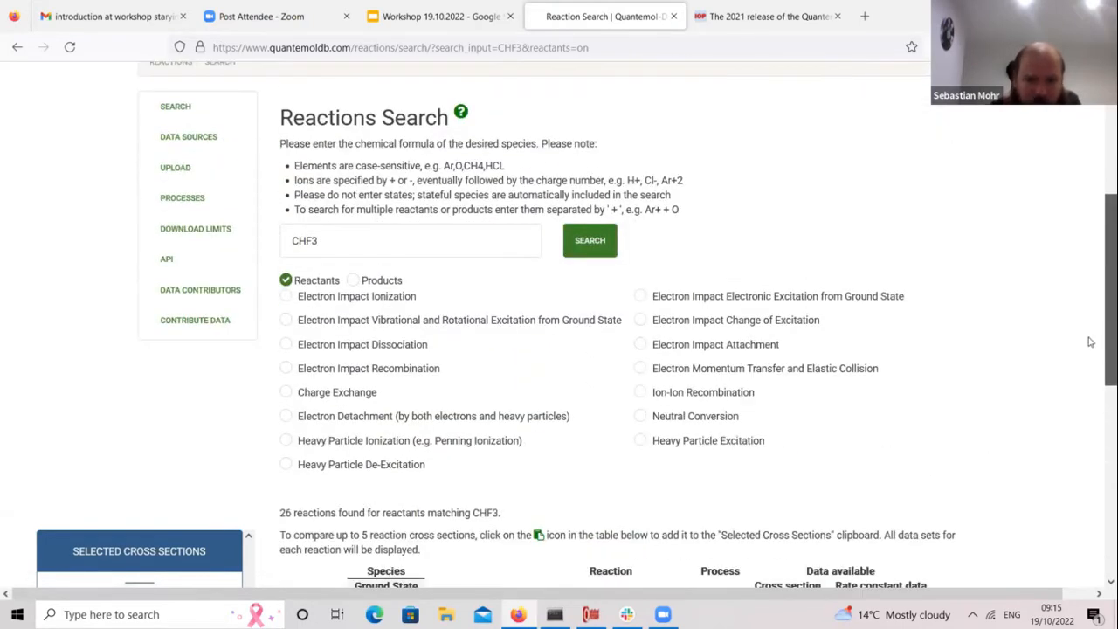
pyautogui.click(288, 348)
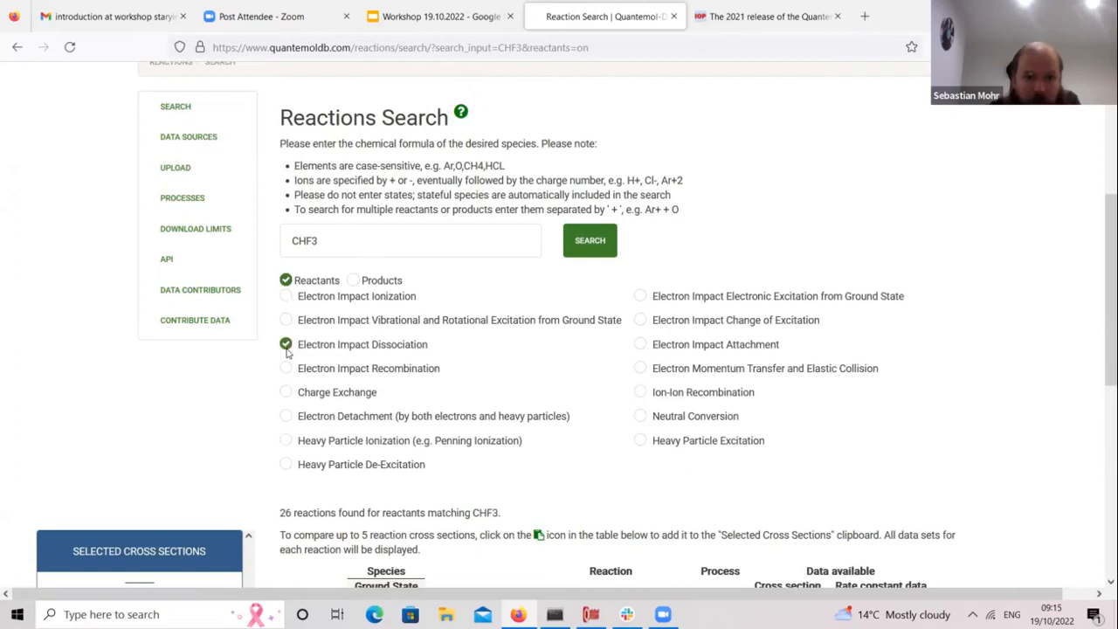
pyautogui.click(609, 249)
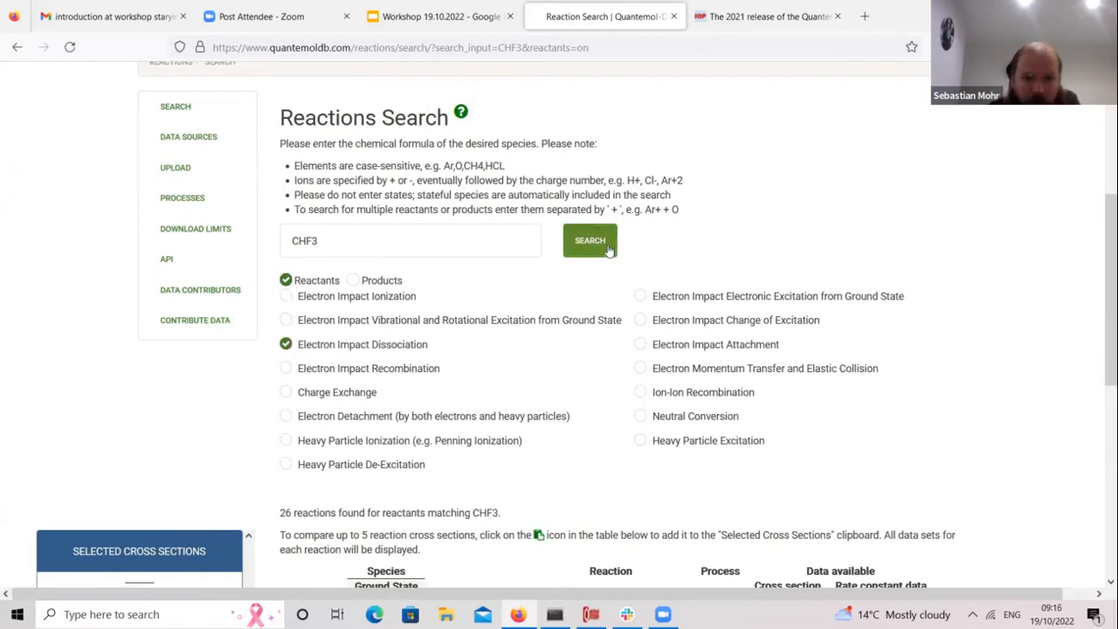
pyautogui.scroll(-3, 1099, 349)
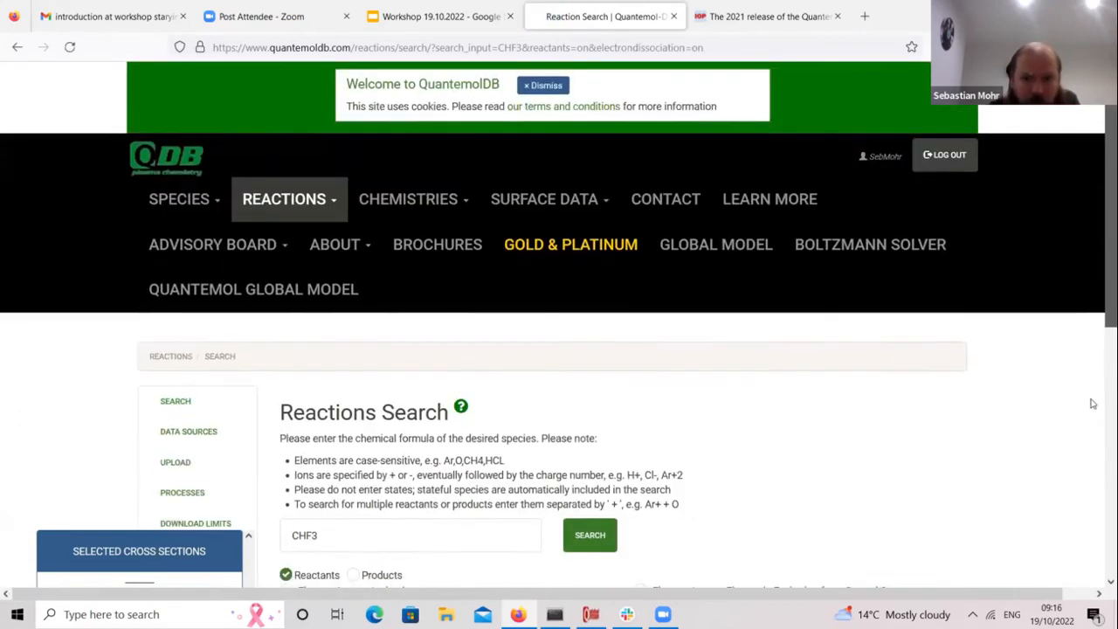
pyautogui.scroll(-3, 1084, 463)
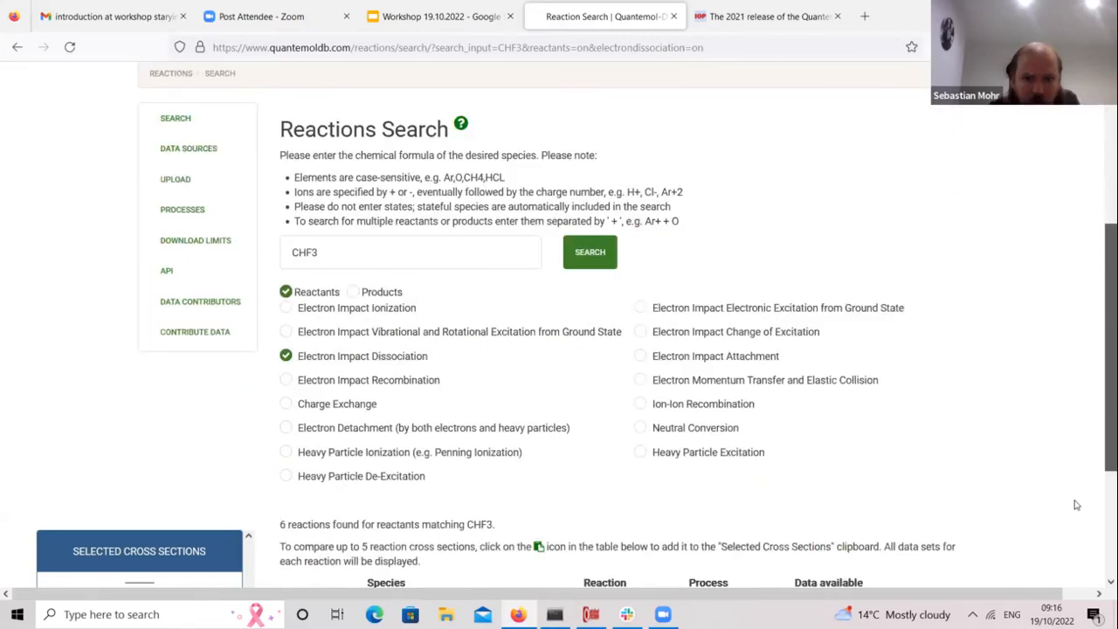
pyautogui.scroll(-3, 956, 465)
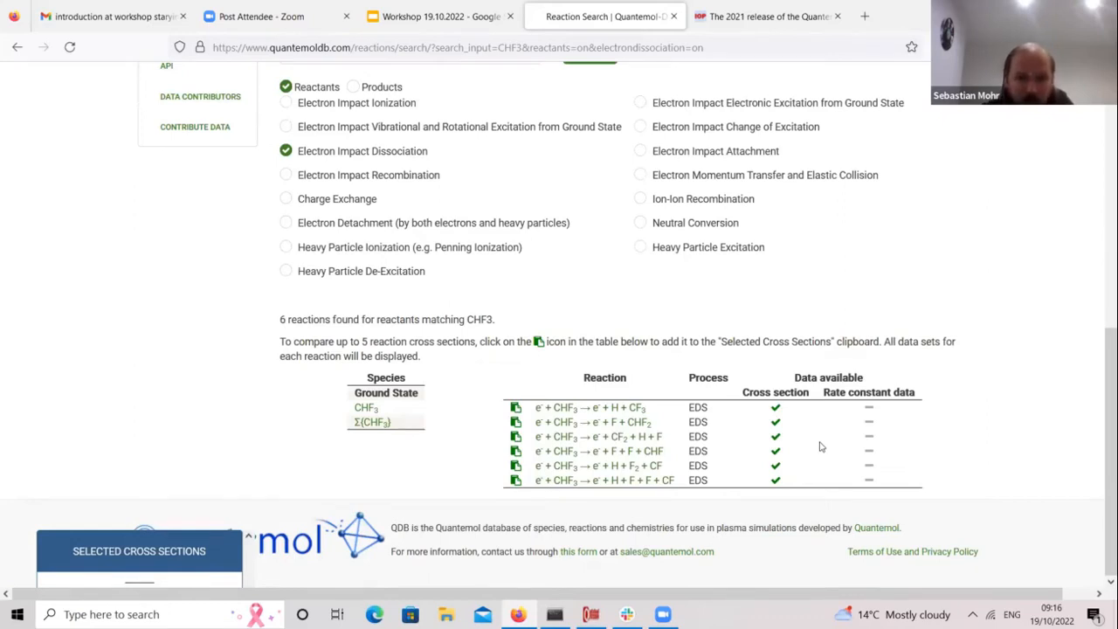
# Step: Open reaction R323 (e + CHF3 → e + F + CHF2) and read its D315 cross-section details
pyautogui.click(614, 428)
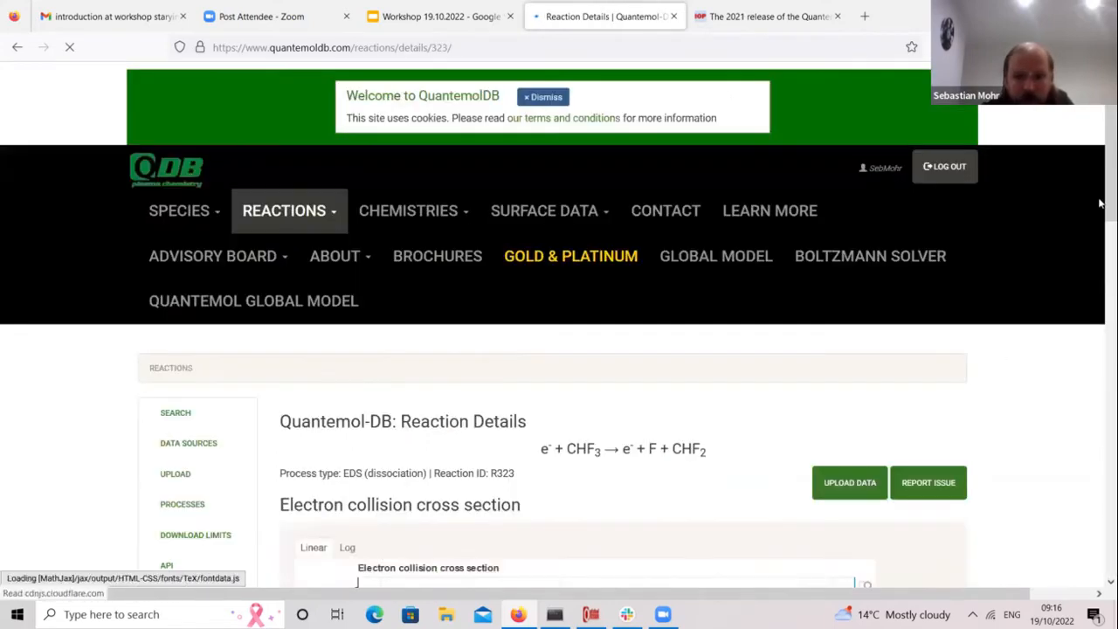
pyautogui.scroll(-5, 1100, 254)
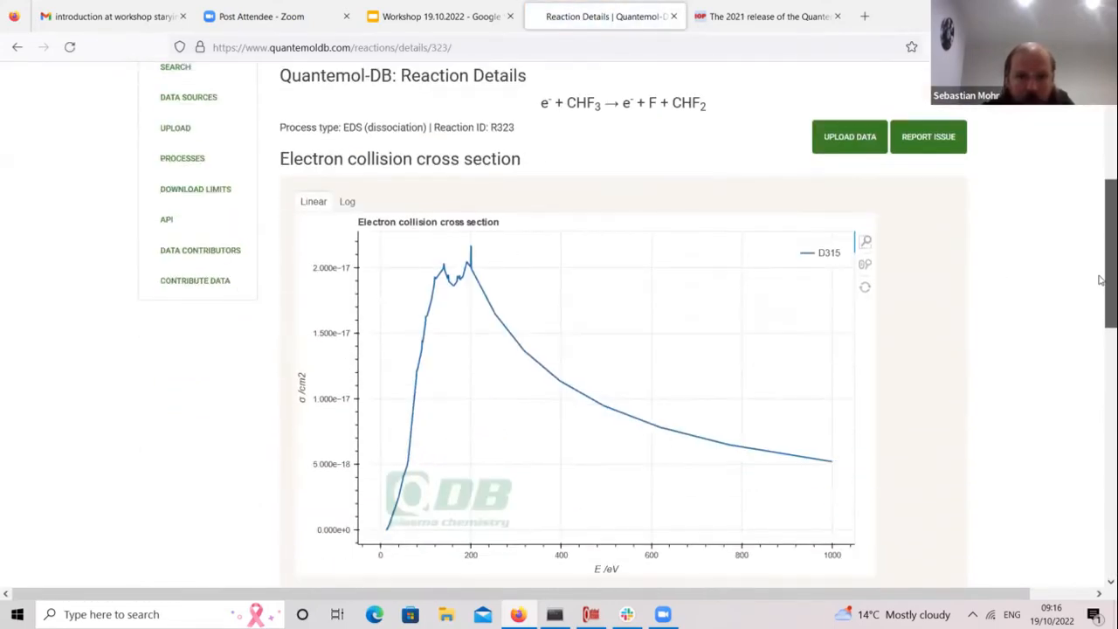
pyautogui.scroll(-3, 1100, 351)
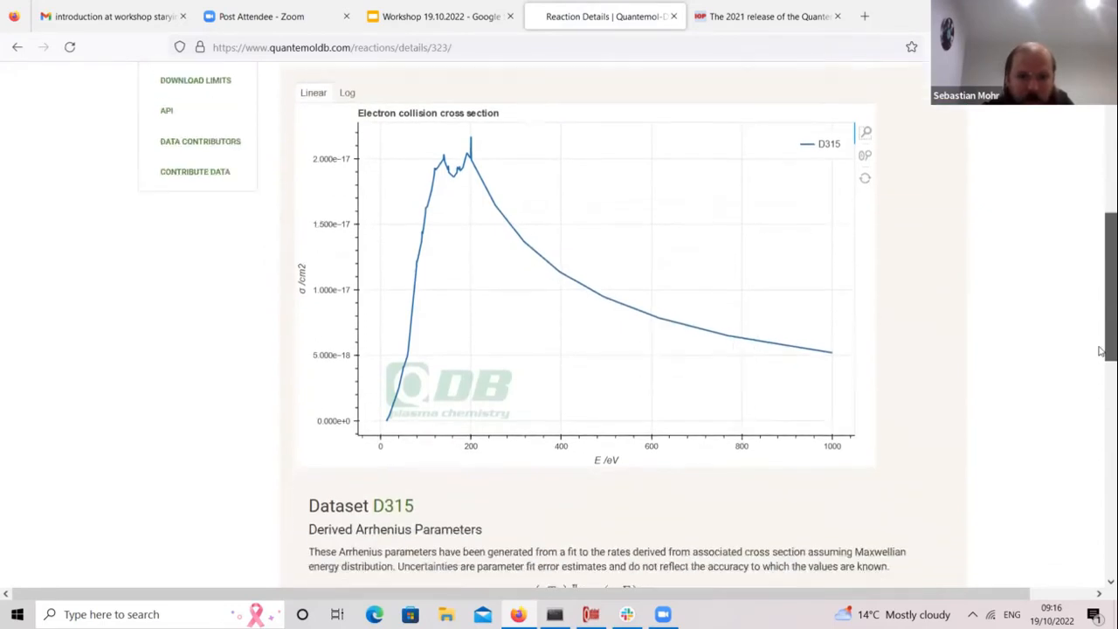
pyautogui.scroll(1, 1100, 351)
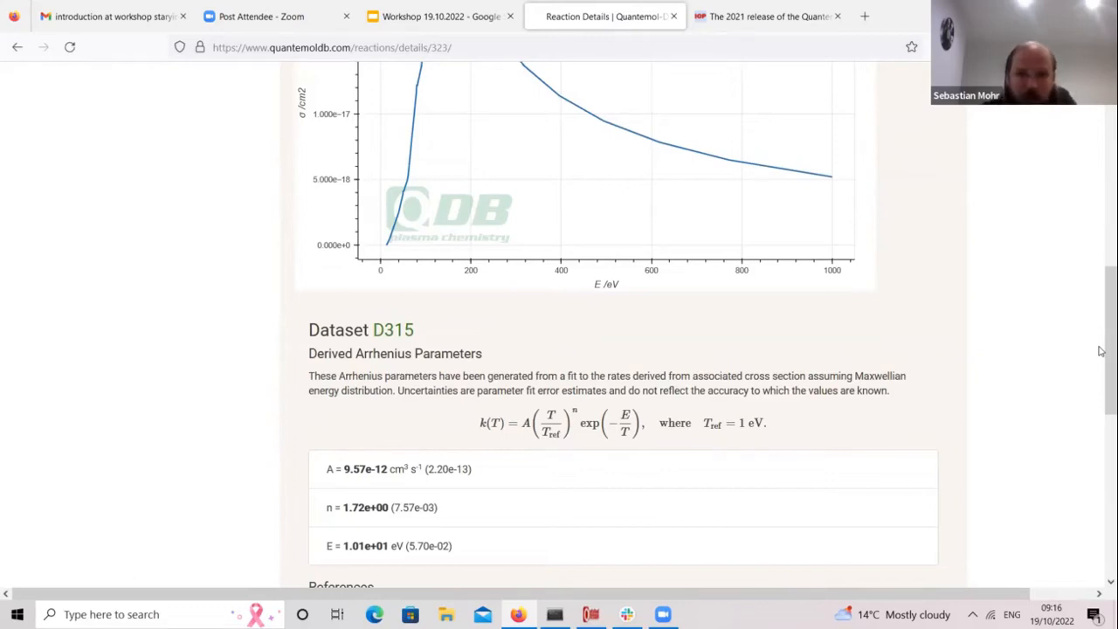
pyautogui.scroll(-4, 833, 411)
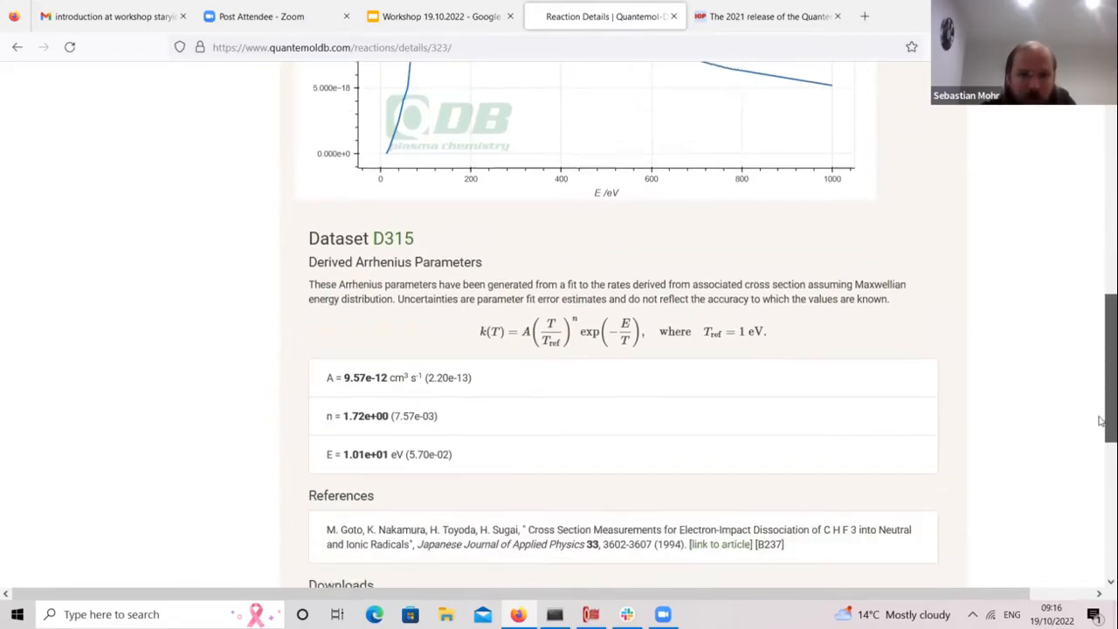
pyautogui.scroll(-3, 1103, 432)
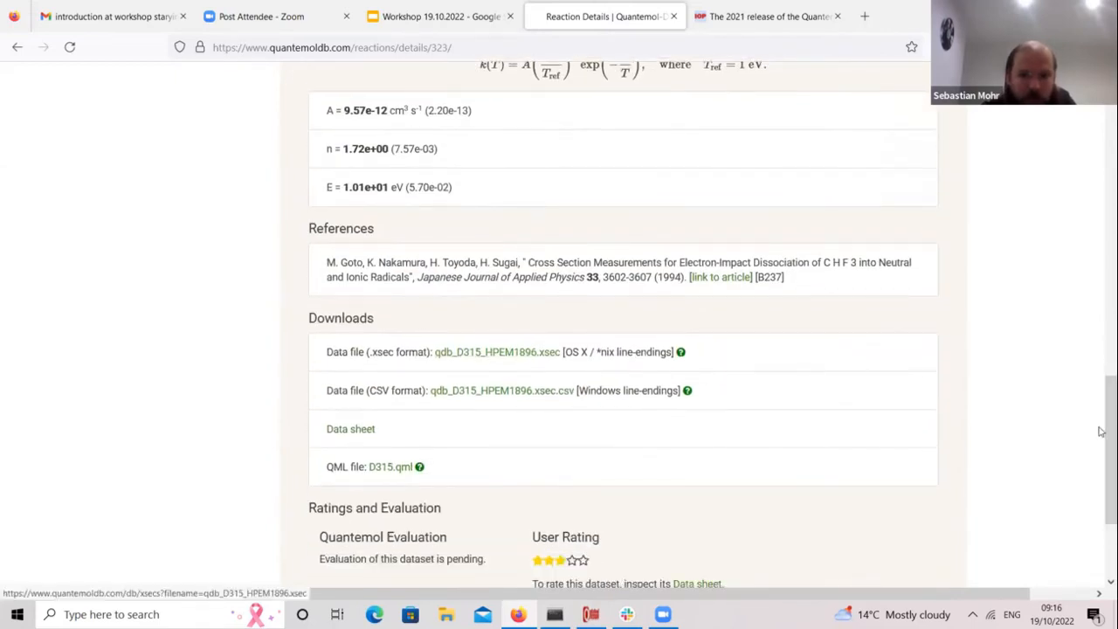
pyautogui.scroll(-1, 1099, 495)
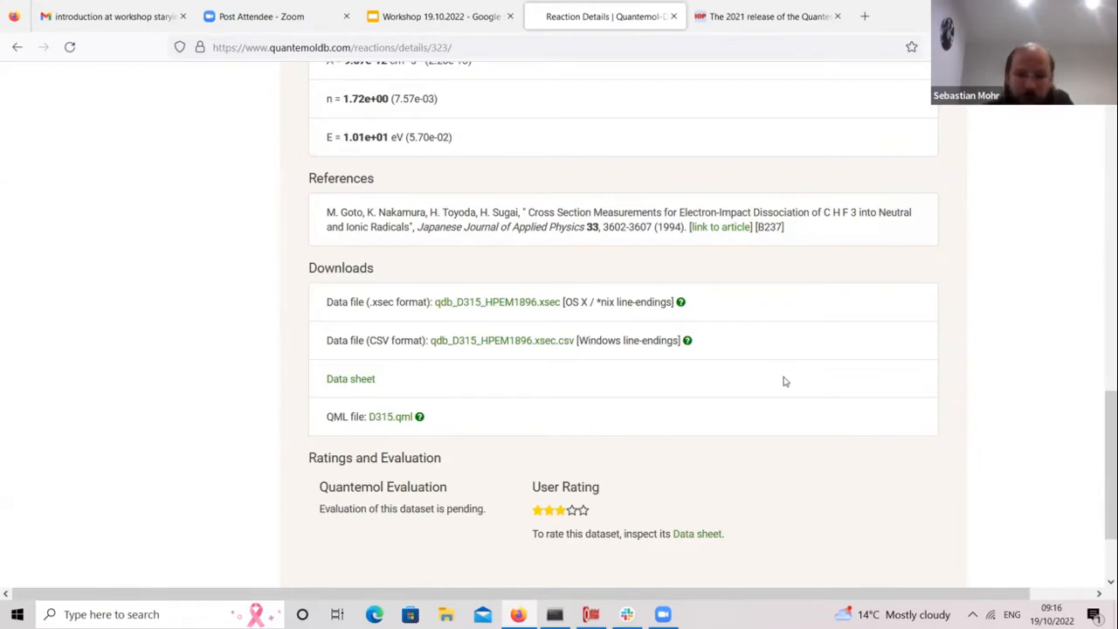
pyautogui.scroll(3, 1101, 325)
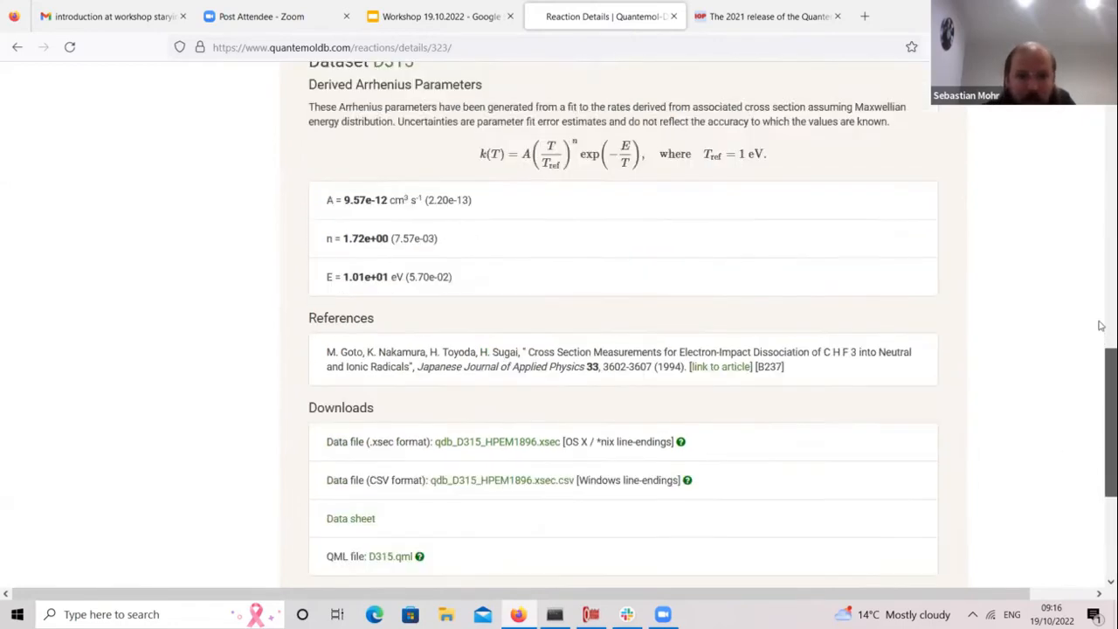
pyautogui.scroll(4, 1101, 325)
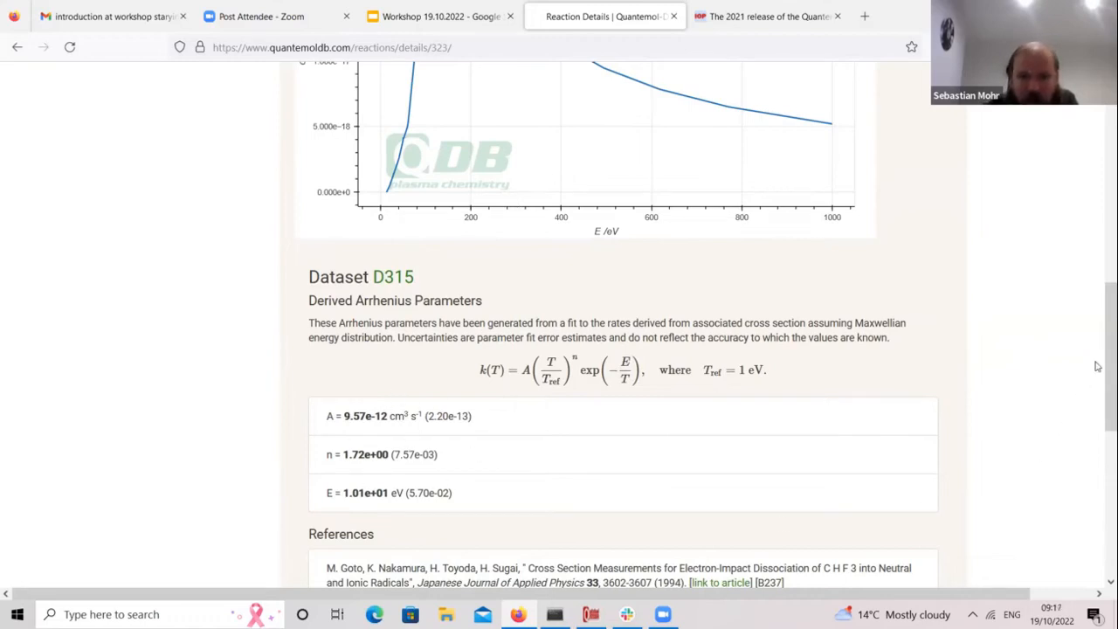
pyautogui.moveTo(1106, 367); pyautogui.dragTo(1101, 177)
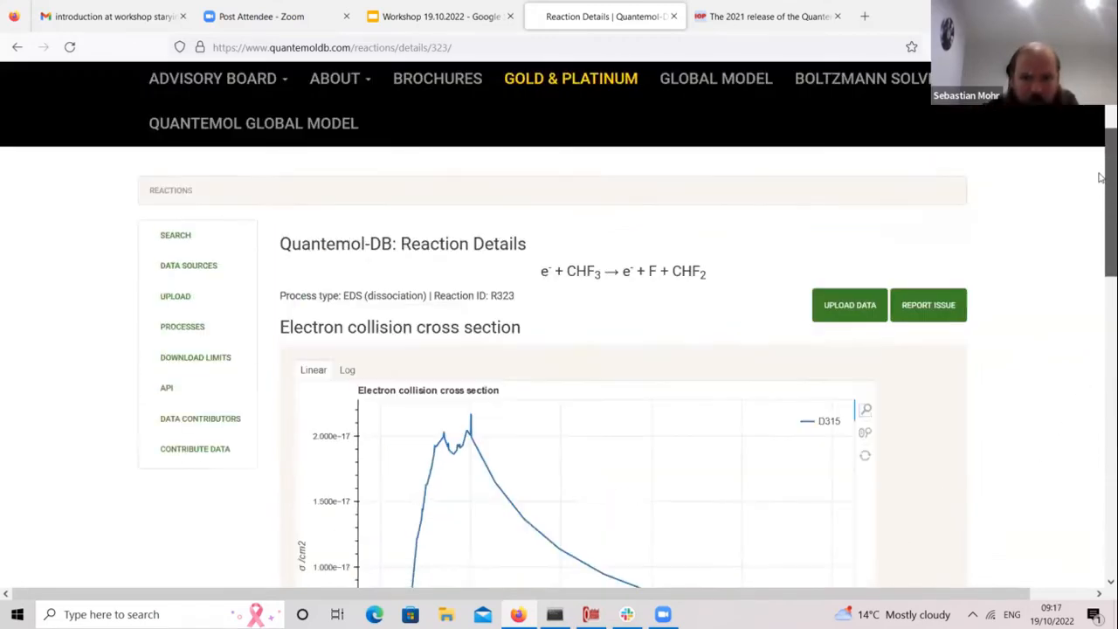
pyautogui.scroll(2, 1101, 178)
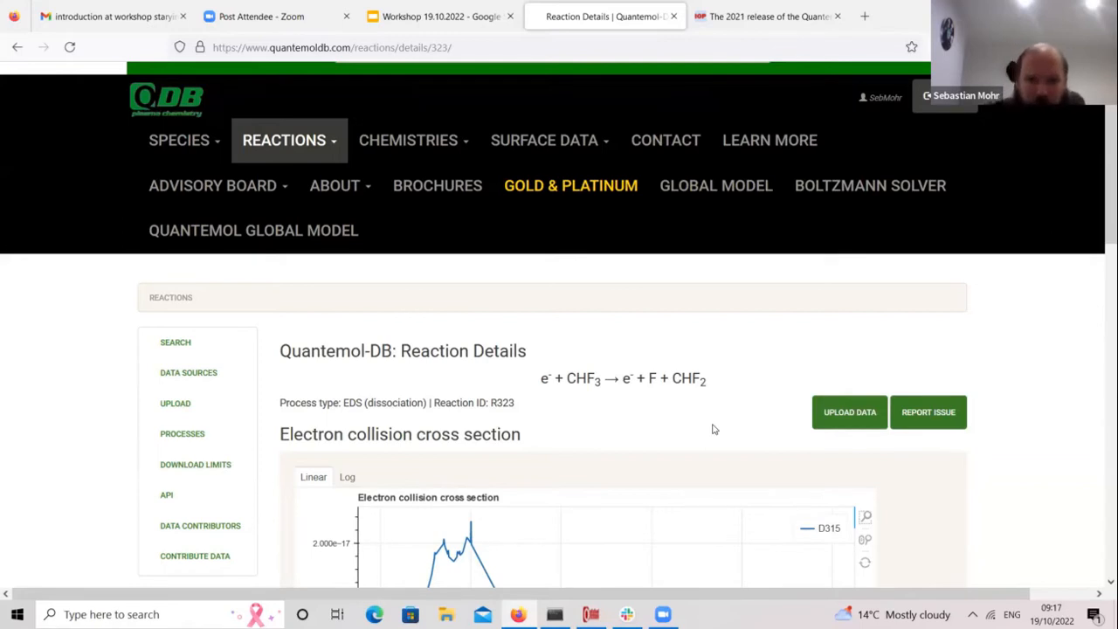
pyautogui.scroll(2, 1100, 198)
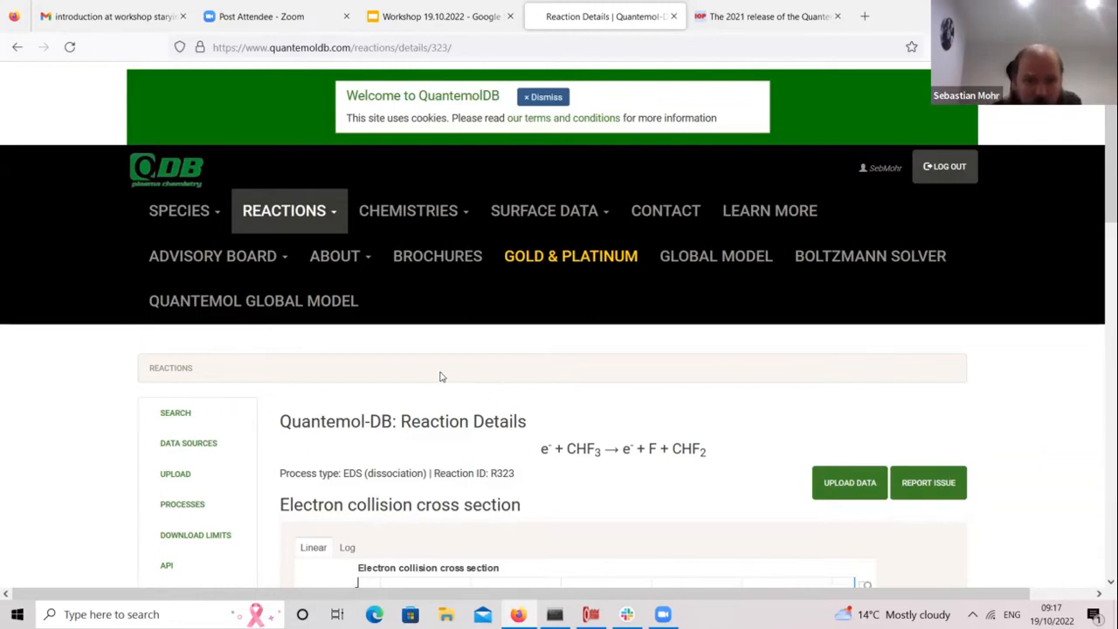
# Step: Browse the All Chemistries list of chemistry sets
pyautogui.click(456, 225)
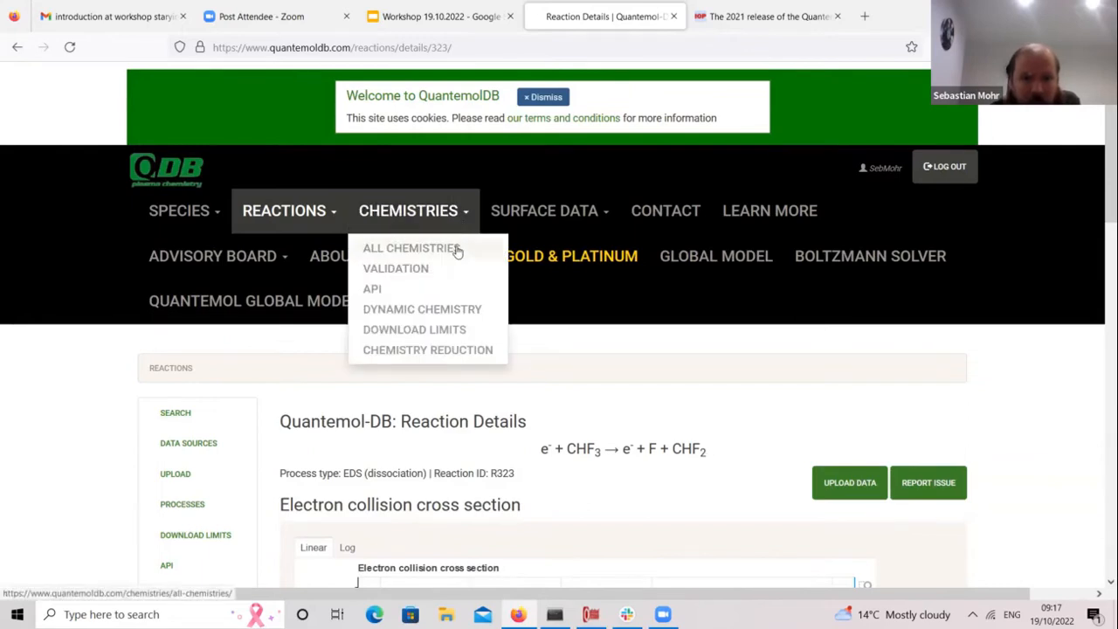
pyautogui.click(456, 250)
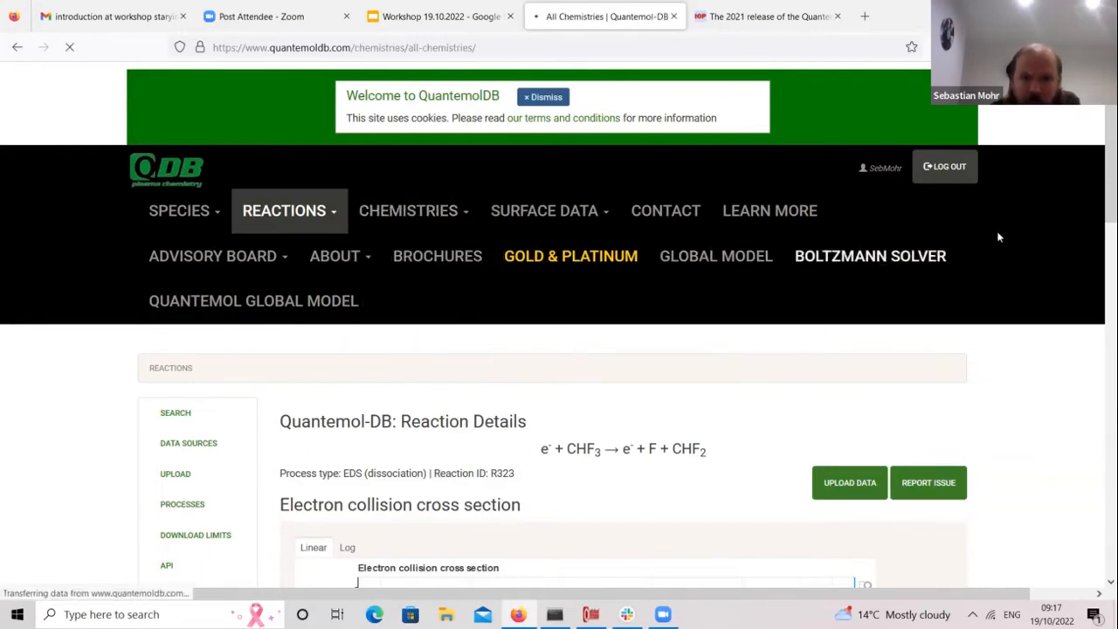
pyautogui.scroll(-20, 1073, 515)
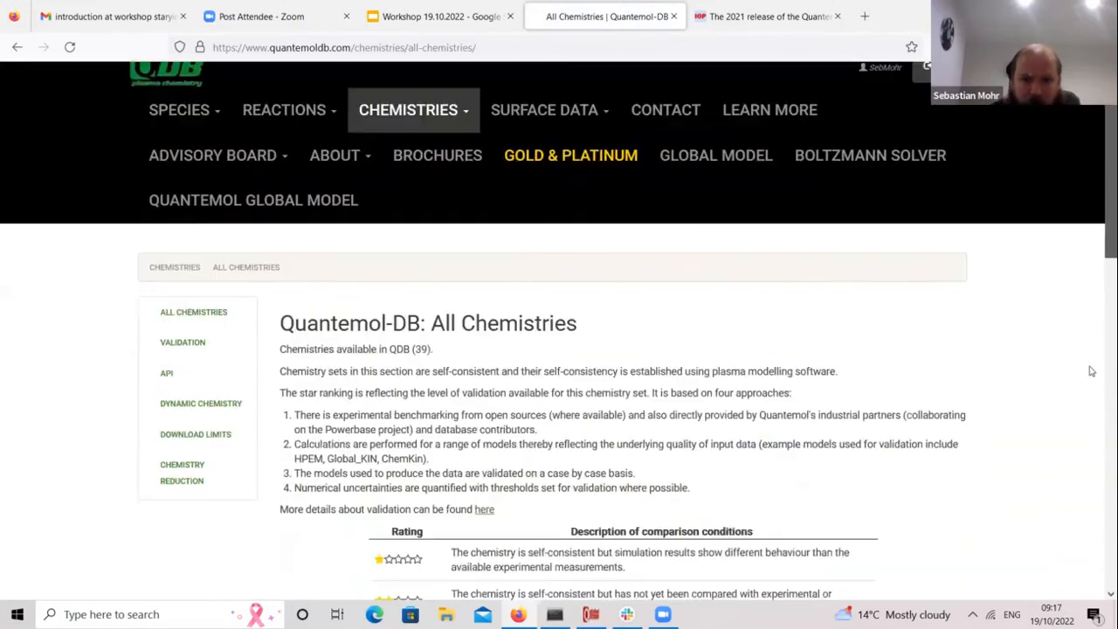
pyautogui.scroll(6, 1078, 473)
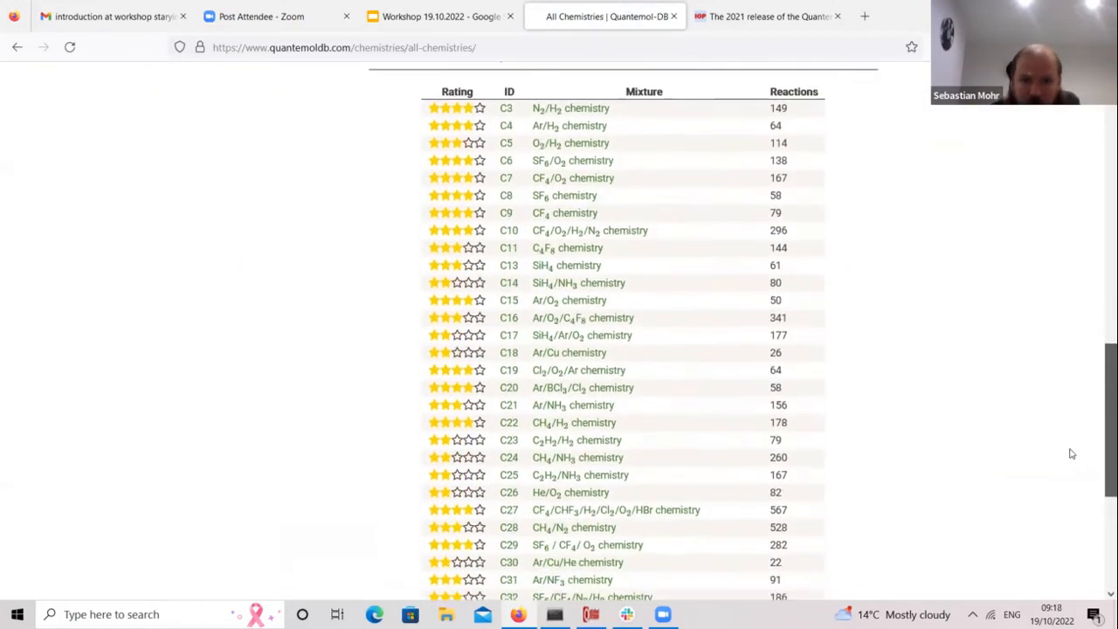
pyautogui.scroll(-3, 1073, 457)
pyautogui.scroll(-1, 1068, 491)
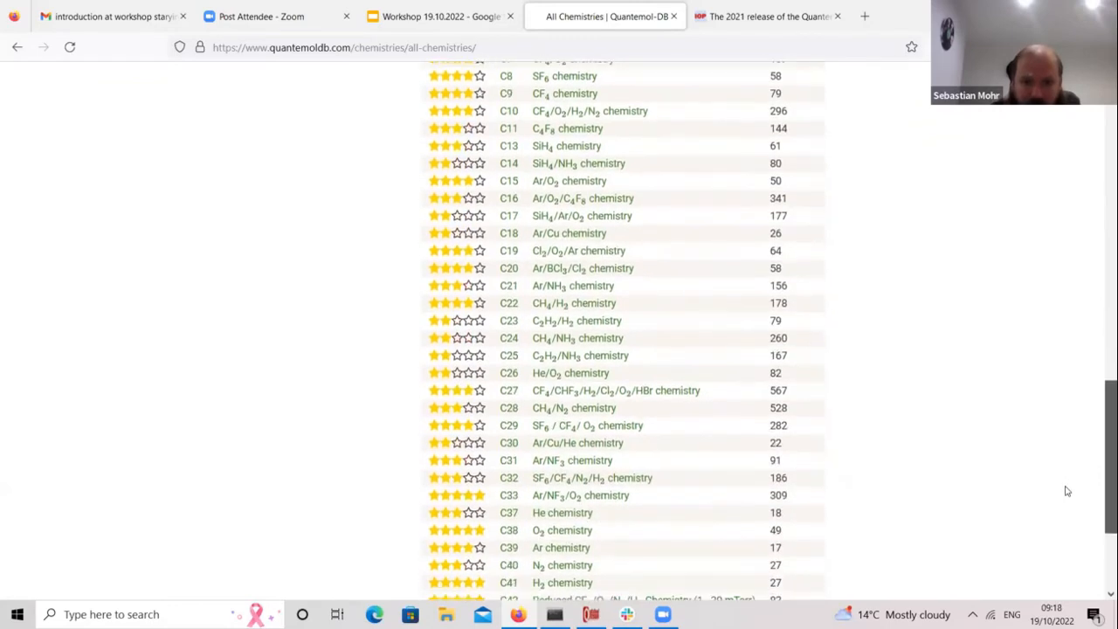
pyautogui.scroll(5, 1070, 455)
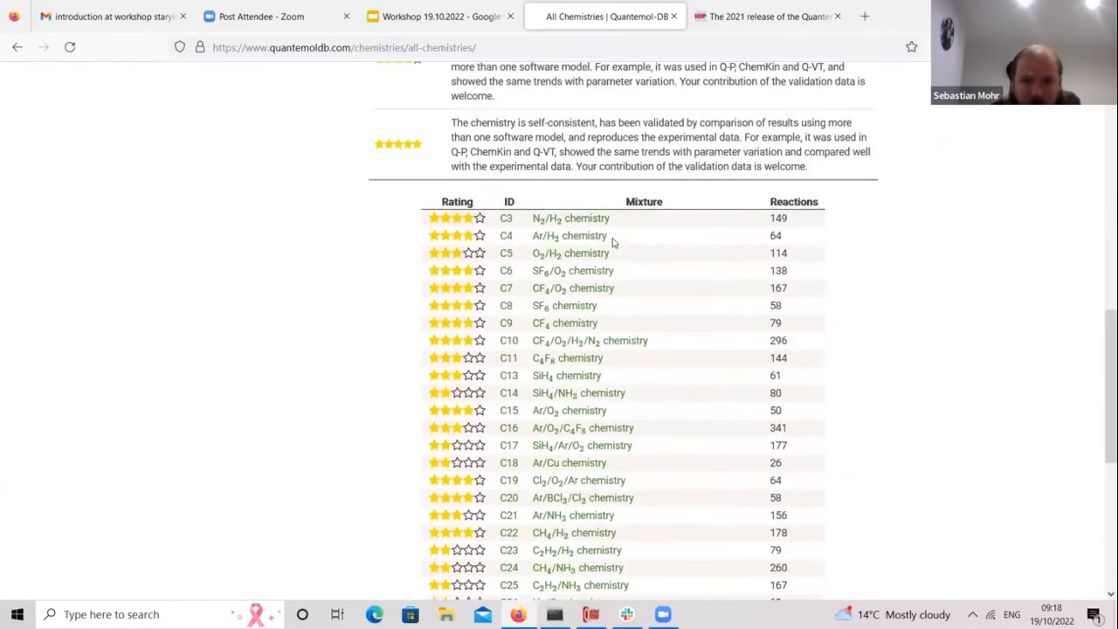
# Step: Open the N2/H2 chemistry set's details page and scroll through it
pyautogui.click(593, 222)
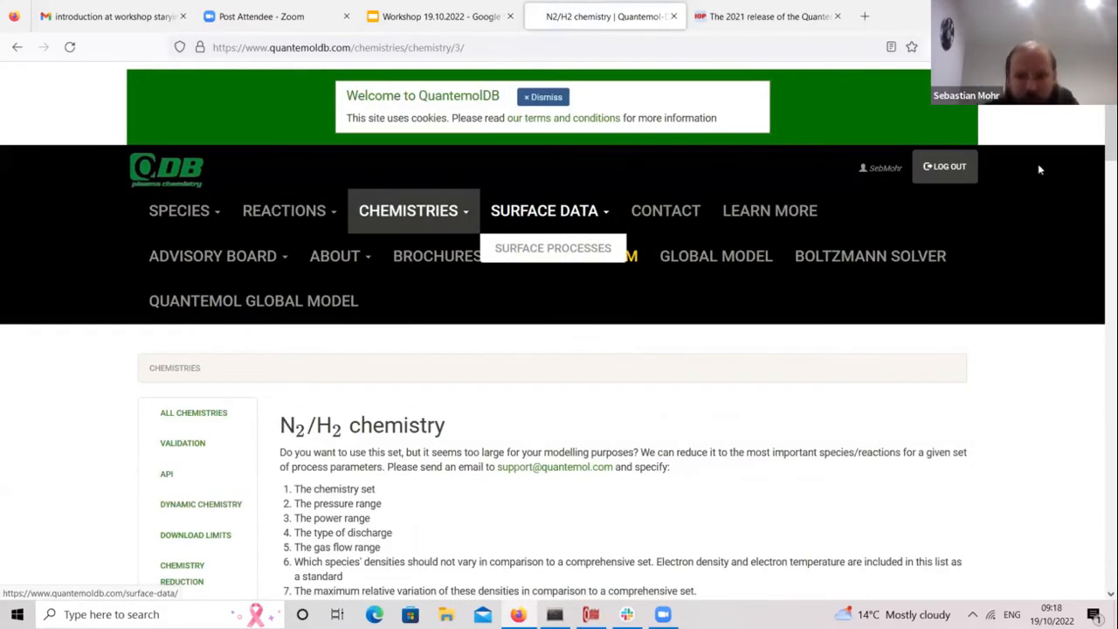
pyautogui.moveTo(1101, 166); pyautogui.dragTo(1101, 472)
pyautogui.scroll(1, 1101, 402)
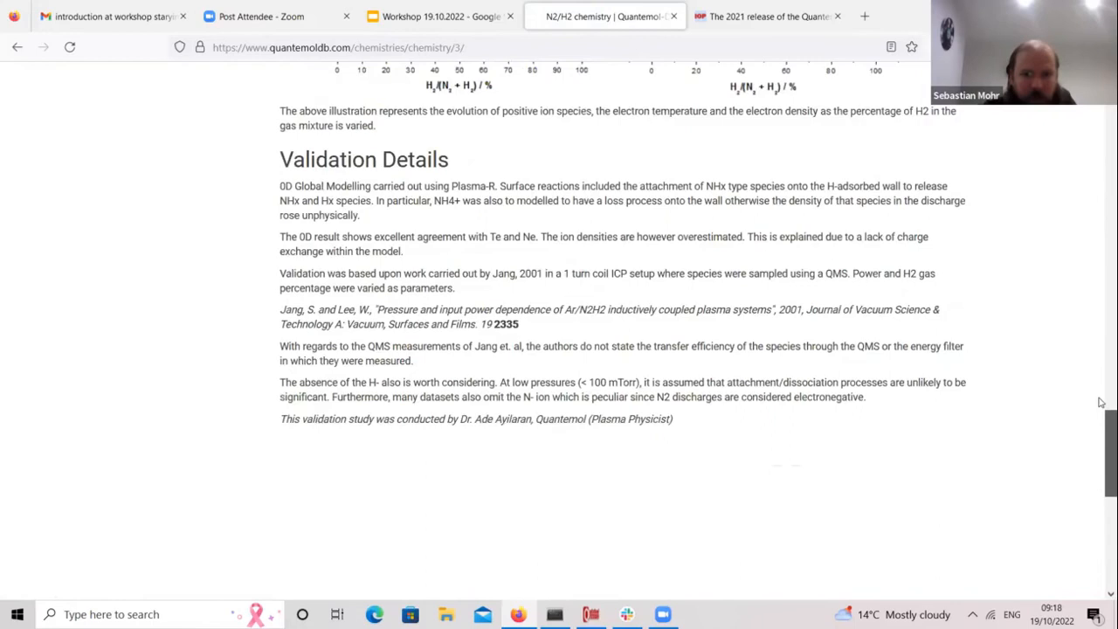
pyautogui.scroll(8, 1101, 401)
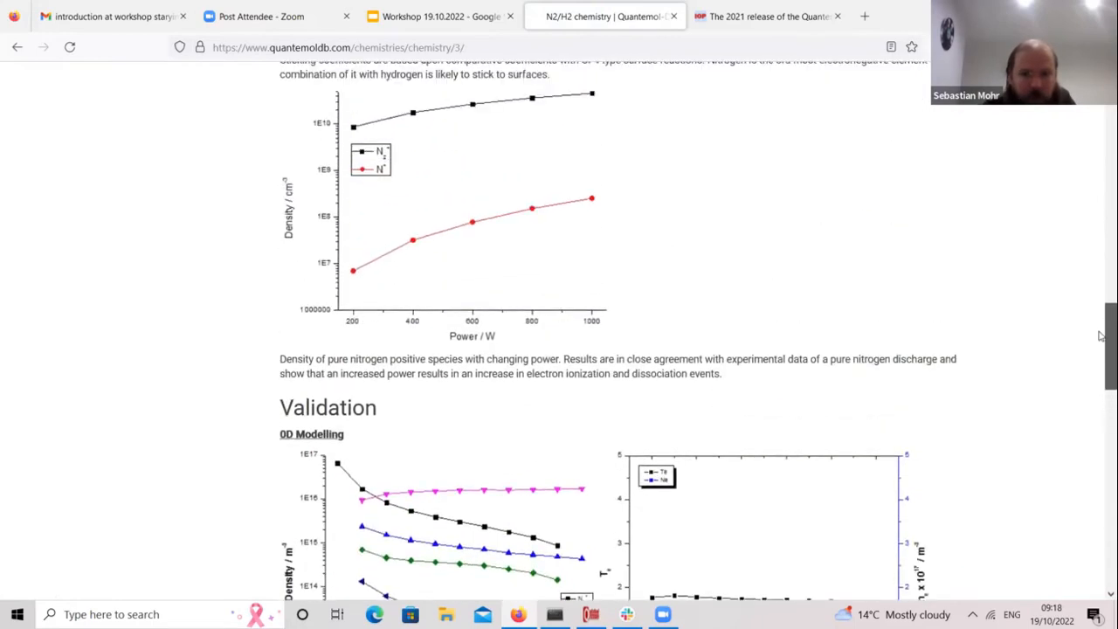
pyautogui.scroll(2, 1100, 333)
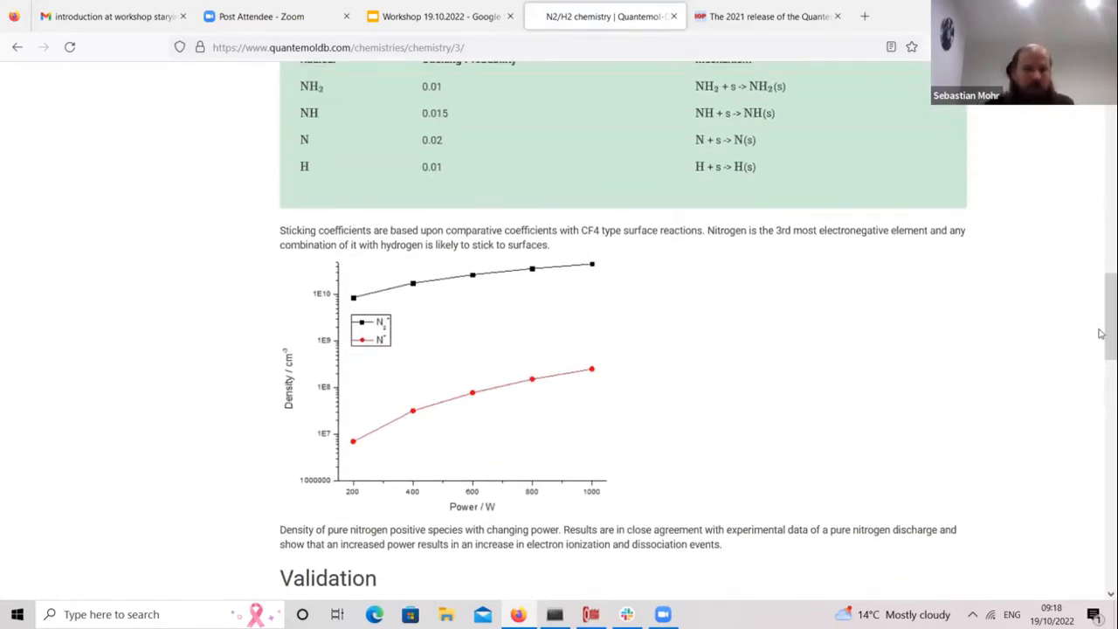
pyautogui.scroll(10, 1100, 333)
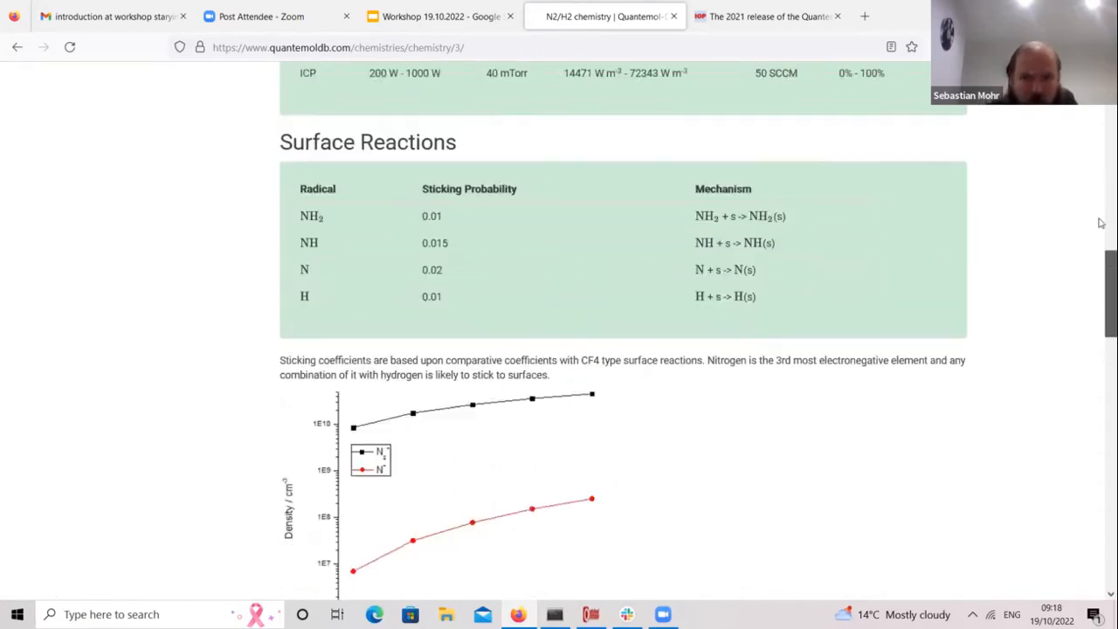
pyautogui.scroll(4, 774, 254)
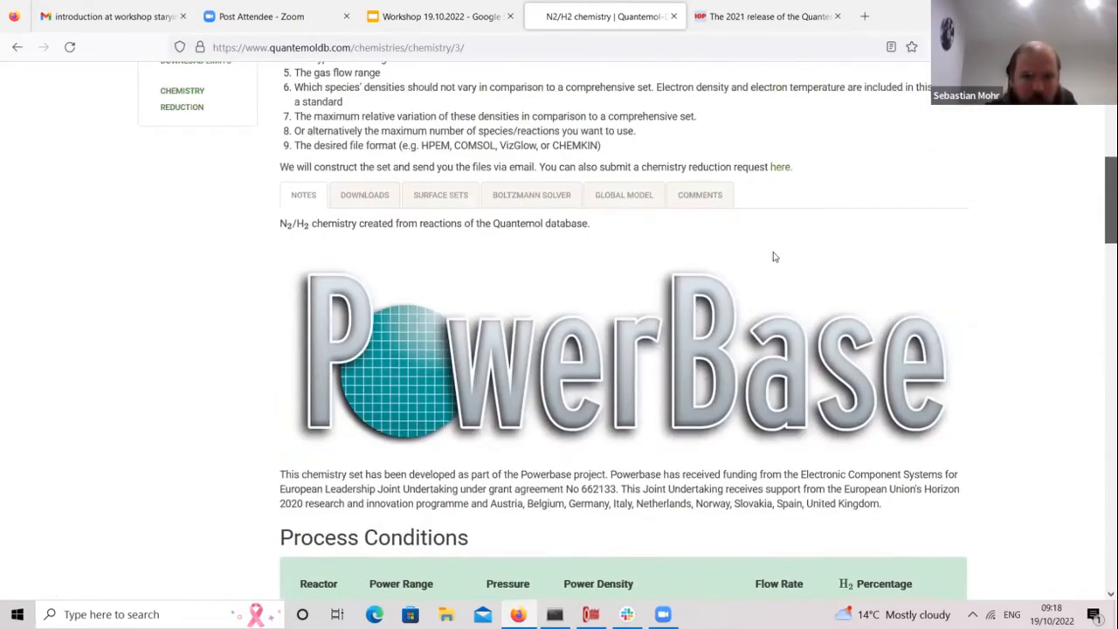
# Step: Show the N2/H2 set's download formats, then its Boltzmann solver
pyautogui.click(365, 377)
pyautogui.moveTo(1098, 341); pyautogui.dragTo(1101, 308)
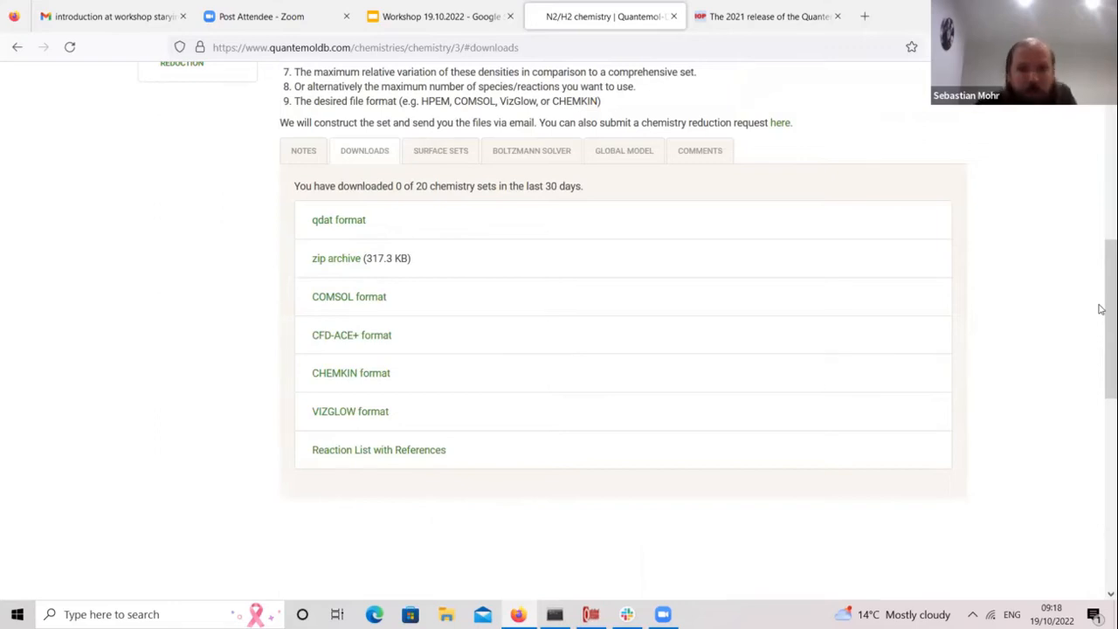
pyautogui.scroll(3, 1101, 305)
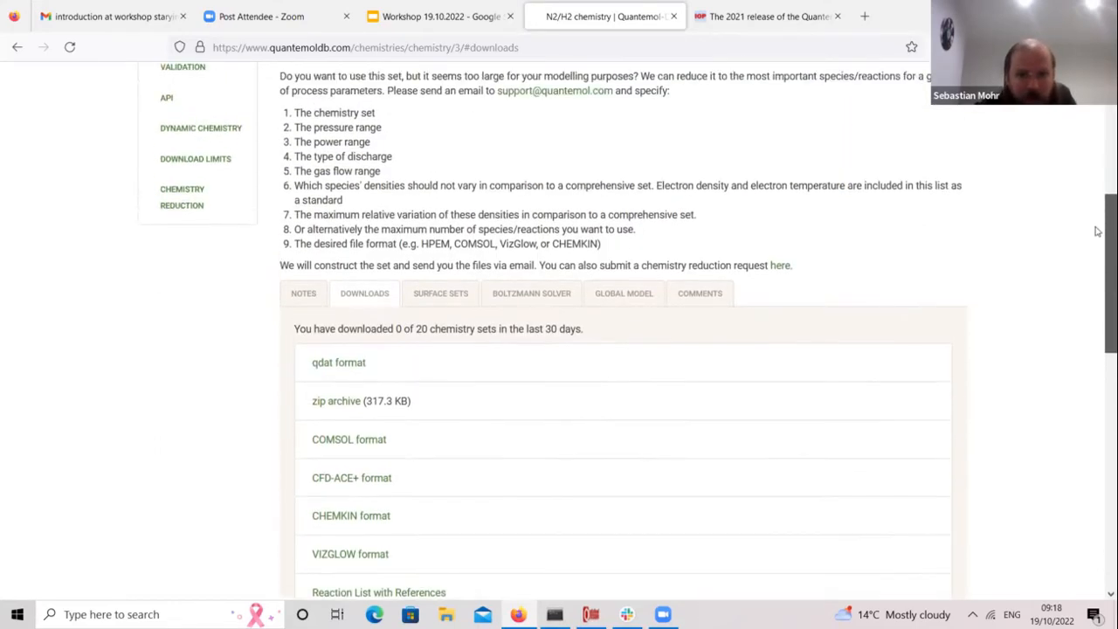
pyautogui.scroll(2, 1097, 231)
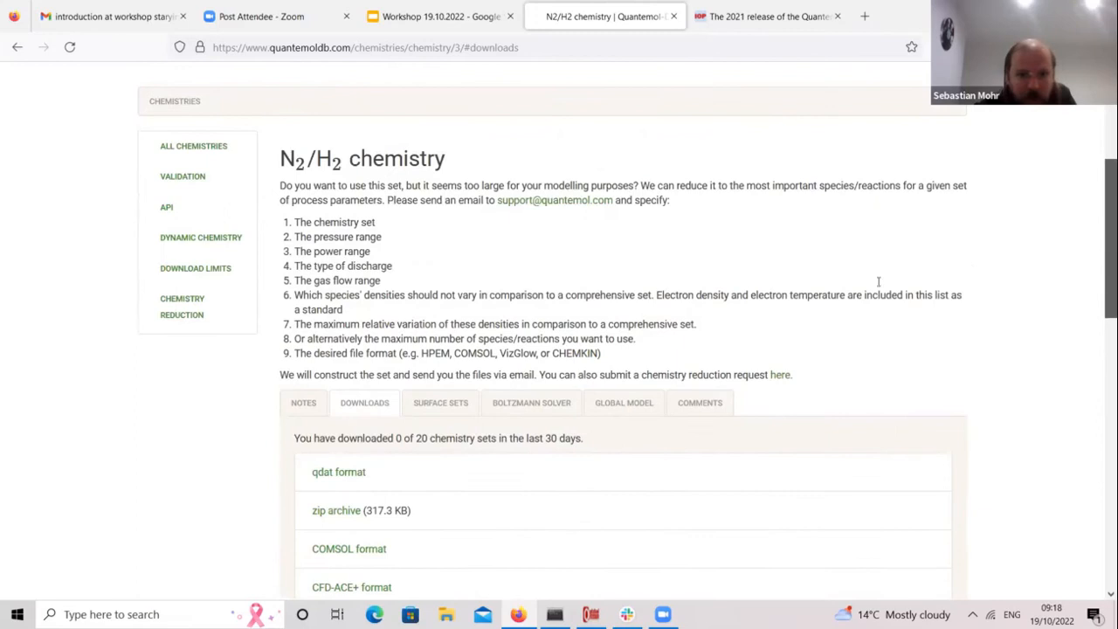
pyautogui.click(527, 405)
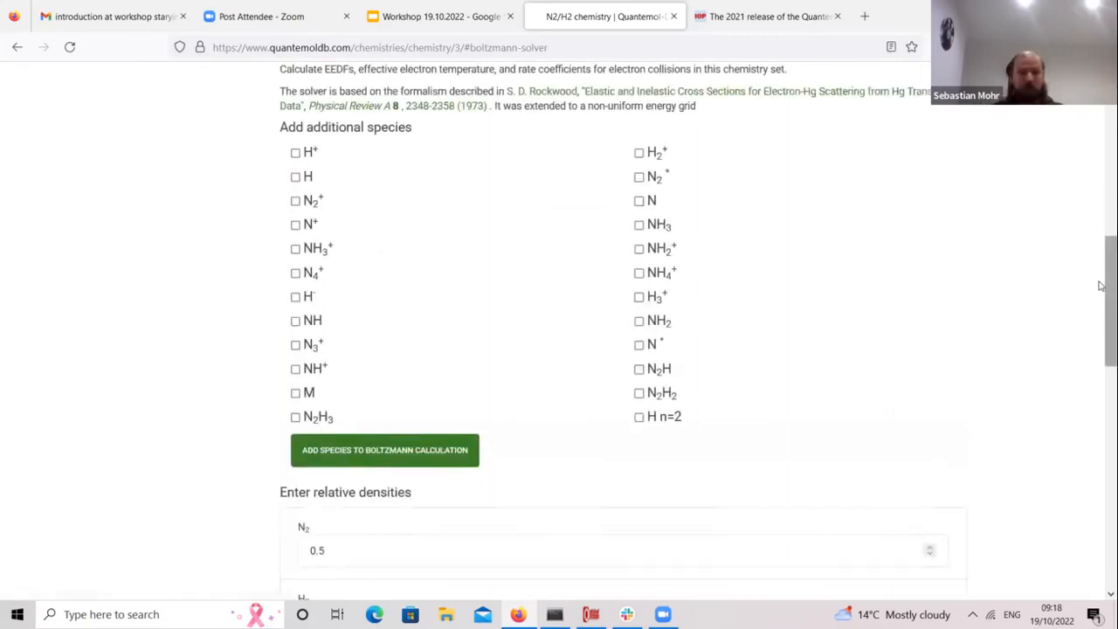
# Step: Show the N2/H2 global model inputs: 10 Pa pressure, 500 W power, 300 K gas
pyautogui.scroll(2, 1100, 269)
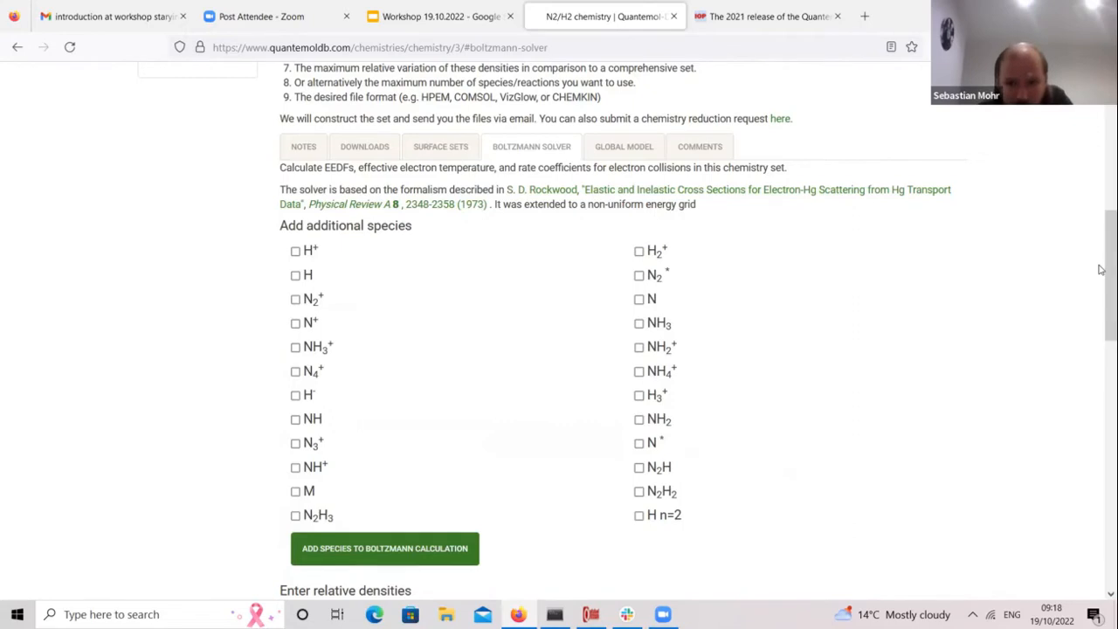
pyautogui.scroll(1, 1101, 269)
pyautogui.click(640, 213)
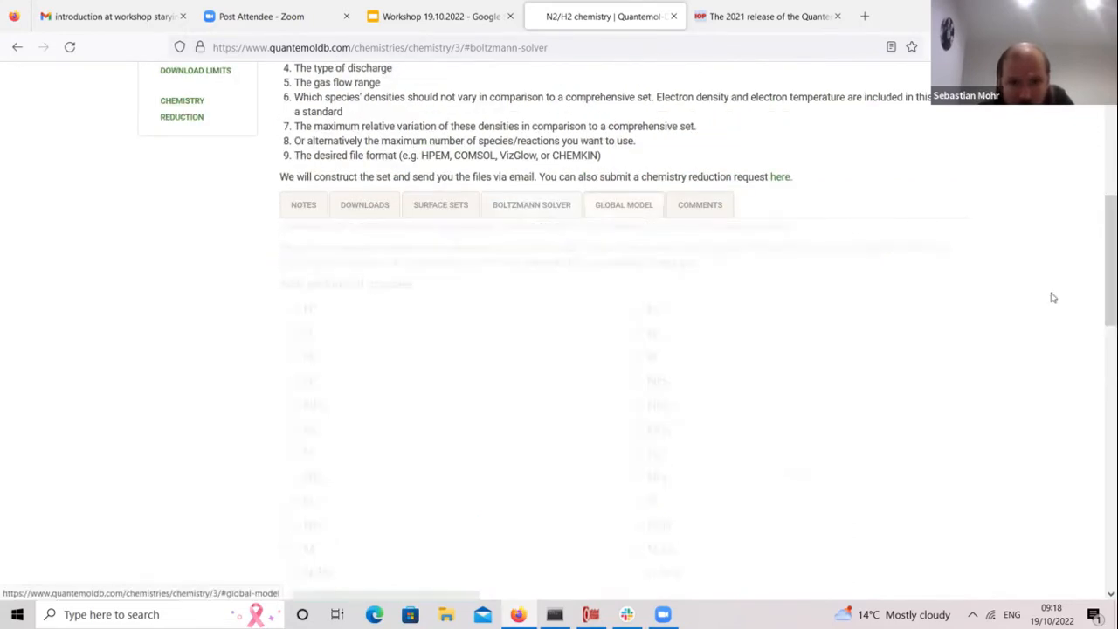
pyautogui.moveTo(1101, 262); pyautogui.dragTo(1101, 197)
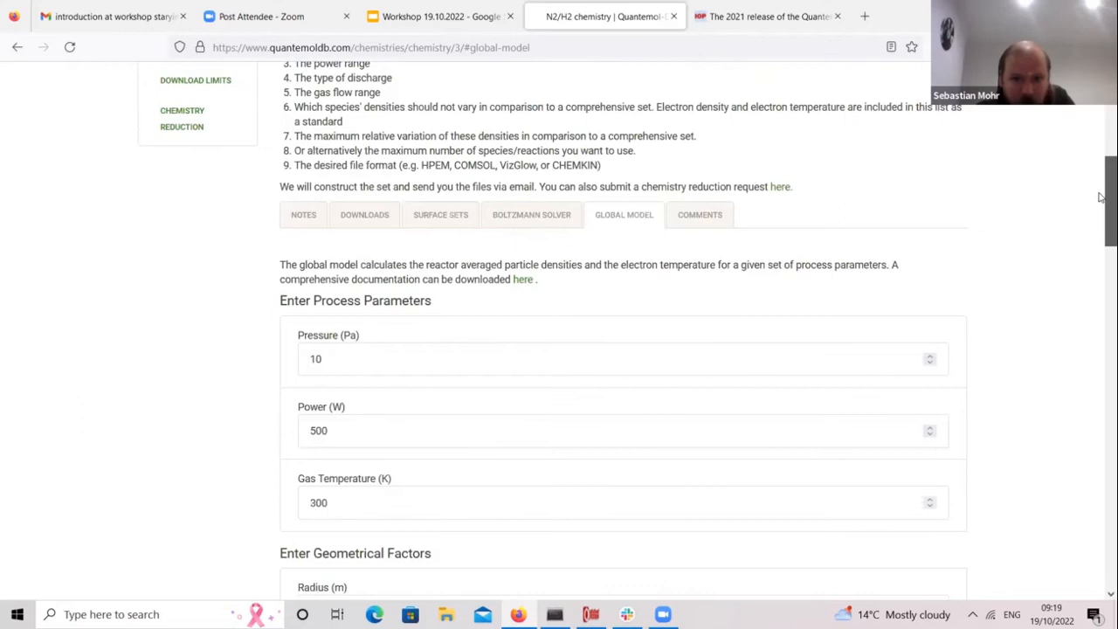
pyautogui.scroll(2, 1101, 197)
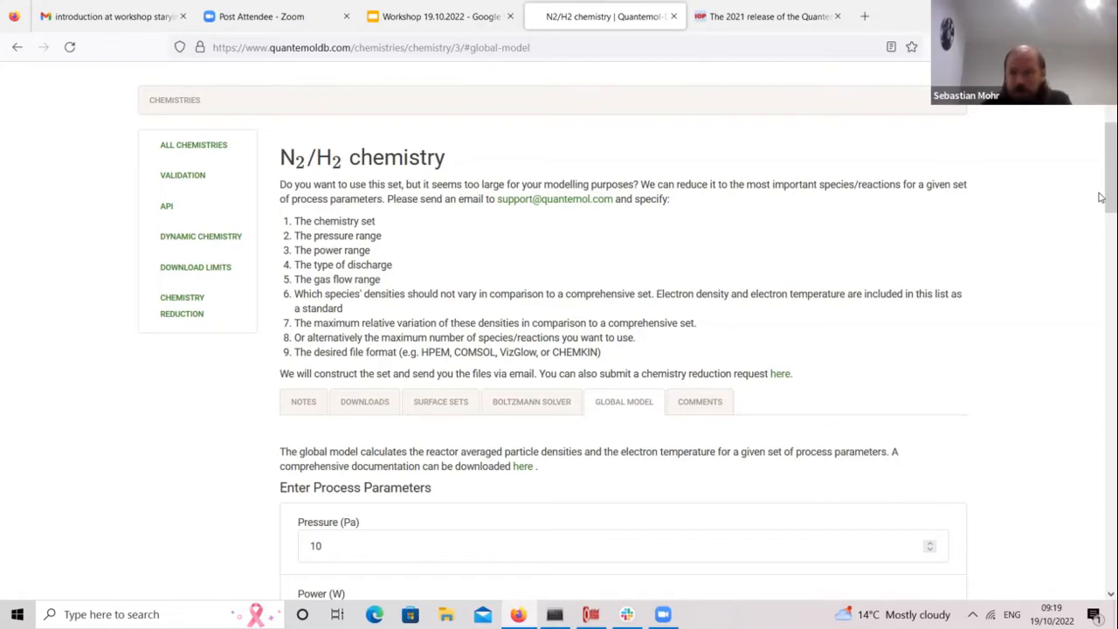
pyautogui.moveTo(1100, 197); pyautogui.dragTo(1101, 138)
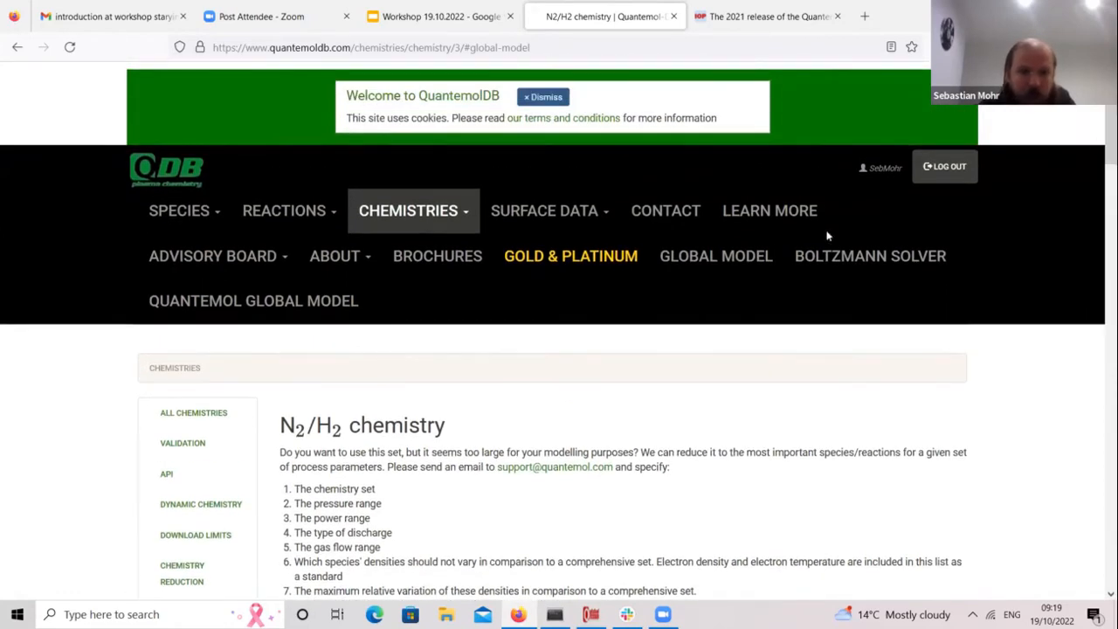
# Step: Go to the Dynamic Chemistry page for building a custom chemistry set
pyautogui.click(454, 225)
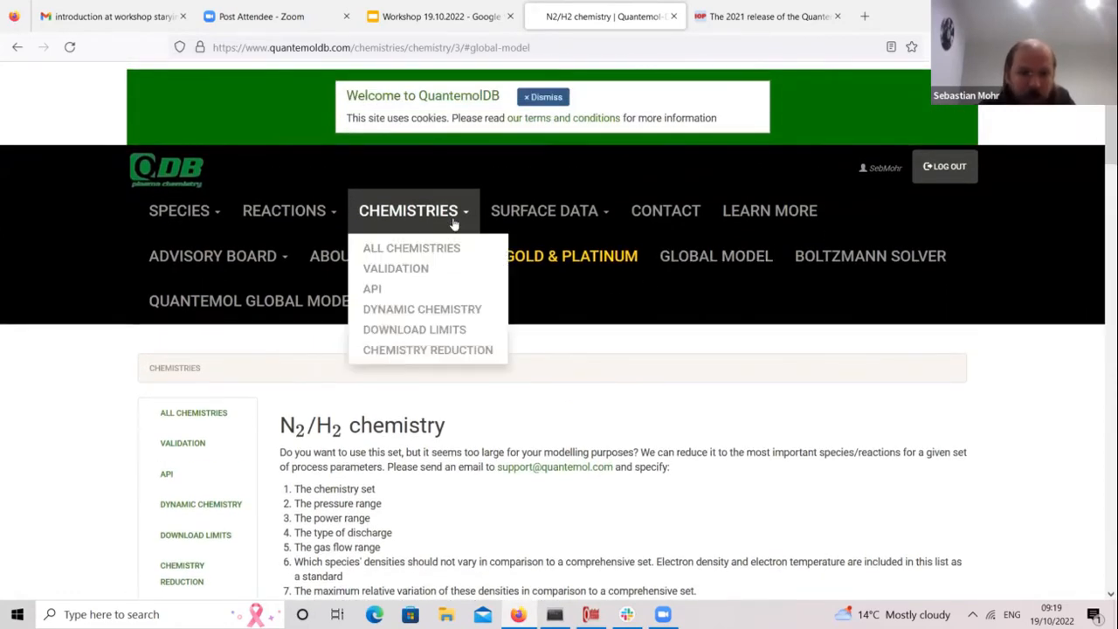
pyautogui.click(469, 313)
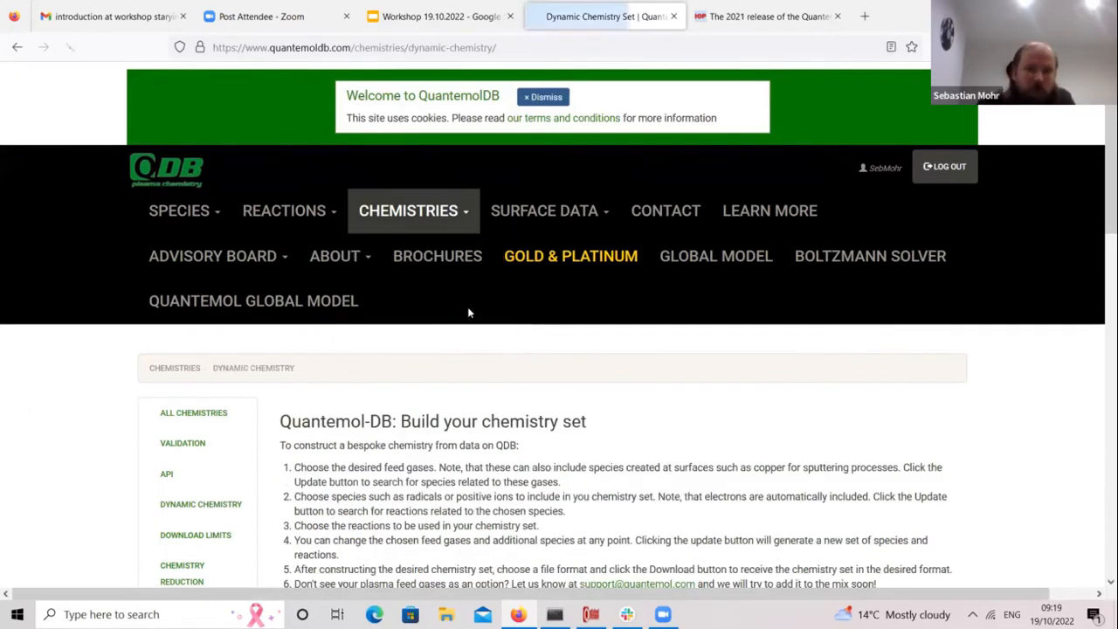
pyautogui.scroll(-8, 1100, 236)
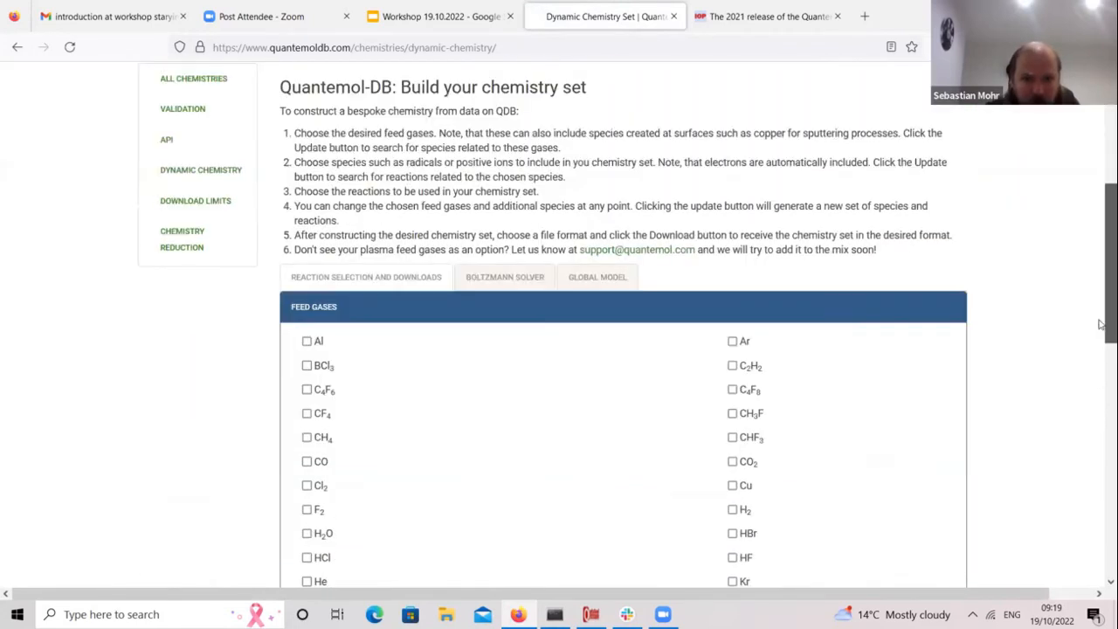
pyautogui.scroll(1, 1099, 349)
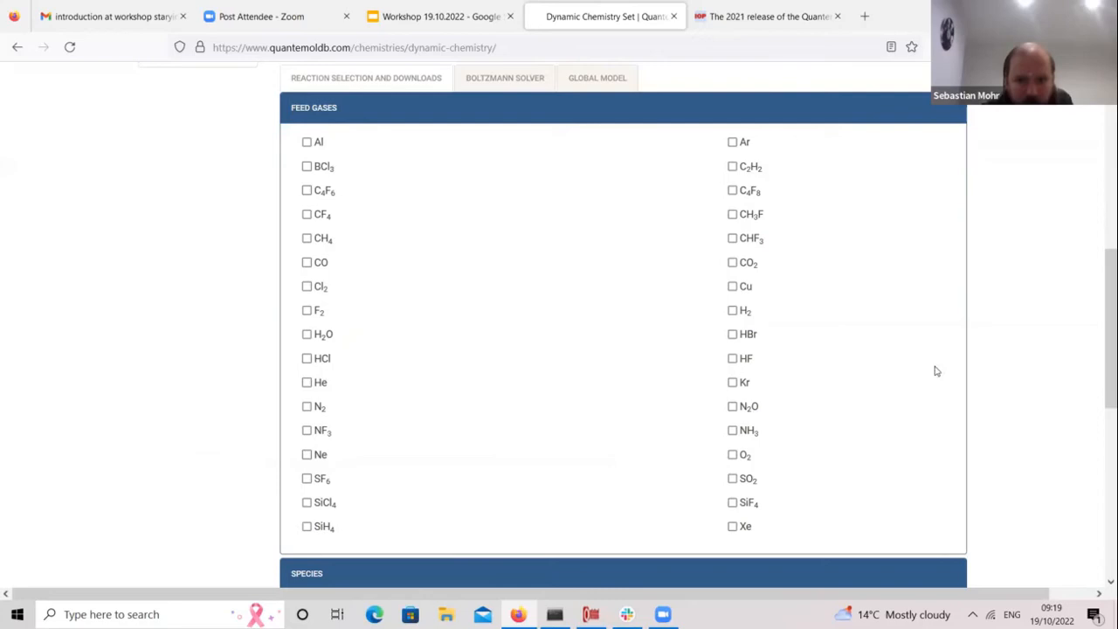
# Step: Choose SF6, NF3 and O2 as feed gases and review the page
pyautogui.click(307, 479)
pyautogui.click(307, 430)
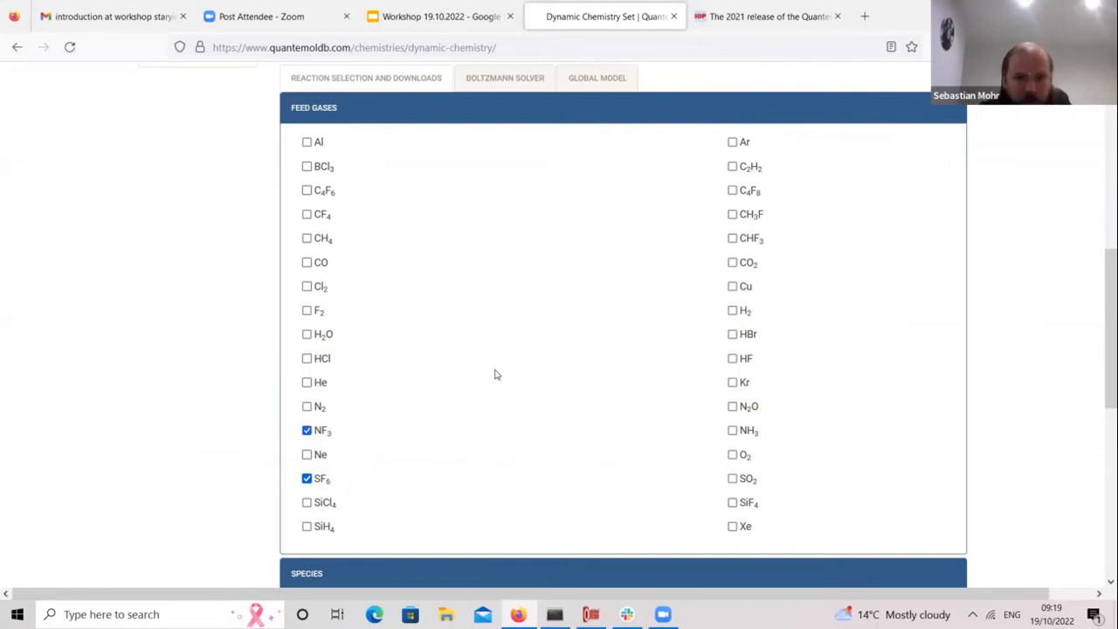
pyautogui.click(734, 455)
pyautogui.moveTo(1101, 352); pyautogui.dragTo(1101, 330)
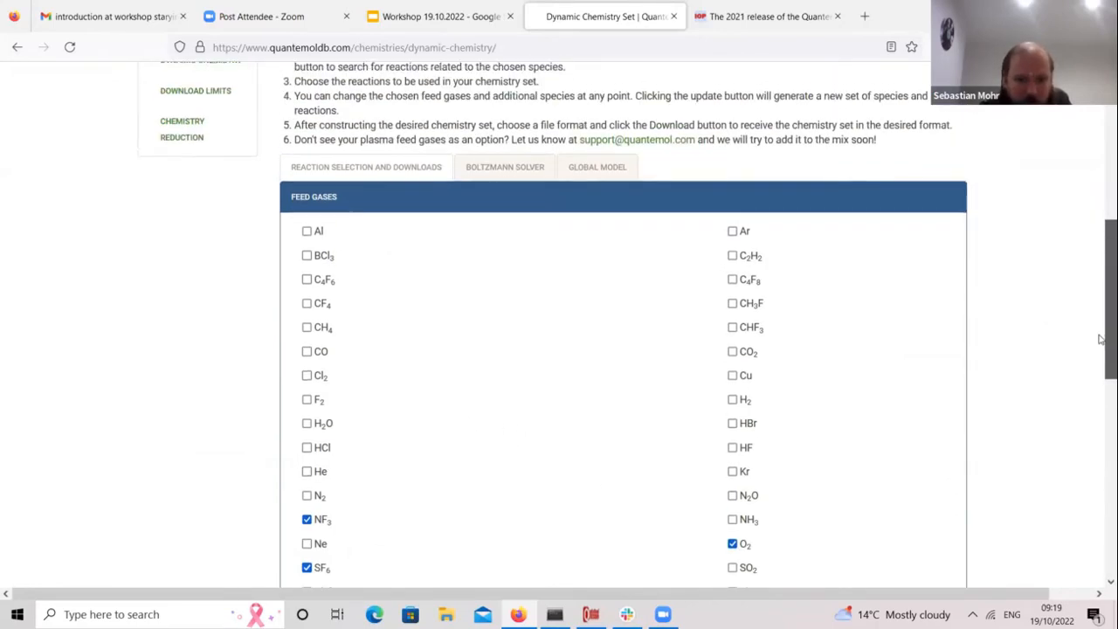
pyautogui.scroll(1, 1101, 335)
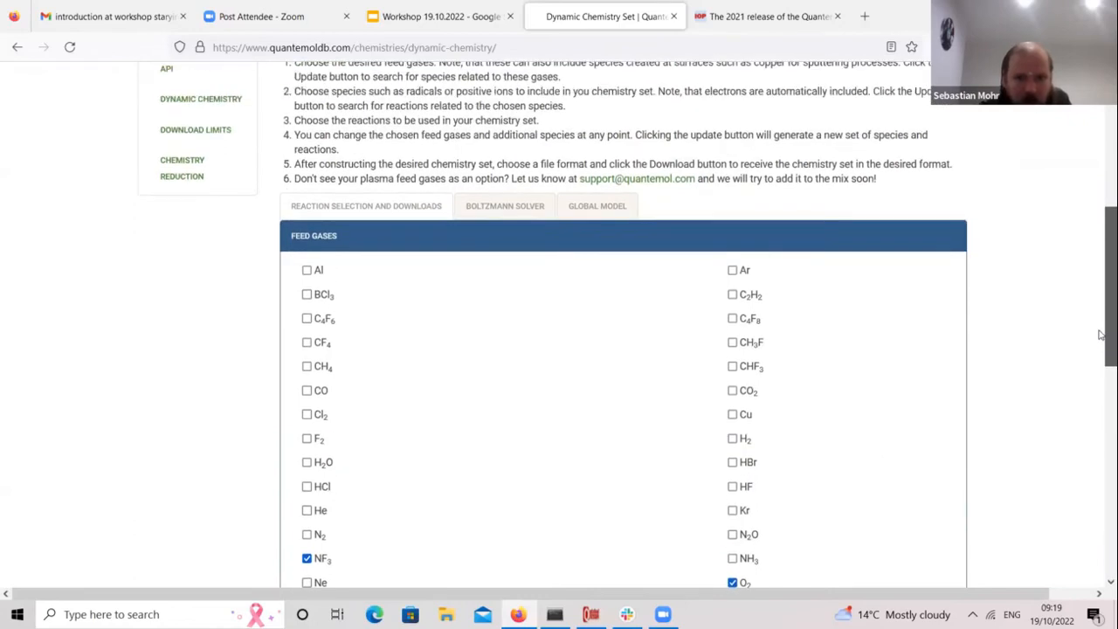
pyautogui.scroll(-5, 1101, 336)
pyautogui.scroll(2, 1101, 344)
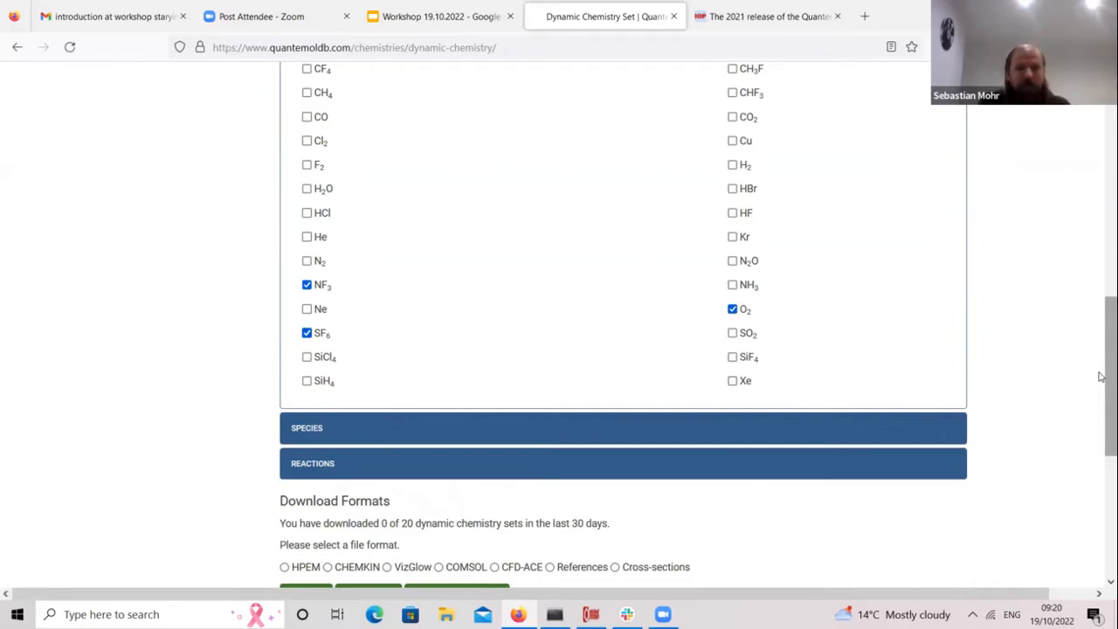
pyautogui.moveTo(1100, 377); pyautogui.dragTo(1100, 438)
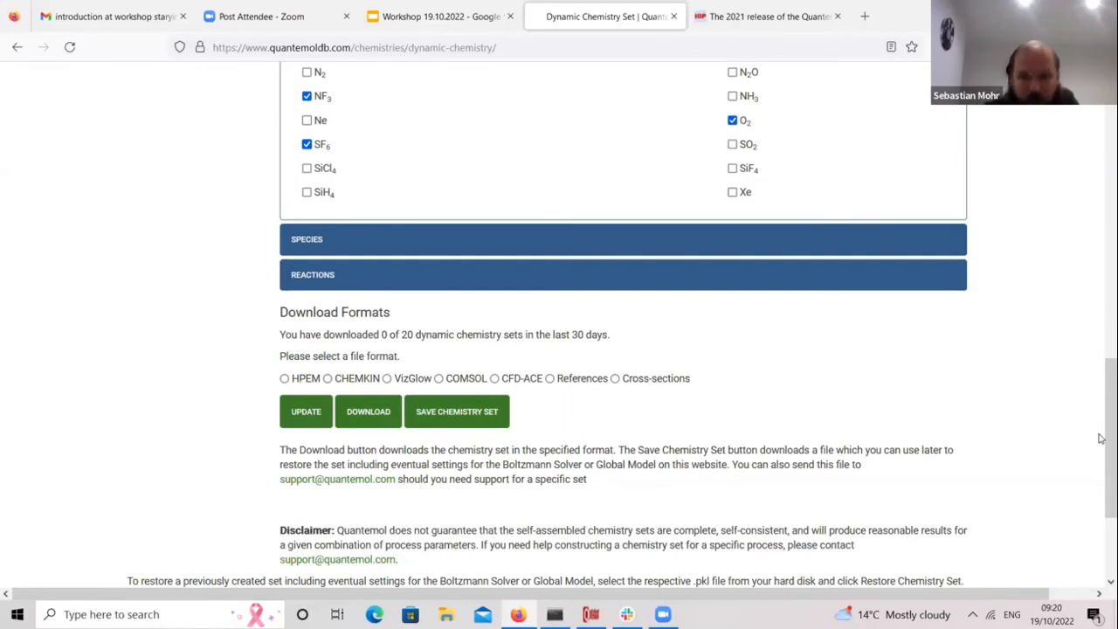
pyautogui.moveTo(1101, 438); pyautogui.dragTo(1089, 214)
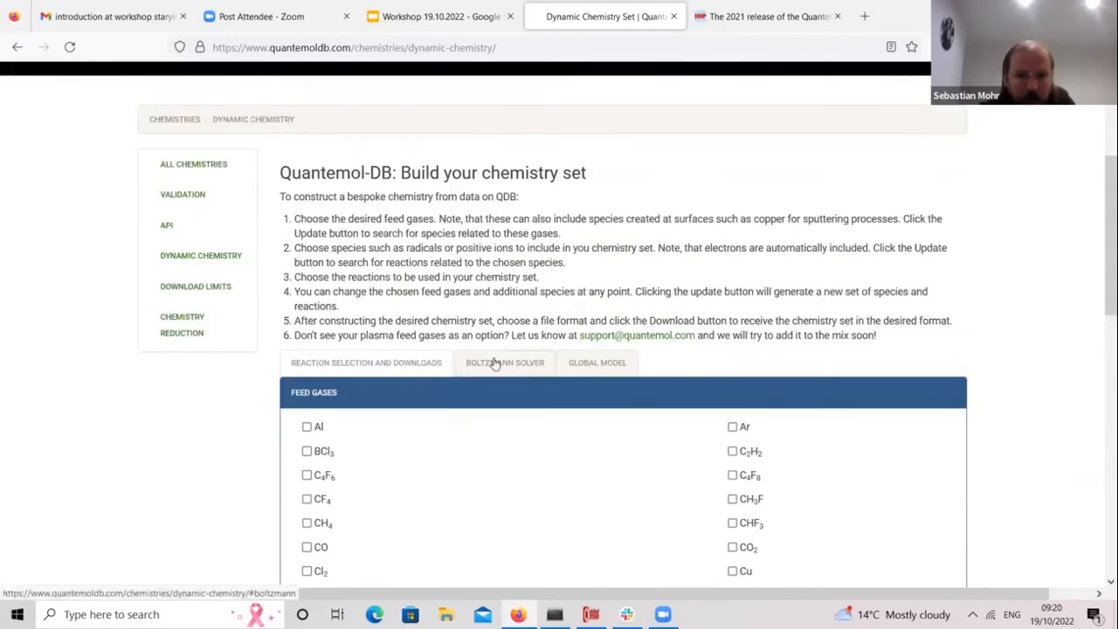
# Step: View the custom set's Global Model, Reaction Selection and Downloads, and Boltzmann Solver (300.0 K) sections
pyautogui.click(493, 362)
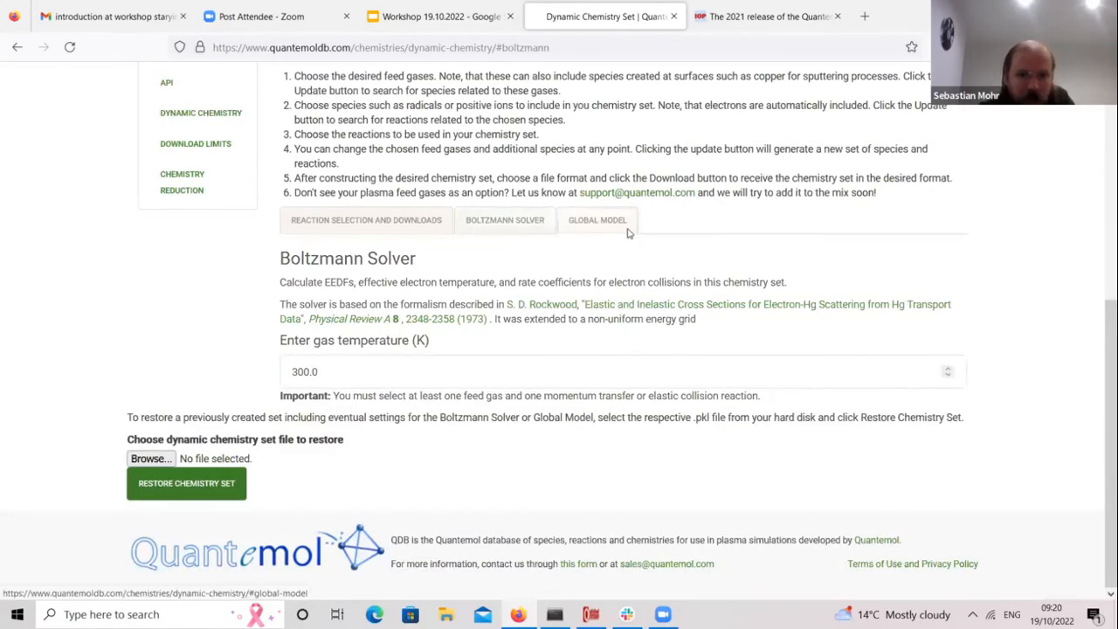
pyautogui.click(622, 227)
pyautogui.scroll(2, 1100, 298)
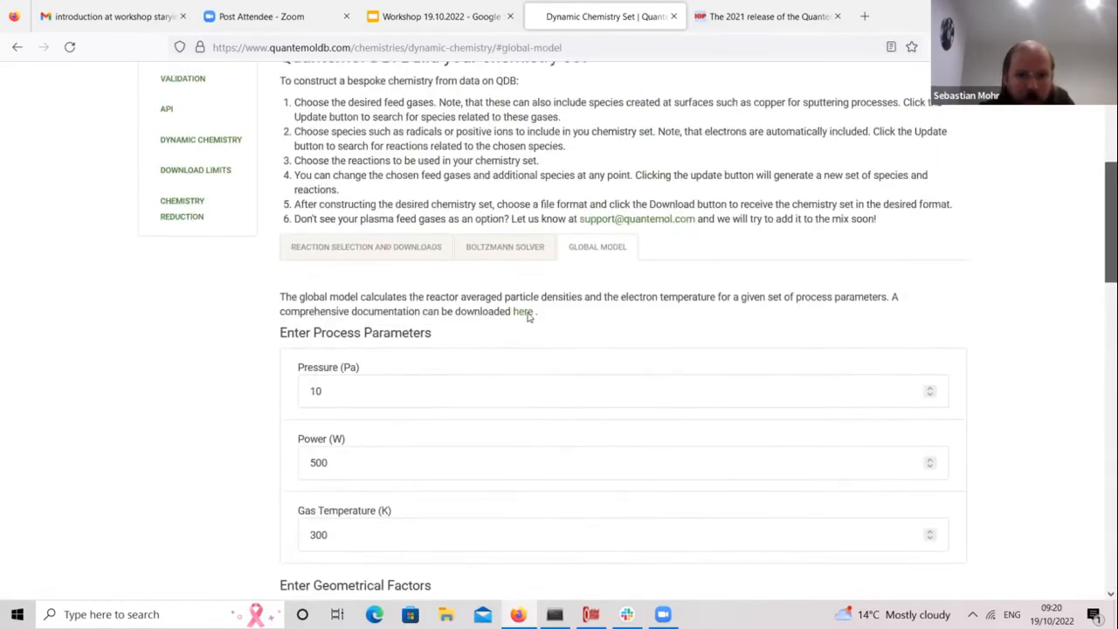
pyautogui.click(403, 256)
pyautogui.moveTo(1101, 342); pyautogui.dragTo(1097, 432)
pyautogui.scroll(8, 1097, 432)
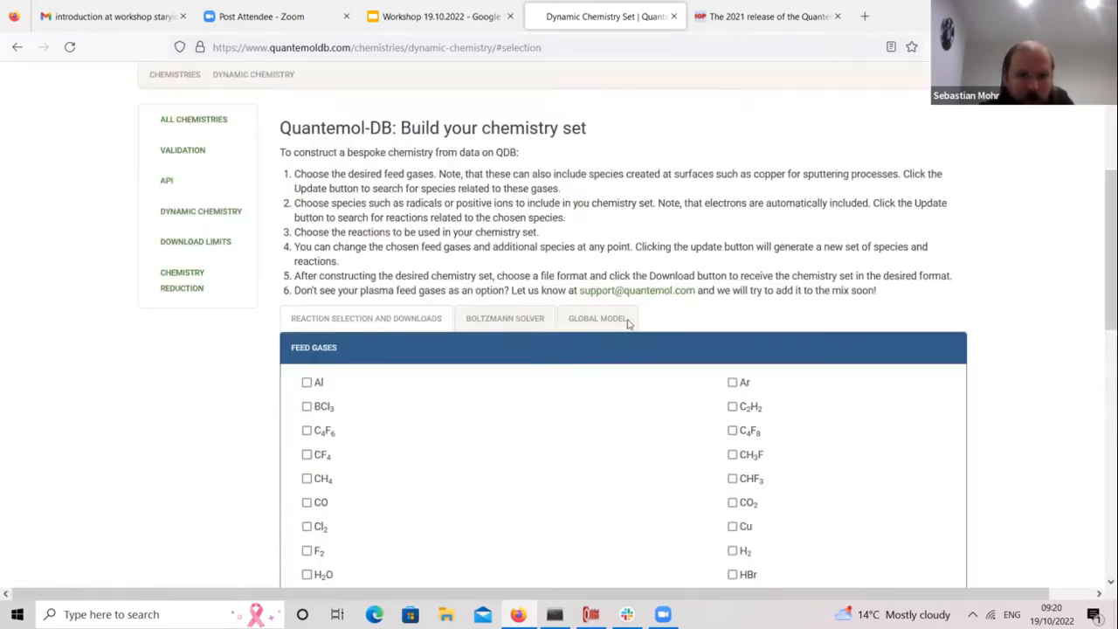
pyautogui.click(536, 320)
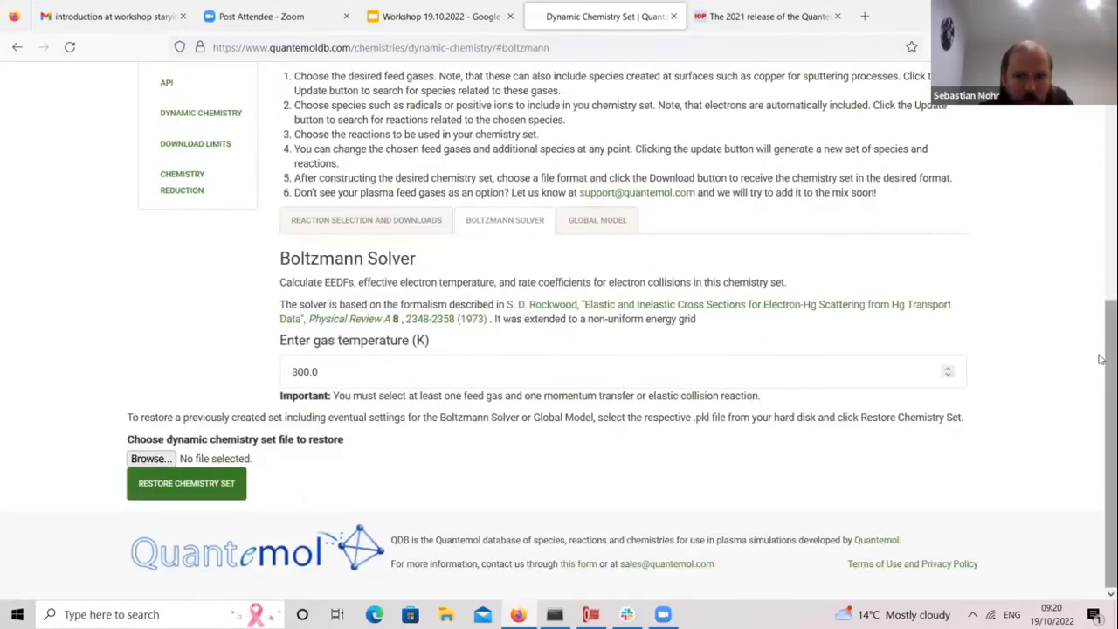
pyautogui.moveTo(1100, 359); pyautogui.dragTo(1101, 329)
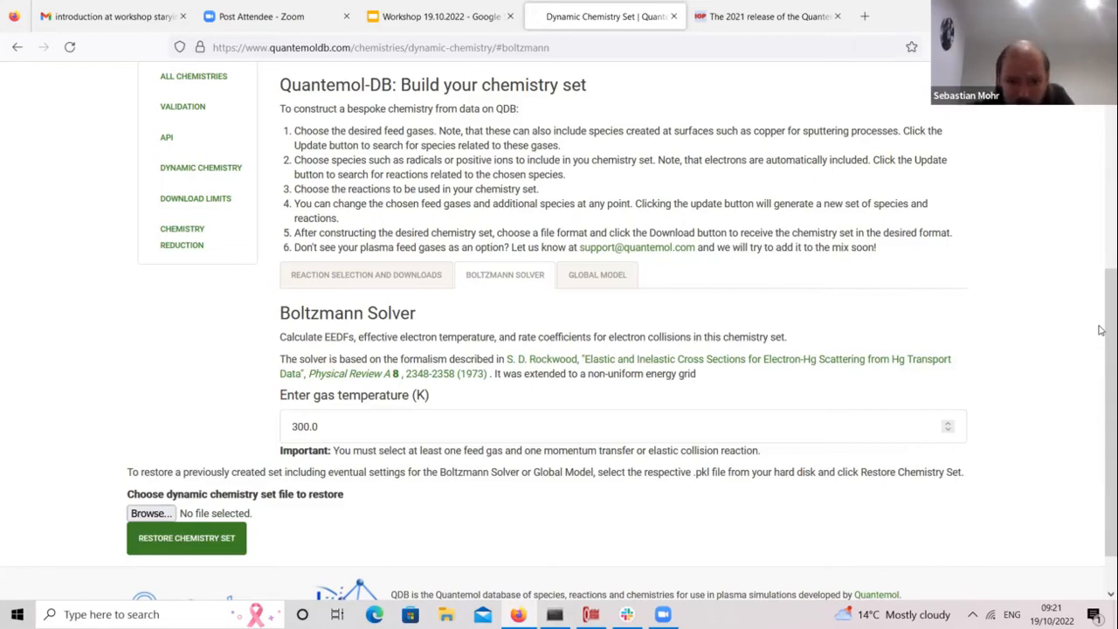
# Step: In QDB Global Model, check Pre-Assembled Sets, return to N2/H2 feed gases, and view the set
pyautogui.click(591, 614)
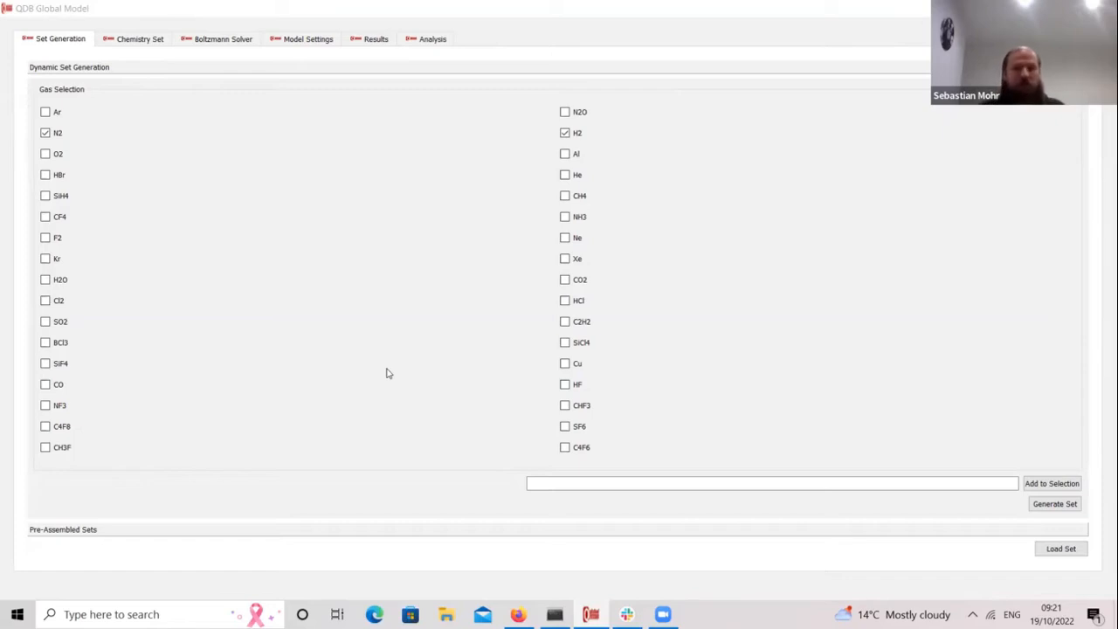
pyautogui.click(341, 529)
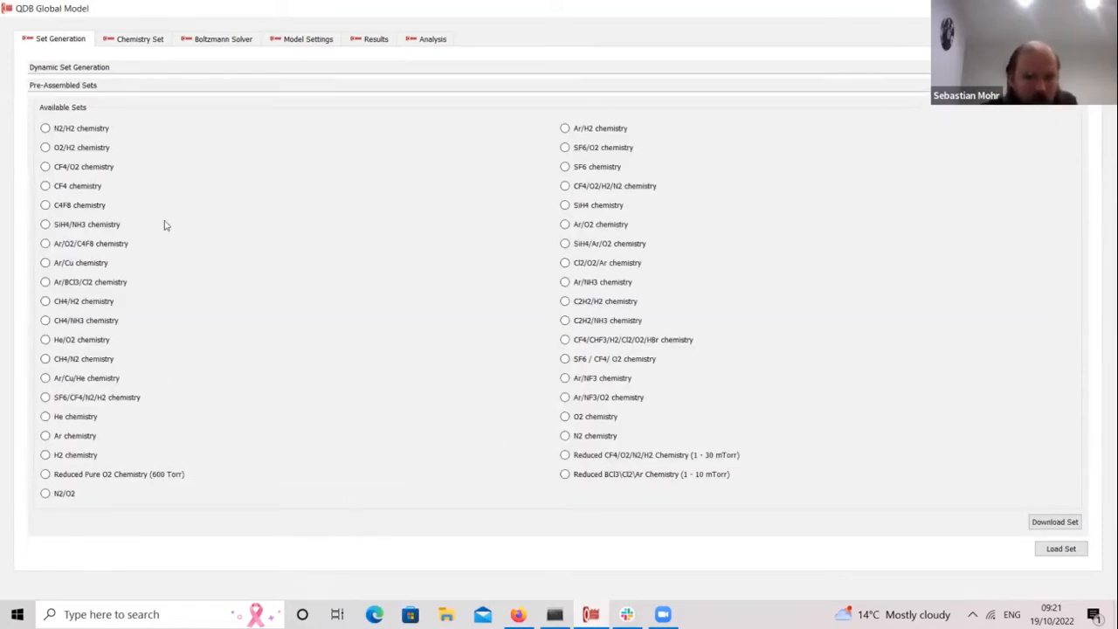
pyautogui.click(165, 70)
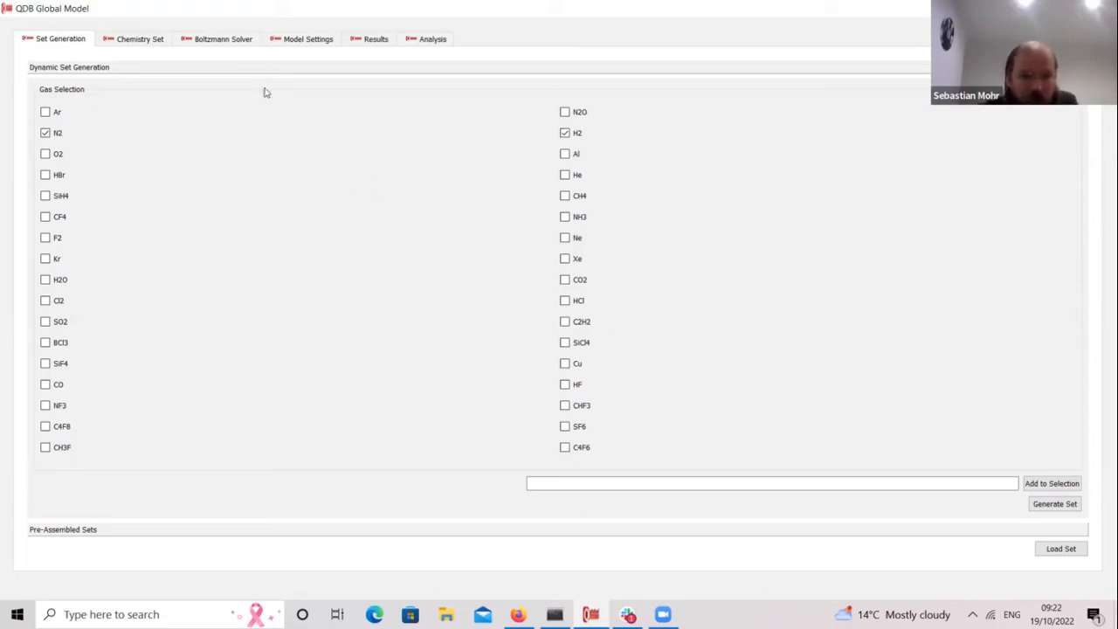
pyautogui.click(150, 43)
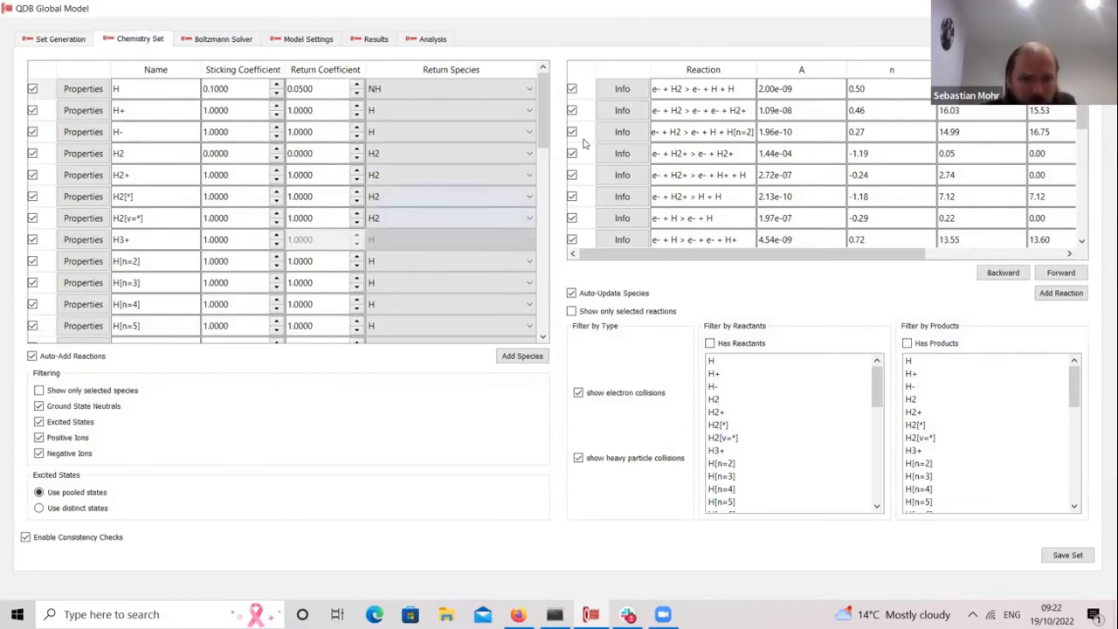
# Step: Hide excited states, ground state neutrals and negative ions from the species list
pyautogui.scroll(-3, 536, 203)
pyautogui.scroll(-3, 537, 202)
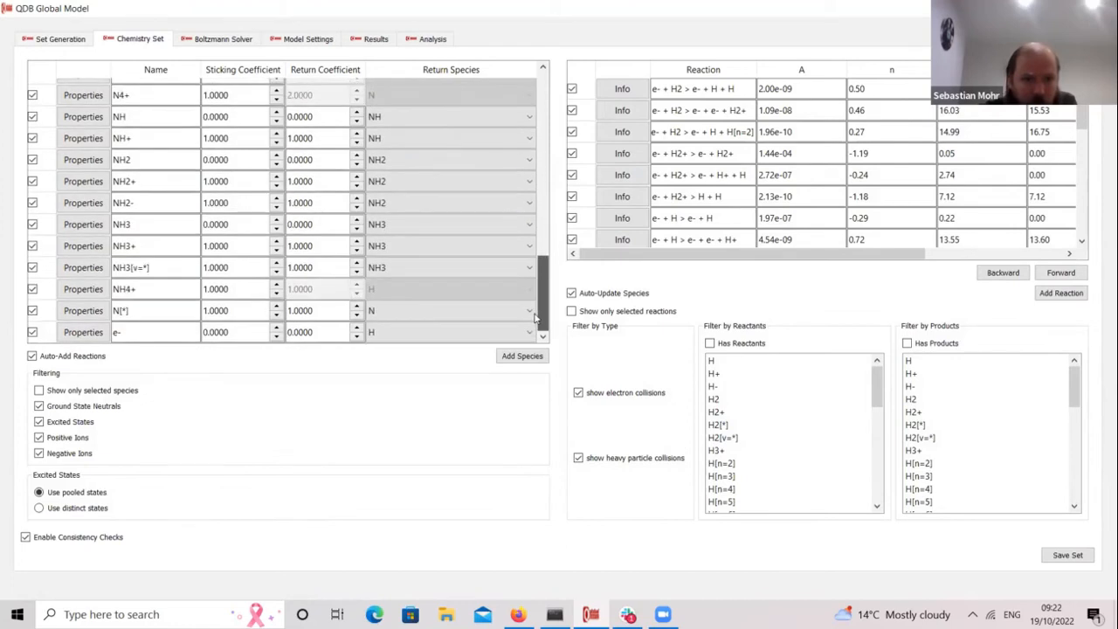
pyautogui.scroll(5, 535, 261)
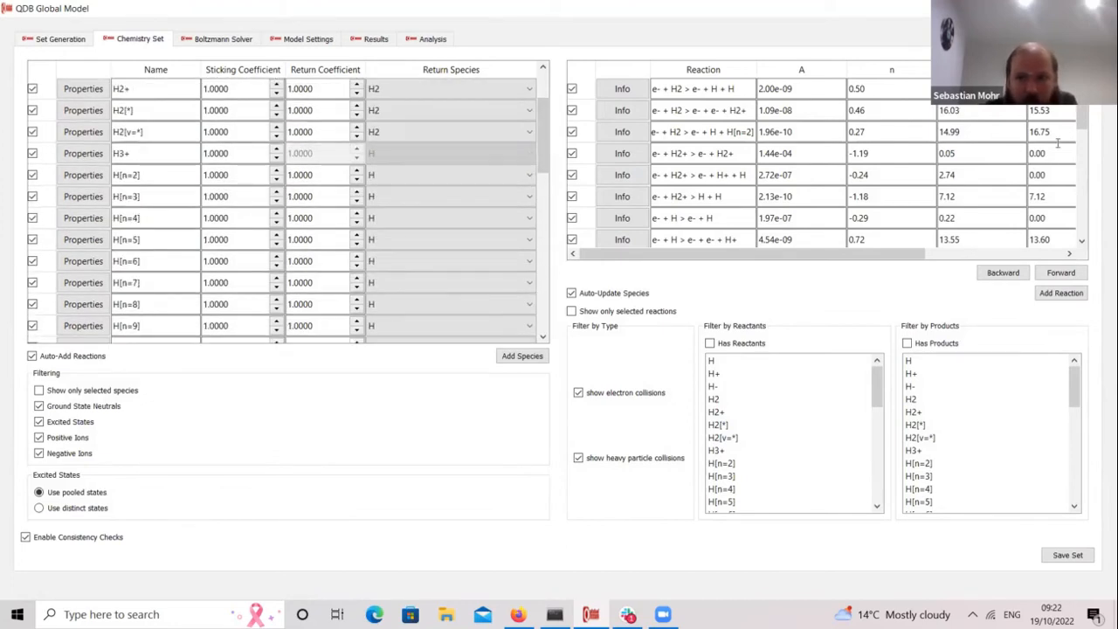
pyautogui.scroll(-5, 1059, 175)
pyautogui.scroll(5, 1059, 193)
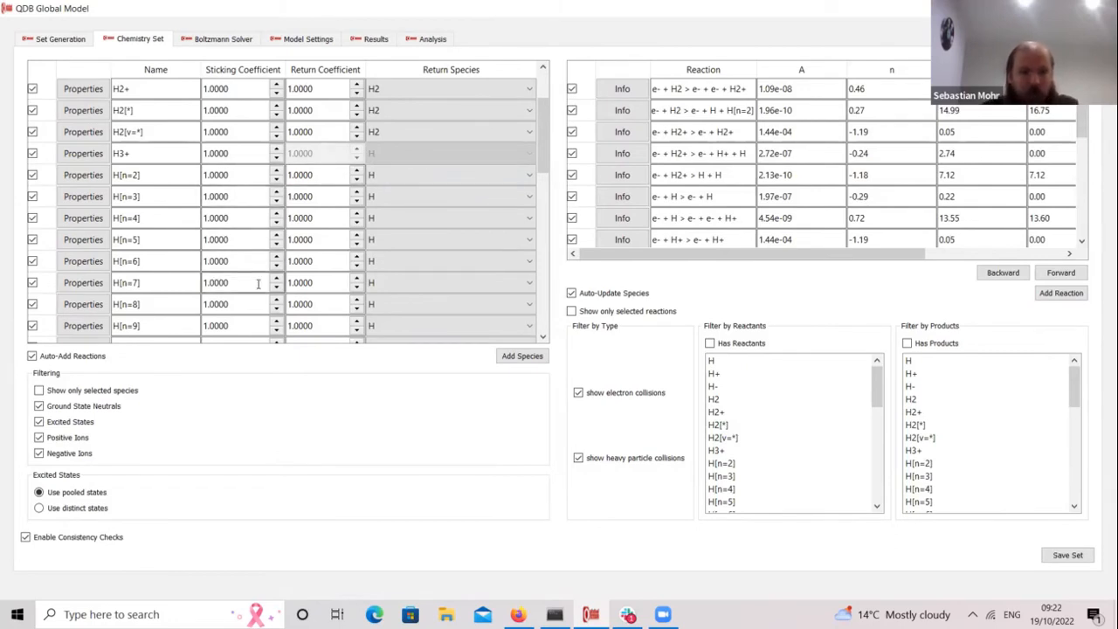
pyautogui.click(40, 421)
pyautogui.click(39, 407)
pyautogui.click(41, 453)
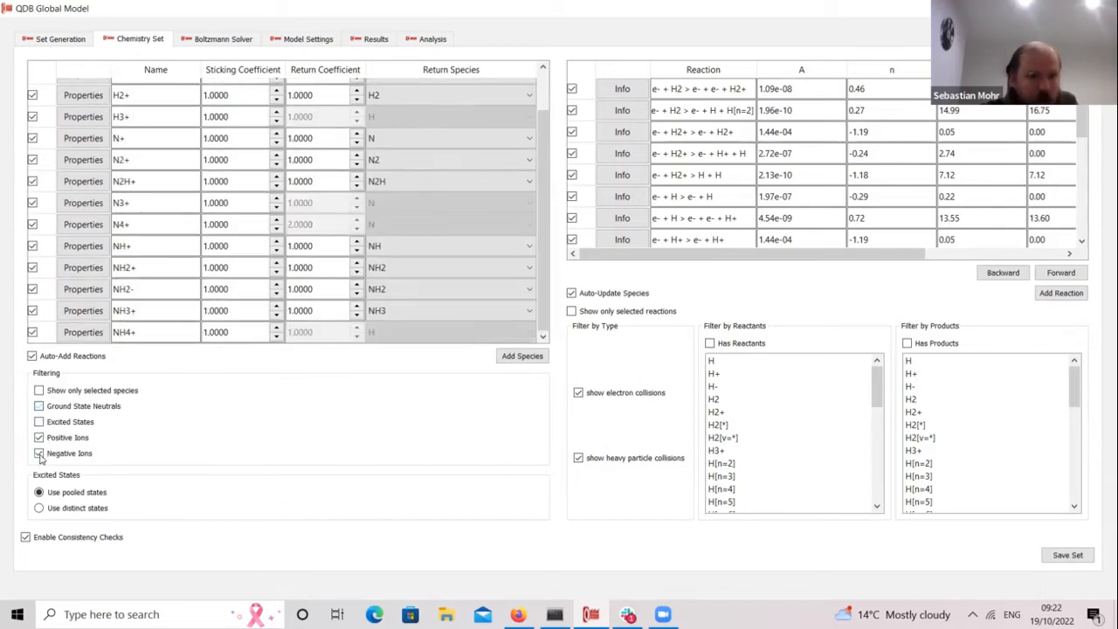
# Step: Bring excited states back into the species list and open the Add Species form
pyautogui.click(39, 421)
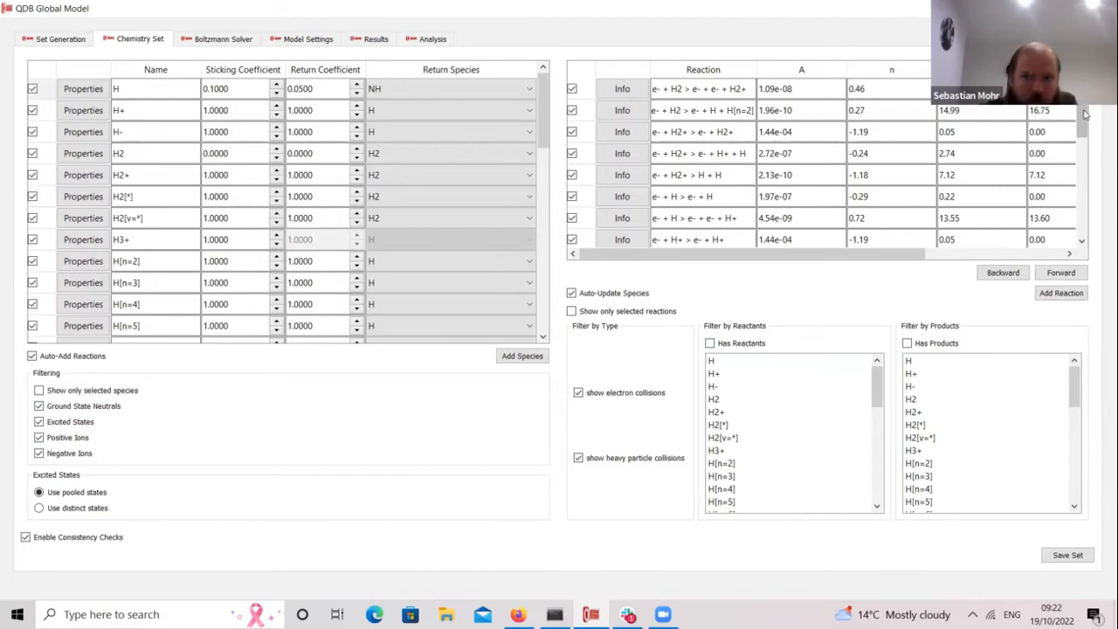
pyautogui.moveTo(1087, 106); pyautogui.dragTo(1087, 100)
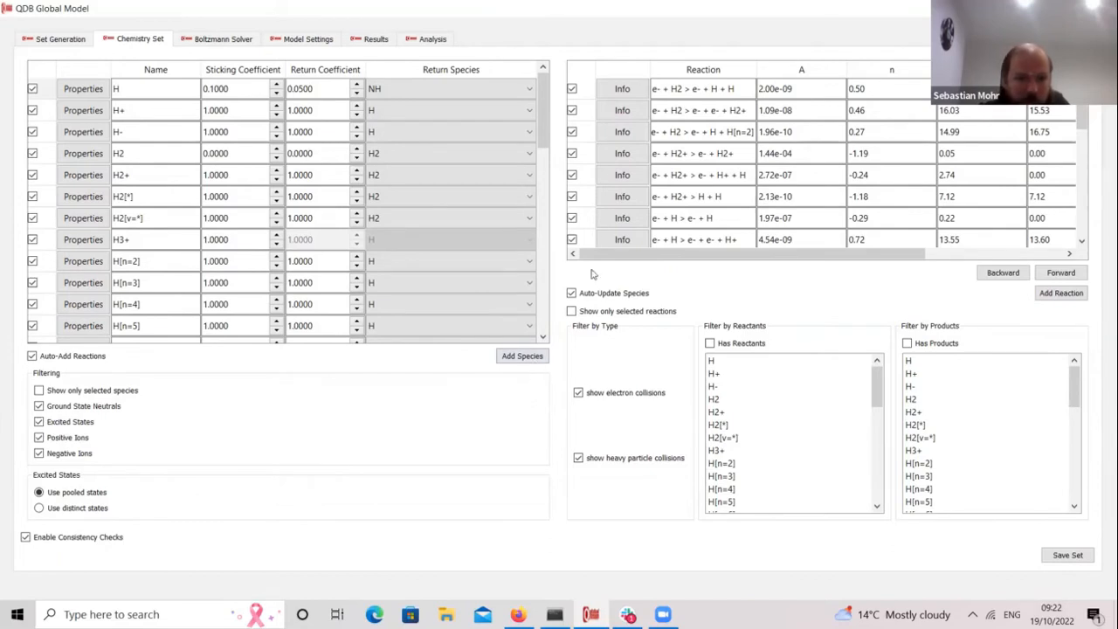
pyautogui.click(536, 358)
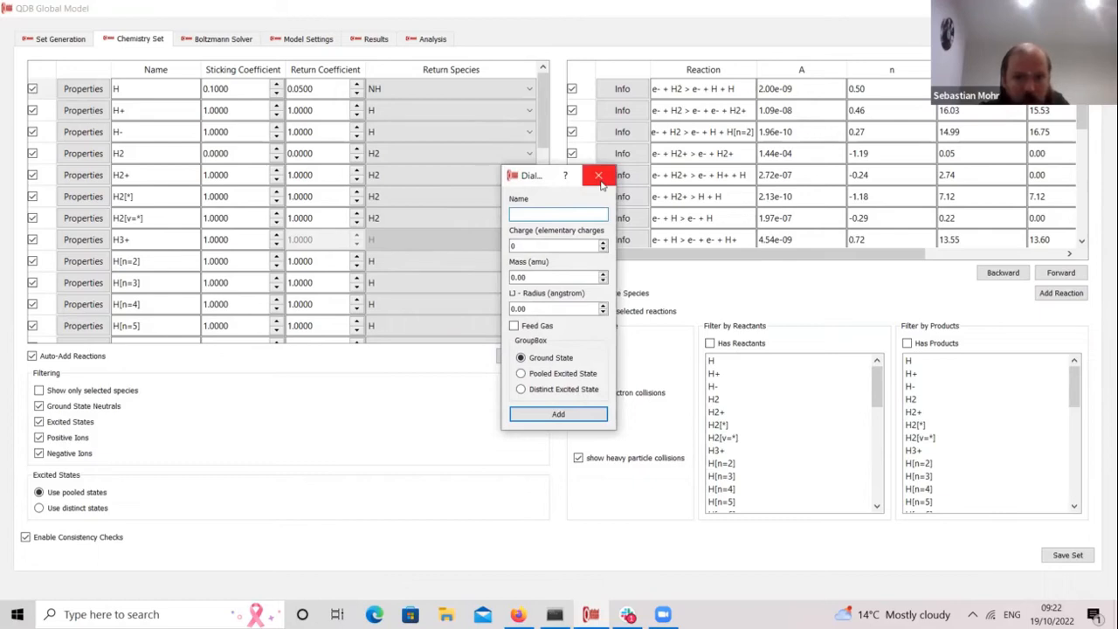
# Step: Dismiss the Add Species form, then open and close the Add New Reactions form
pyautogui.press('Escape')
pyautogui.click(1061, 293)
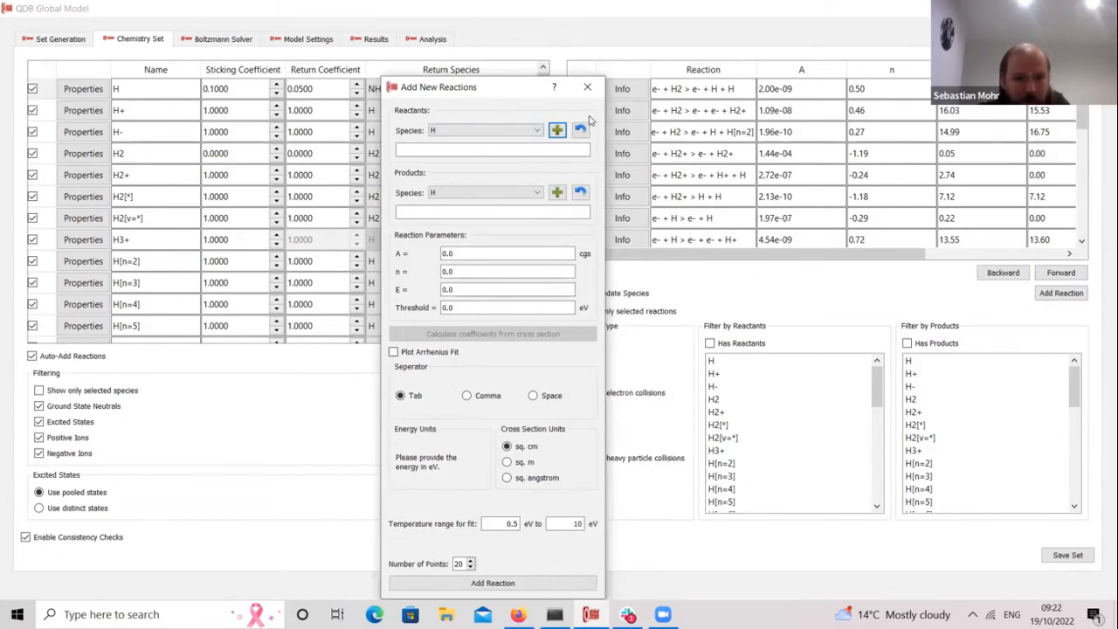
pyautogui.click(588, 88)
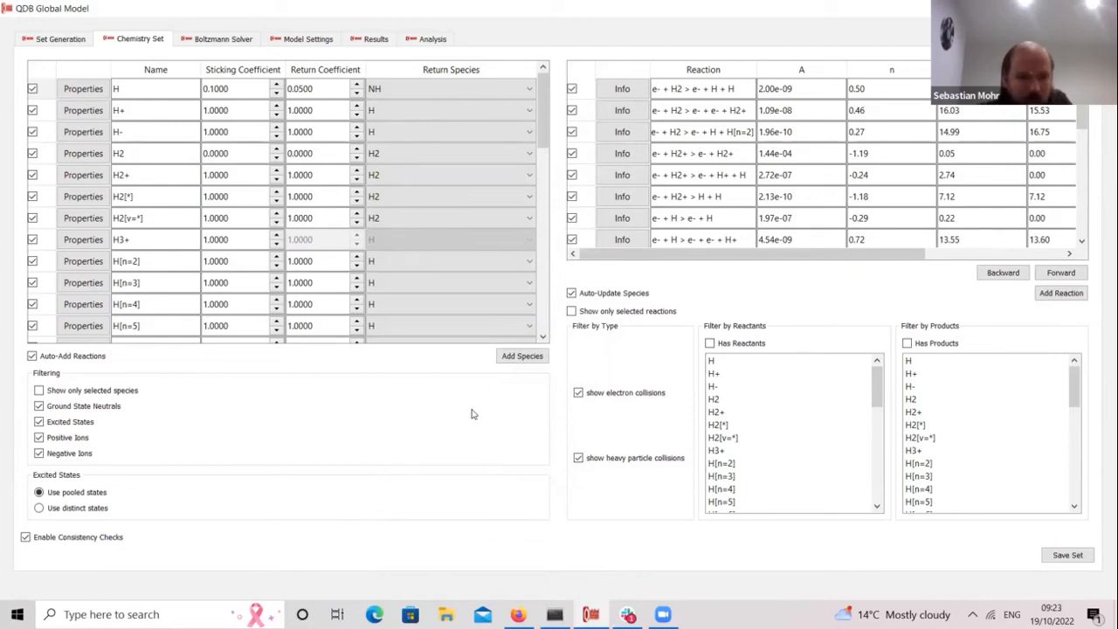
pyautogui.click(57, 40)
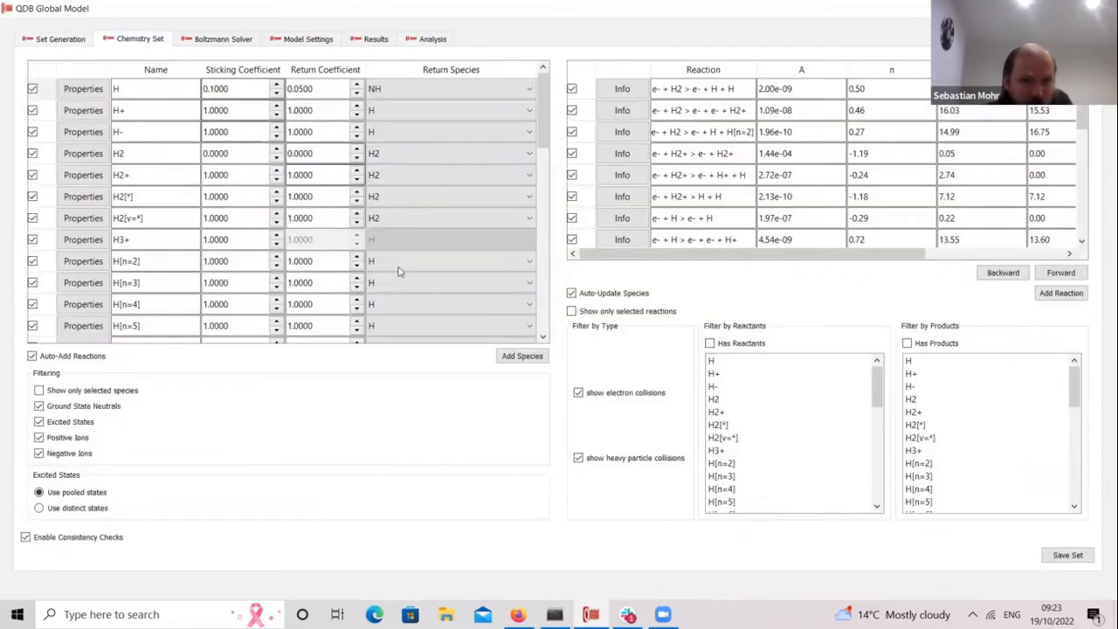
pyautogui.click(135, 42)
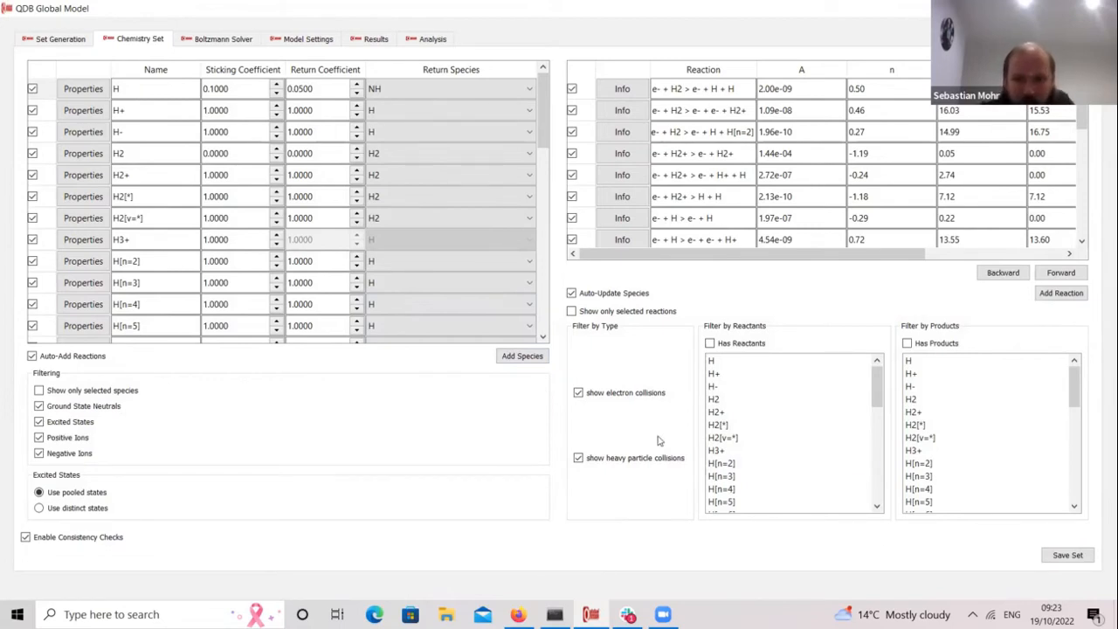
pyautogui.click(1067, 555)
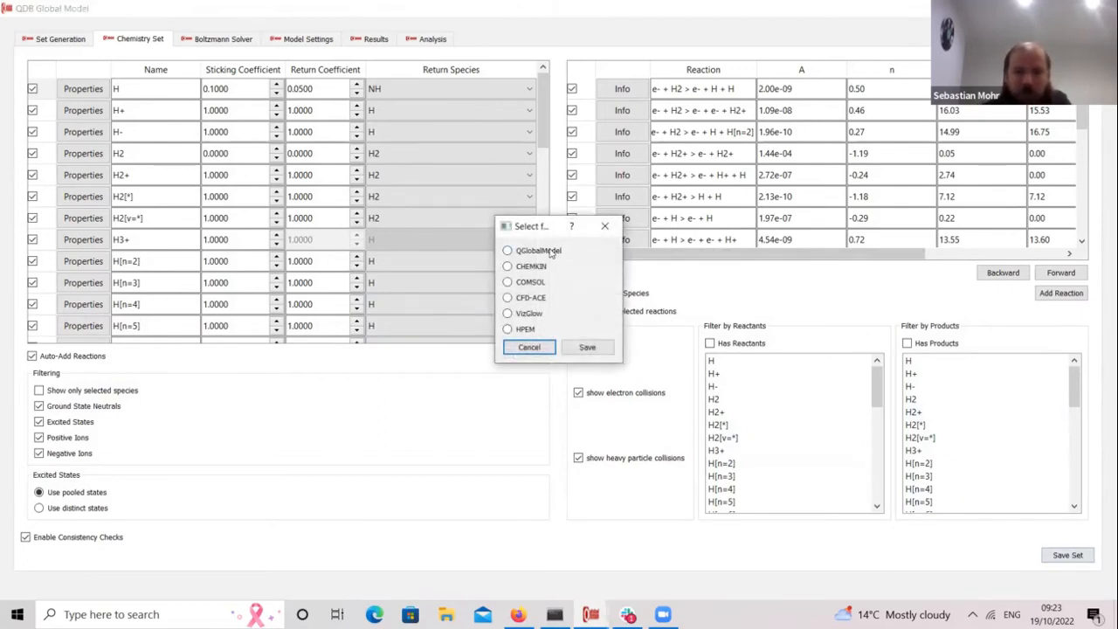
pyautogui.click(530, 348)
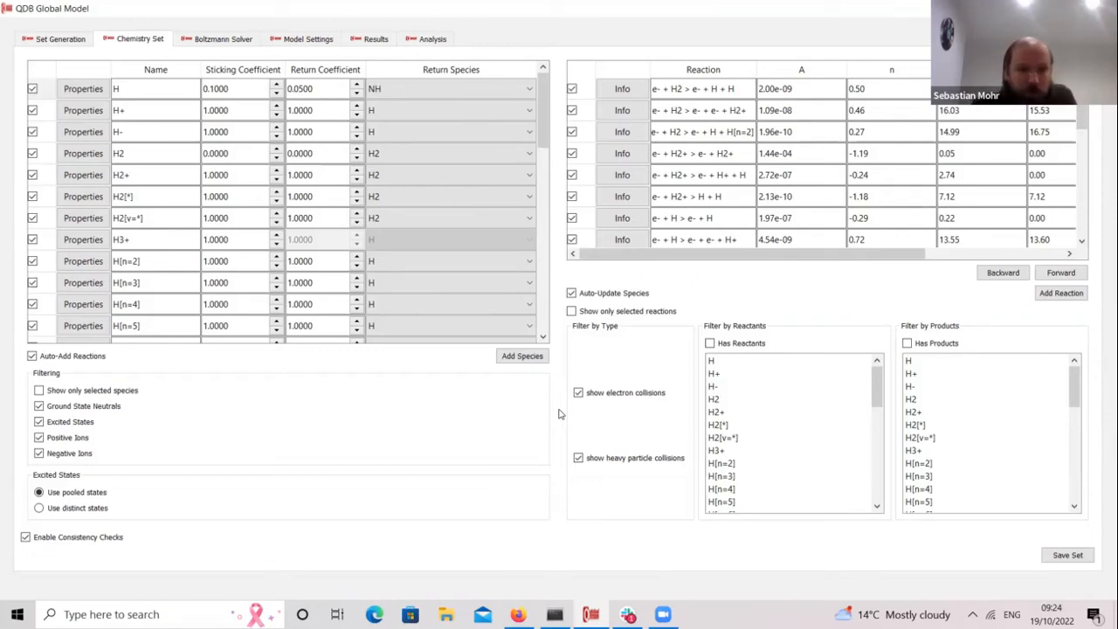
# Step: Plot the Boltzmann solver EEDFs, then rate coefficients for e- + H3+ and e- + N2 reactions
pyautogui.click(214, 41)
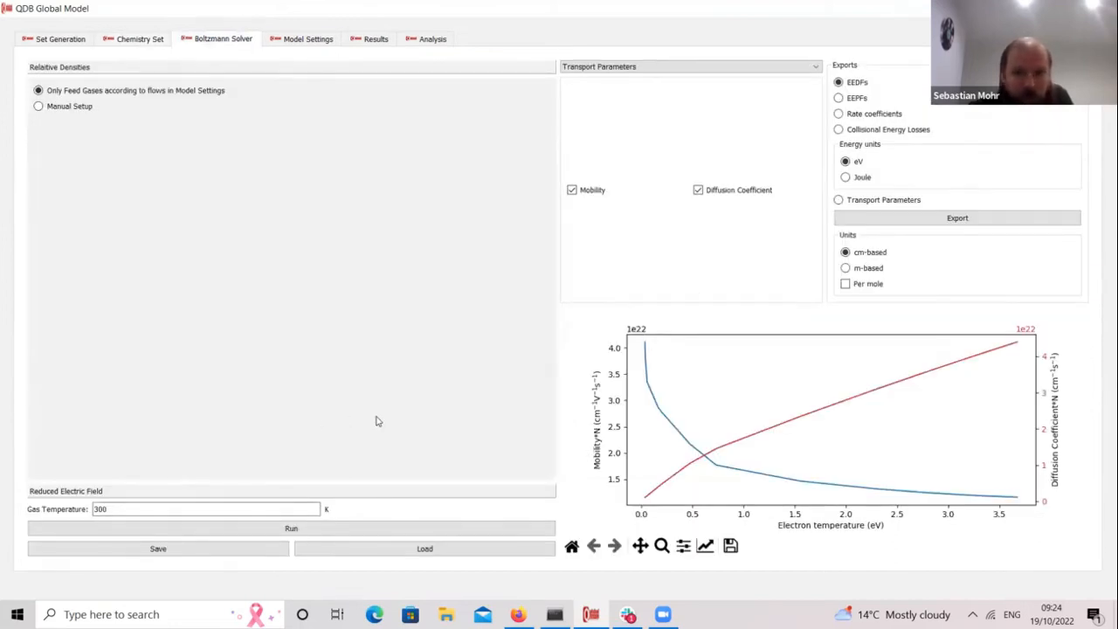
pyautogui.click(568, 67)
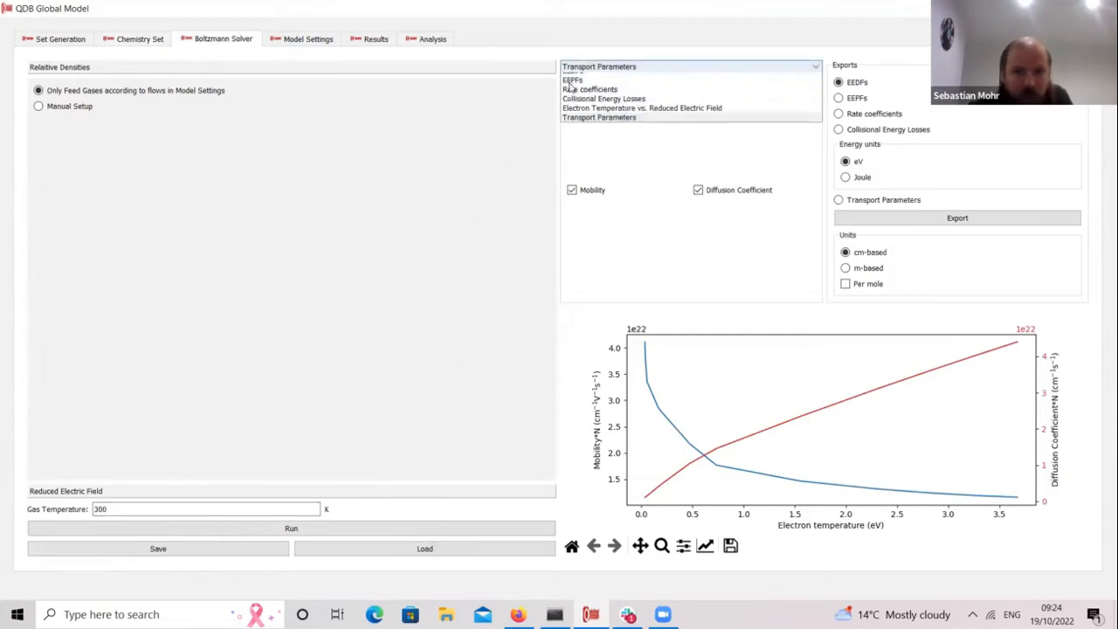
pyautogui.click(581, 78)
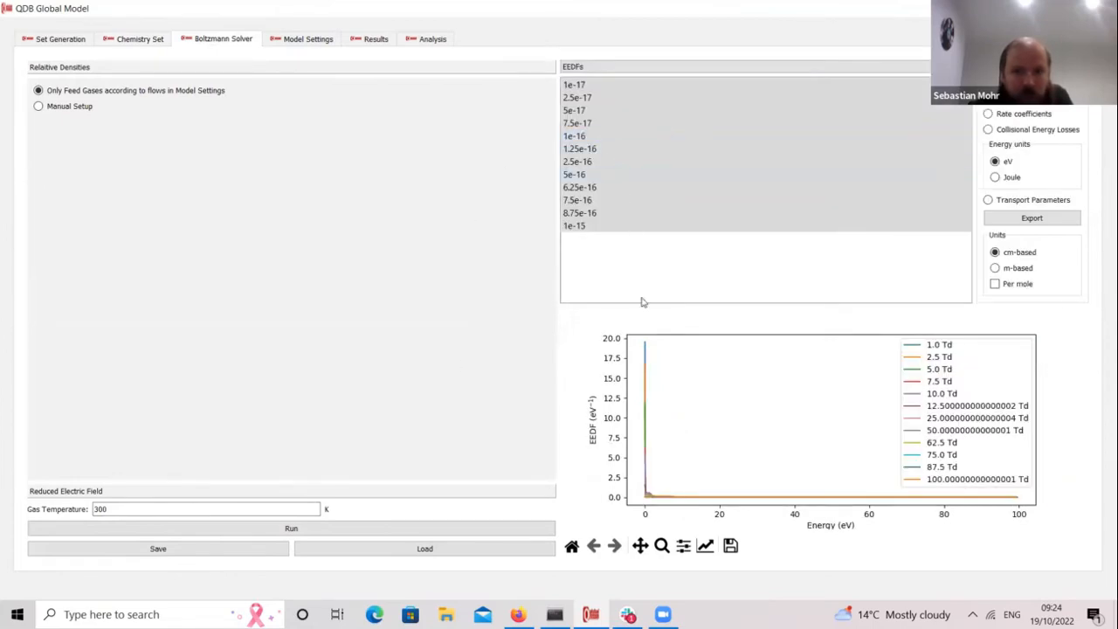
pyautogui.click(579, 68)
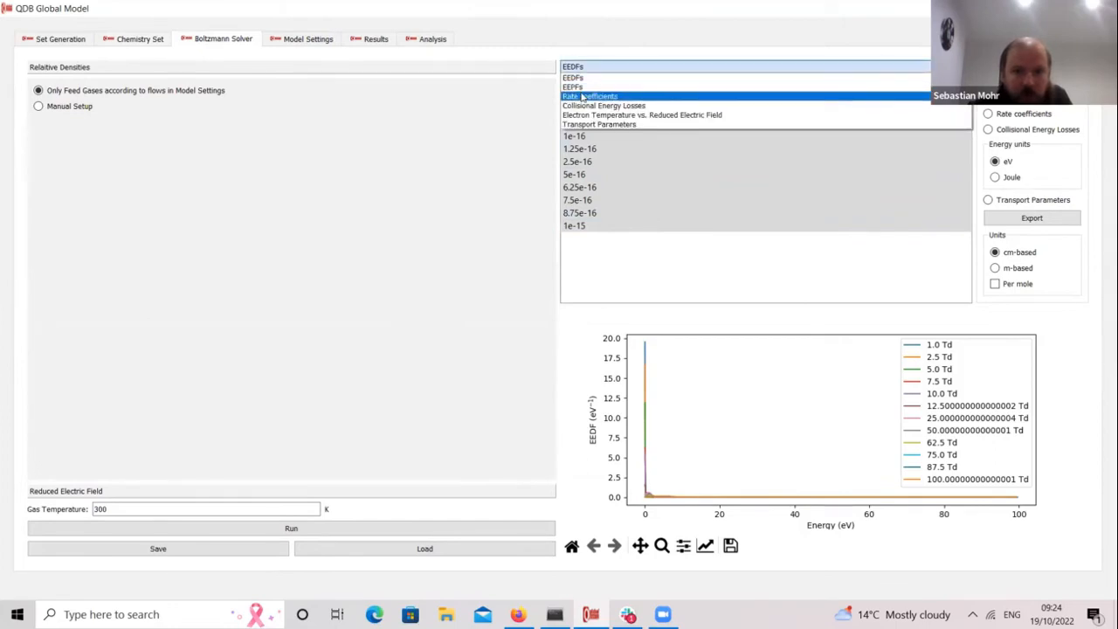
pyautogui.click(582, 96)
pyautogui.click(624, 200)
pyautogui.click(616, 225)
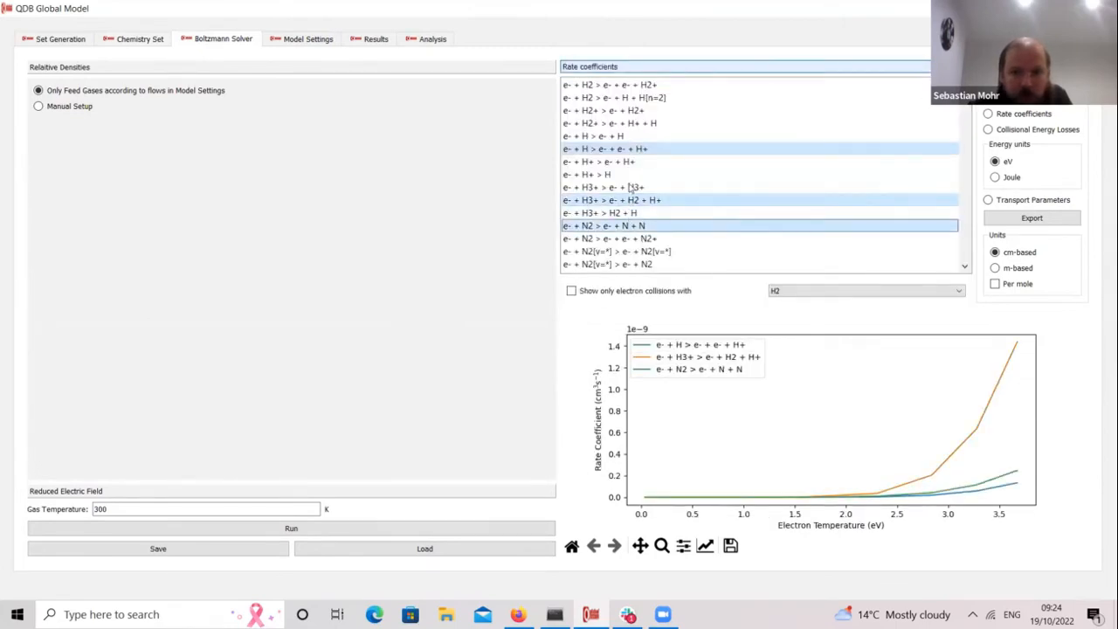
# Step: Plot collisional energy losses and transport parameters, then show the 10 Pa, 500 W model settings
pyautogui.click(611, 69)
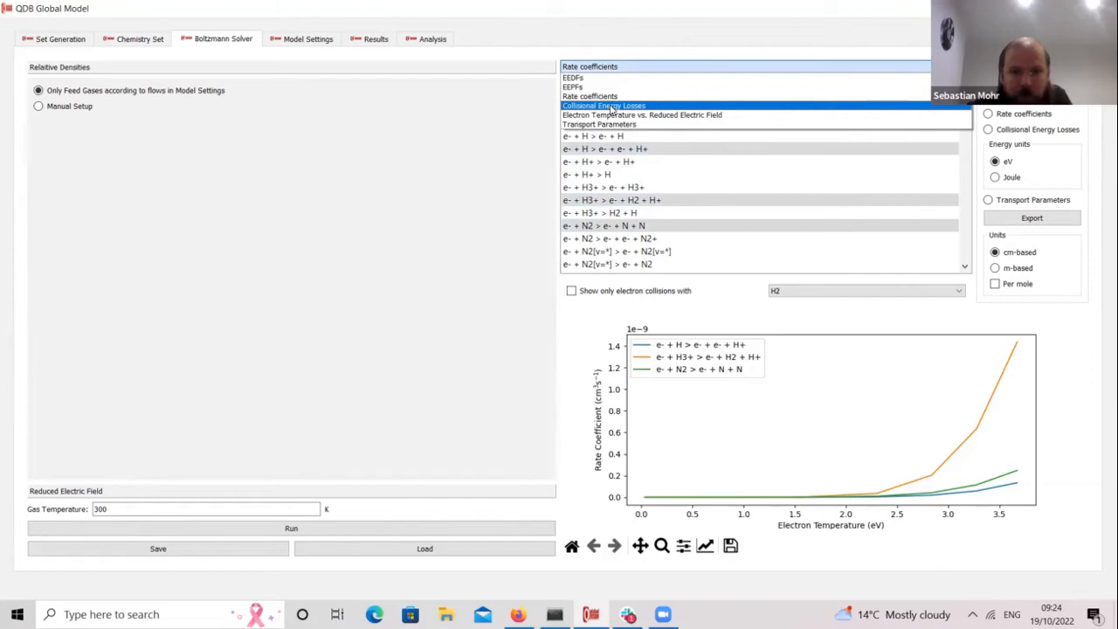
pyautogui.click(612, 107)
pyautogui.click(598, 69)
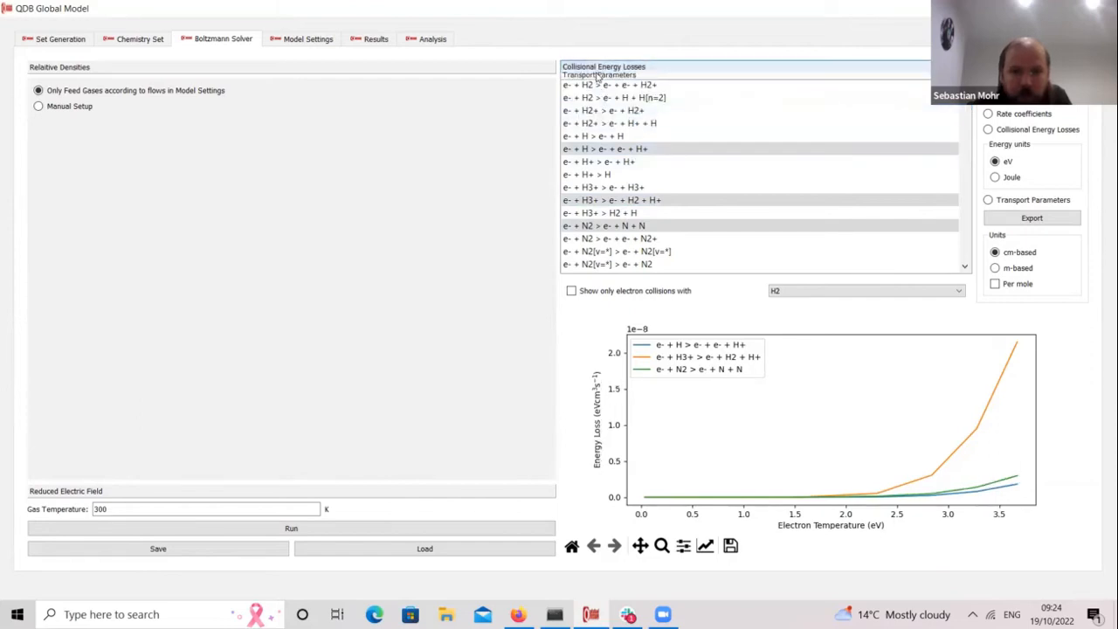
pyautogui.click(600, 125)
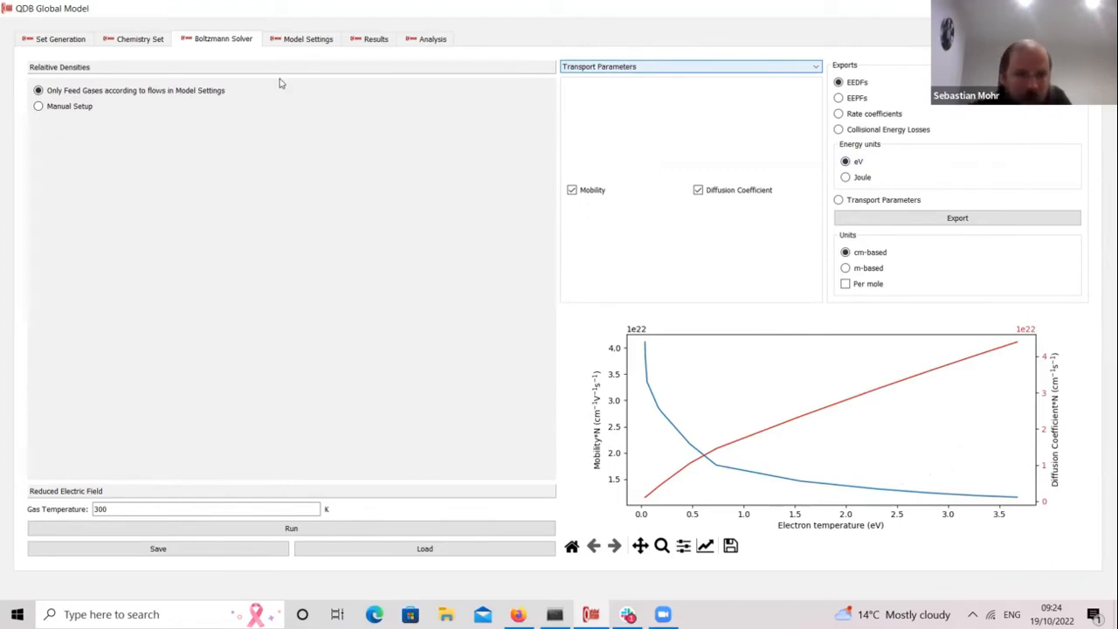
pyautogui.click(310, 41)
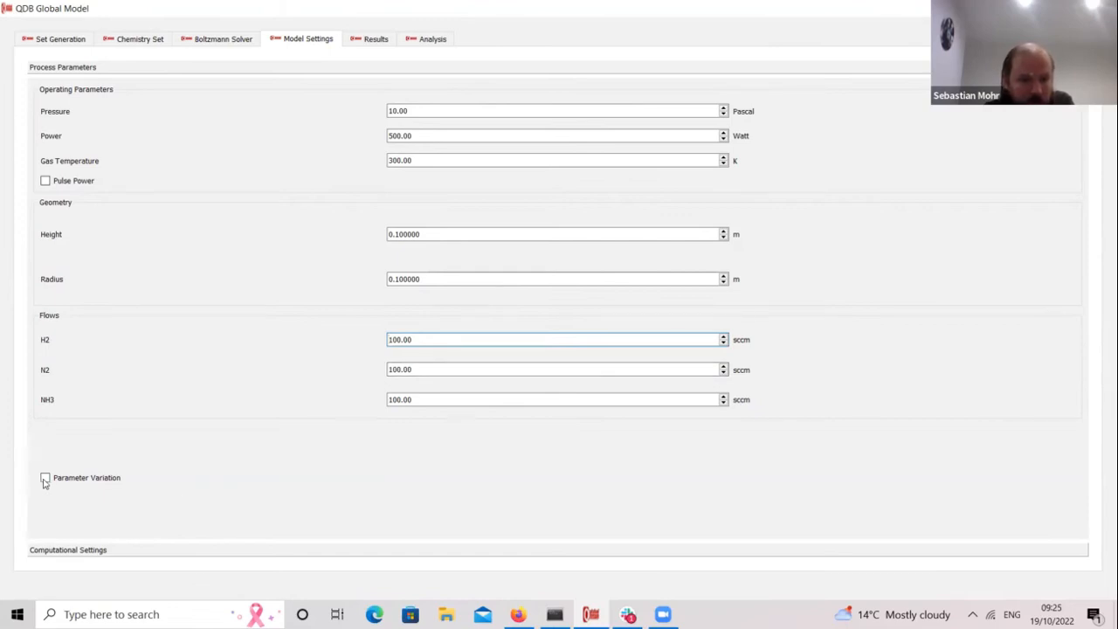
# Step: Toggle pulsed power on and back off, and enable a parameter variation on Power
pyautogui.click(45, 181)
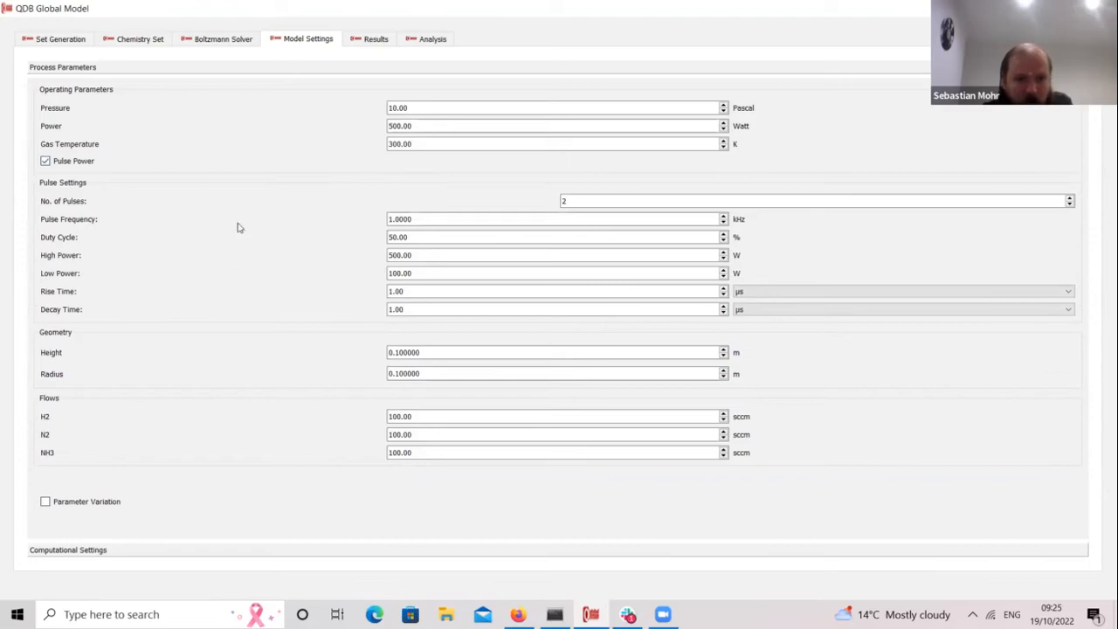
pyautogui.click(67, 163)
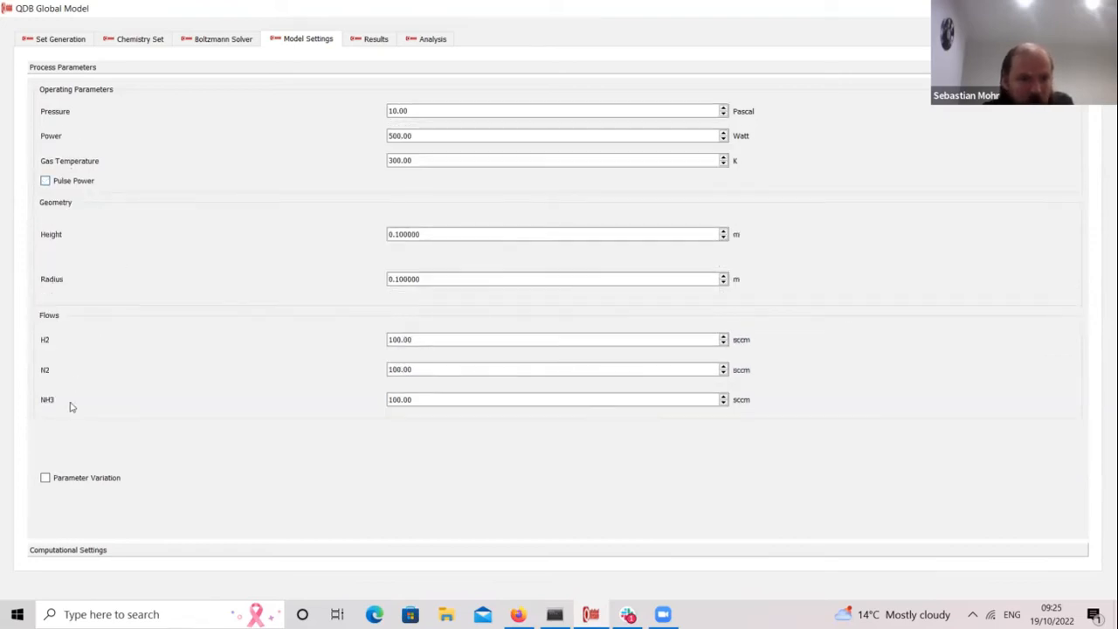
pyautogui.click(44, 477)
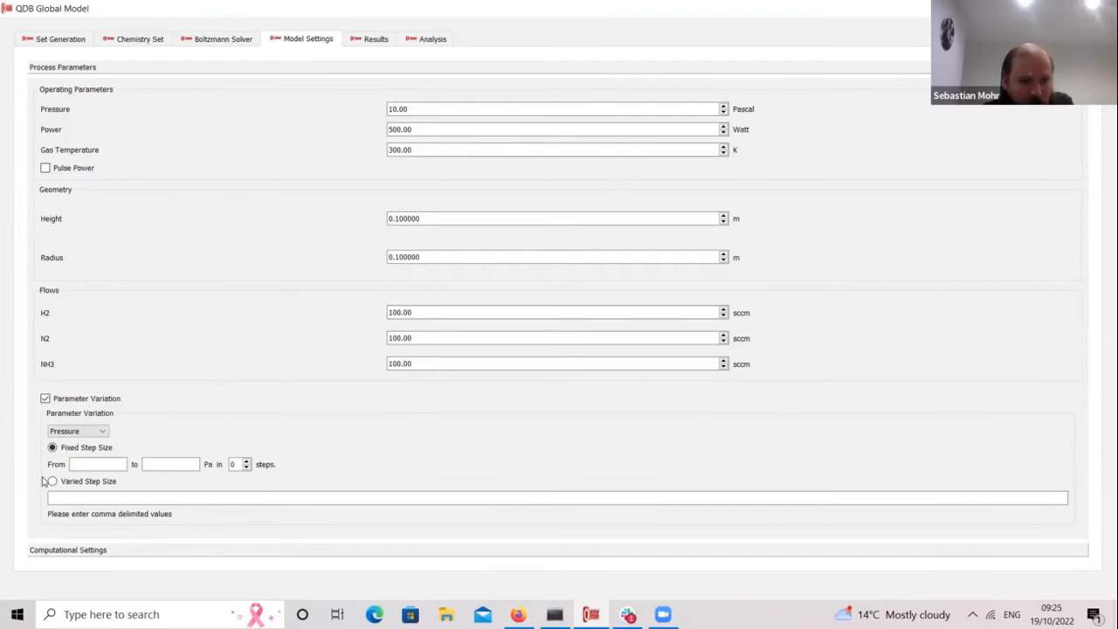
pyautogui.click(97, 434)
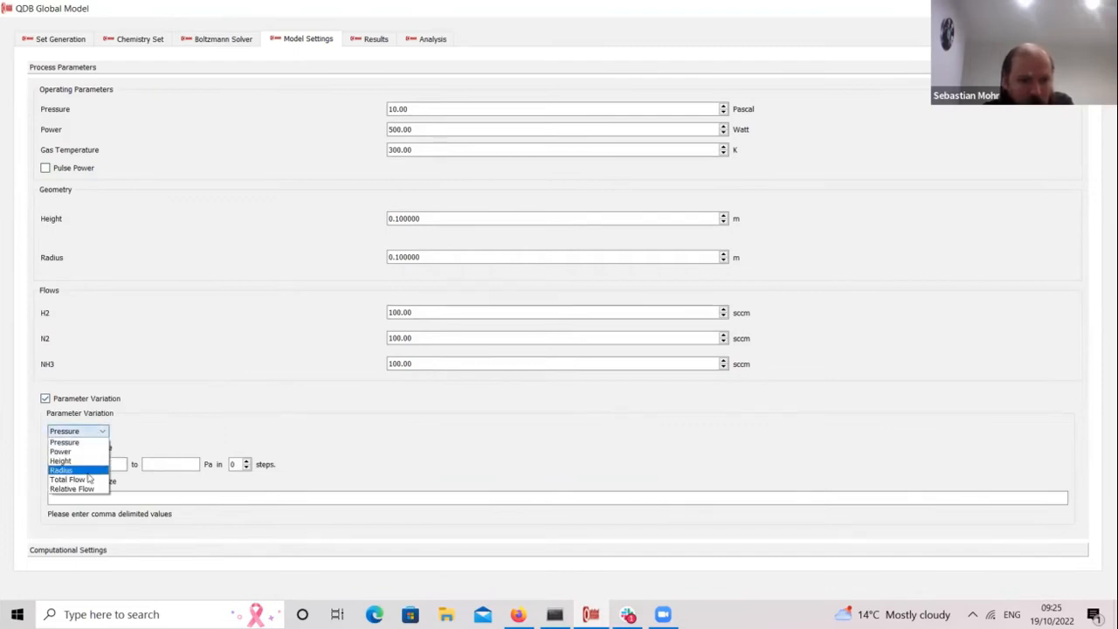
pyautogui.click(90, 461)
pyautogui.click(92, 433)
pyautogui.click(91, 452)
# Step: Sweep Power from 100 to 500 W in 5 steps with fixed step size
pyautogui.click(106, 464)
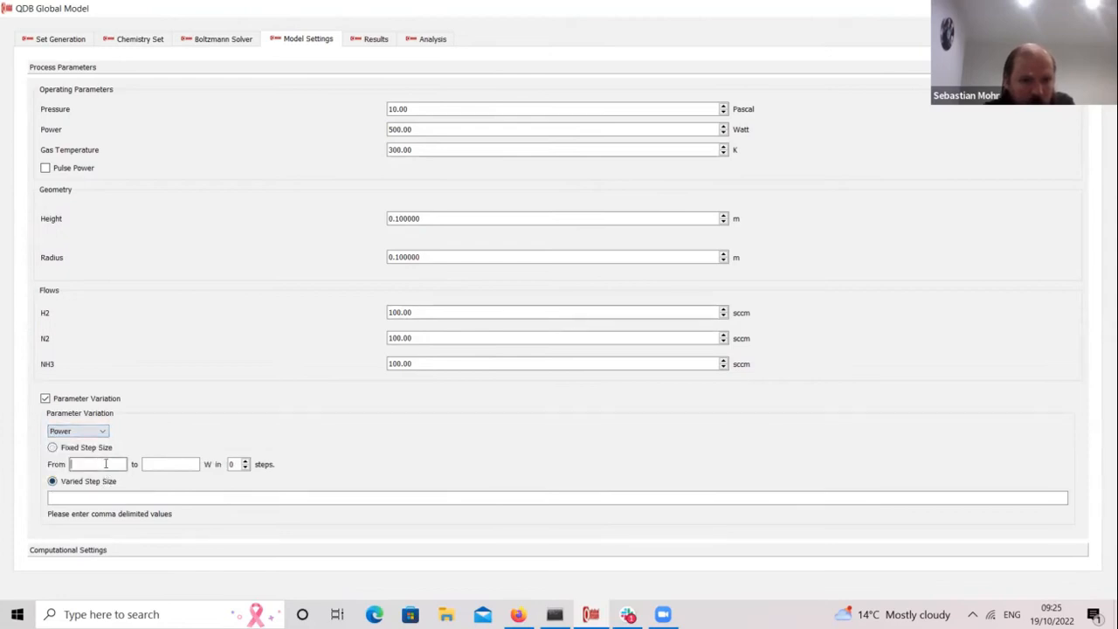
pyautogui.write('100')
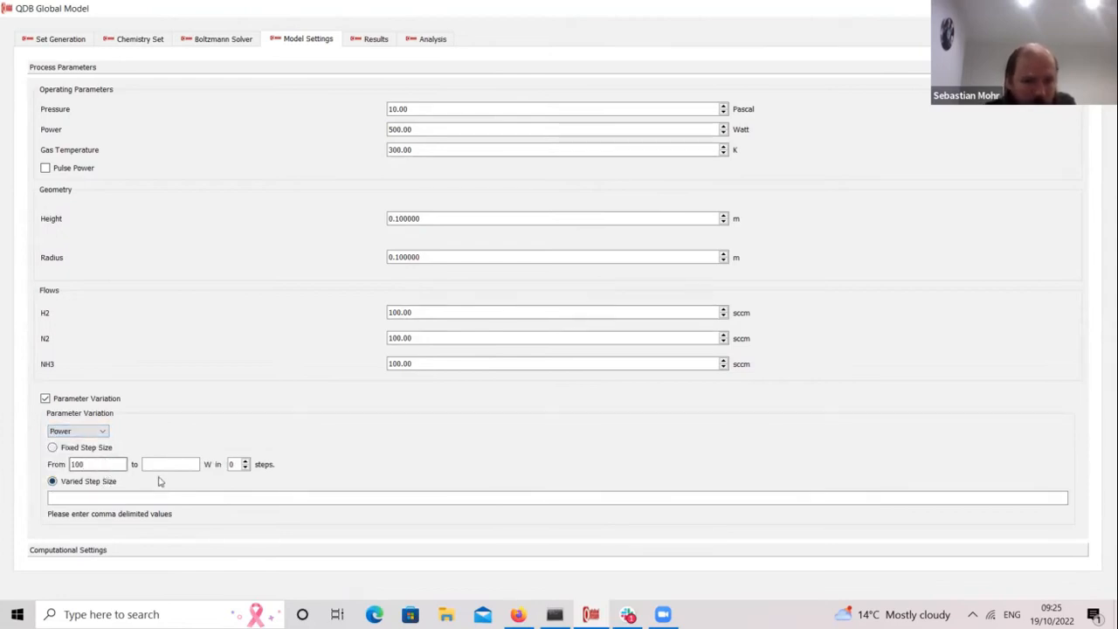
pyautogui.click(179, 464)
pyautogui.write('50')
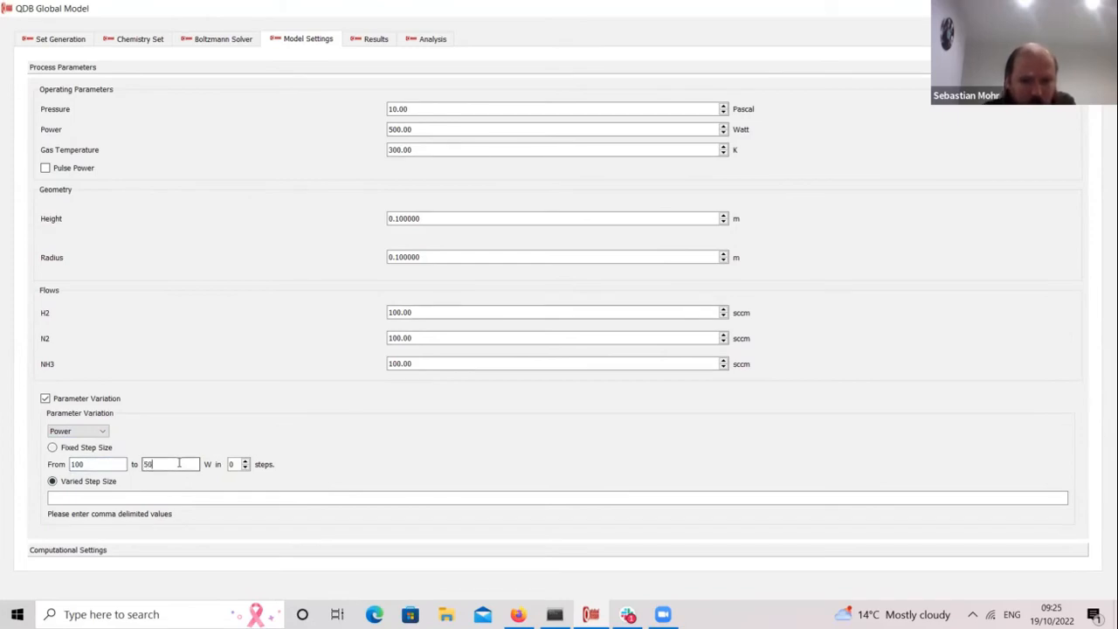
pyautogui.write('0')
pyautogui.click(246, 464)
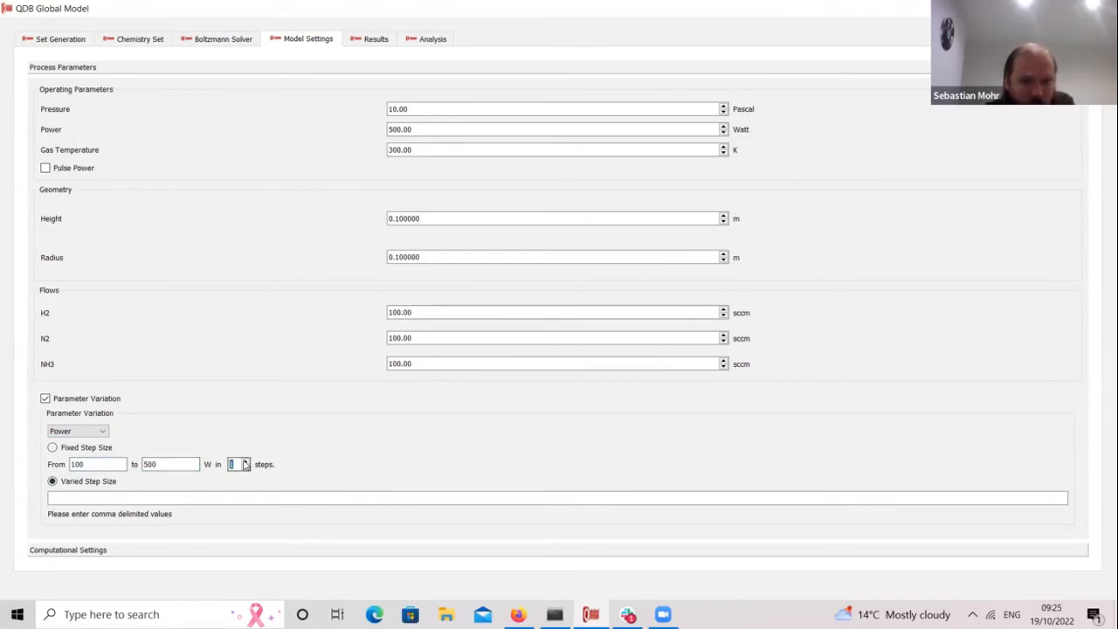
pyautogui.click(73, 452)
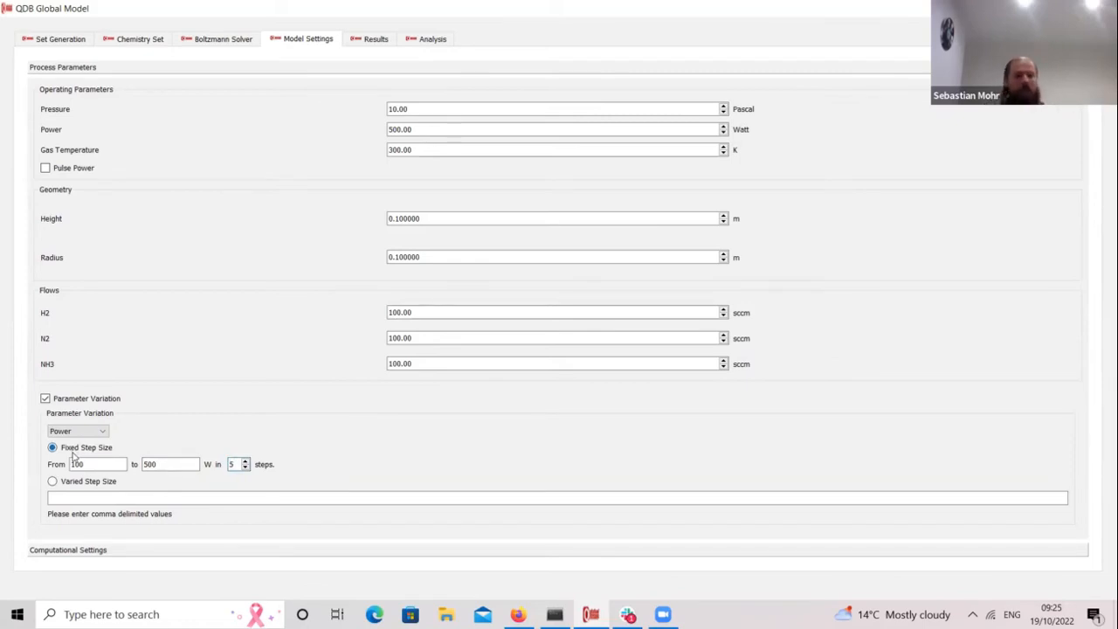
pyautogui.click(113, 550)
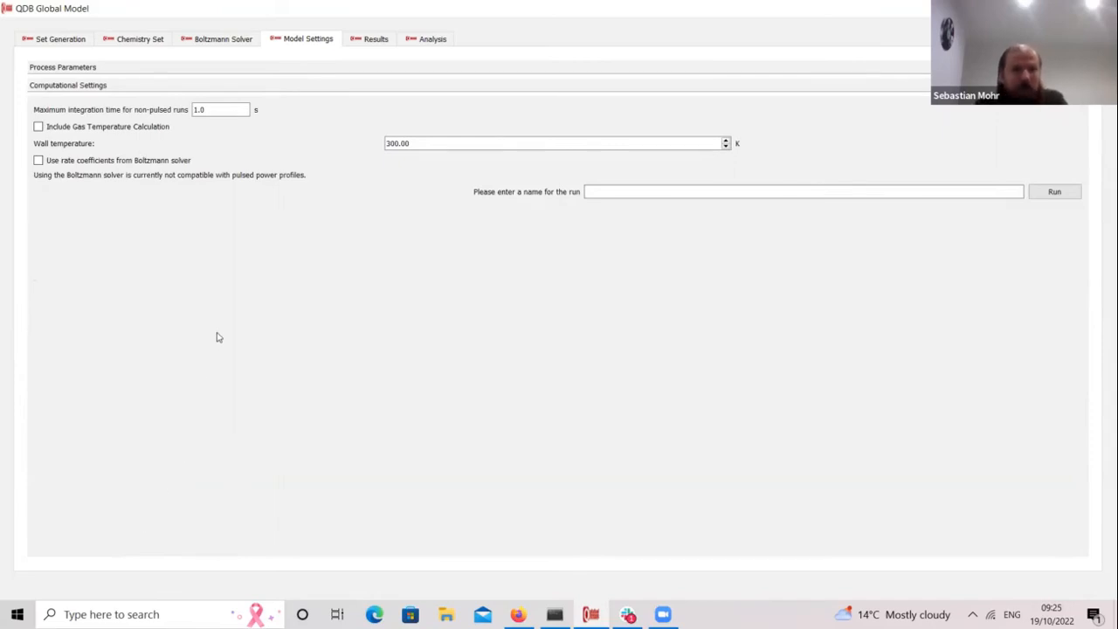
# Step: Use Boltzmann solver rate coefficients, leave gas temperature off, and view the N2H2PowerVarHStick results
pyautogui.moveTo(212, 110); pyautogui.dragTo(193, 110)
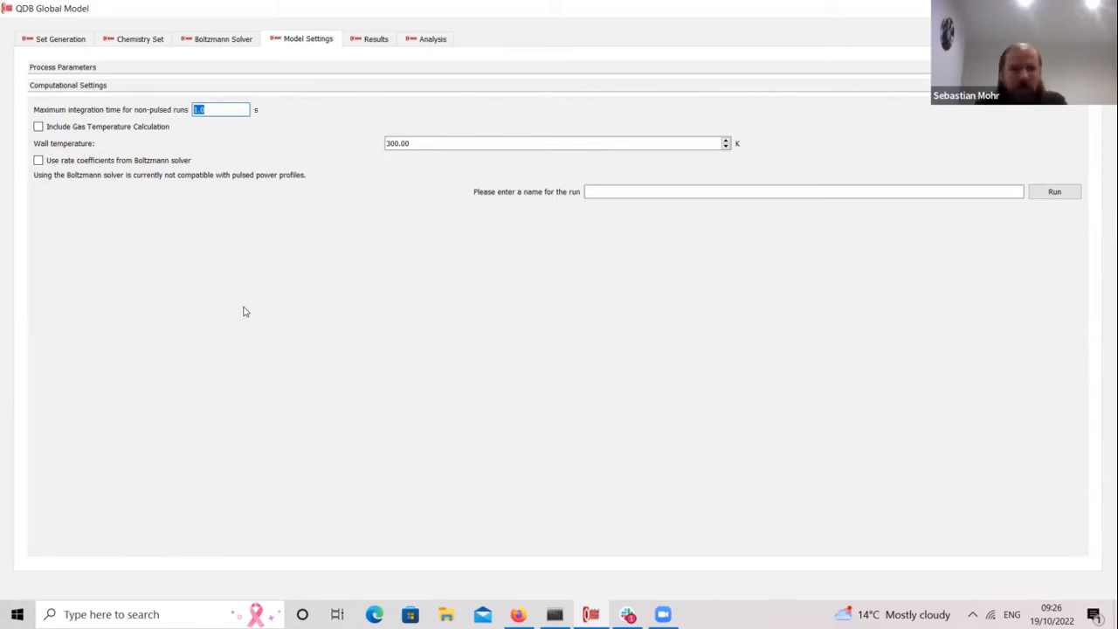
pyautogui.click(102, 130)
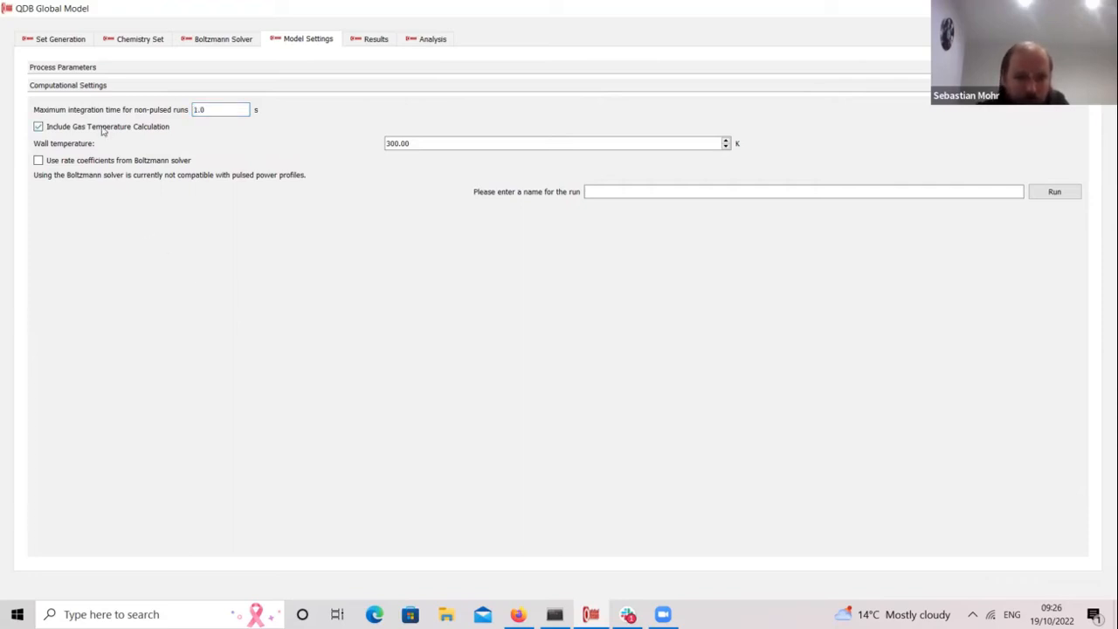
pyautogui.click(146, 130)
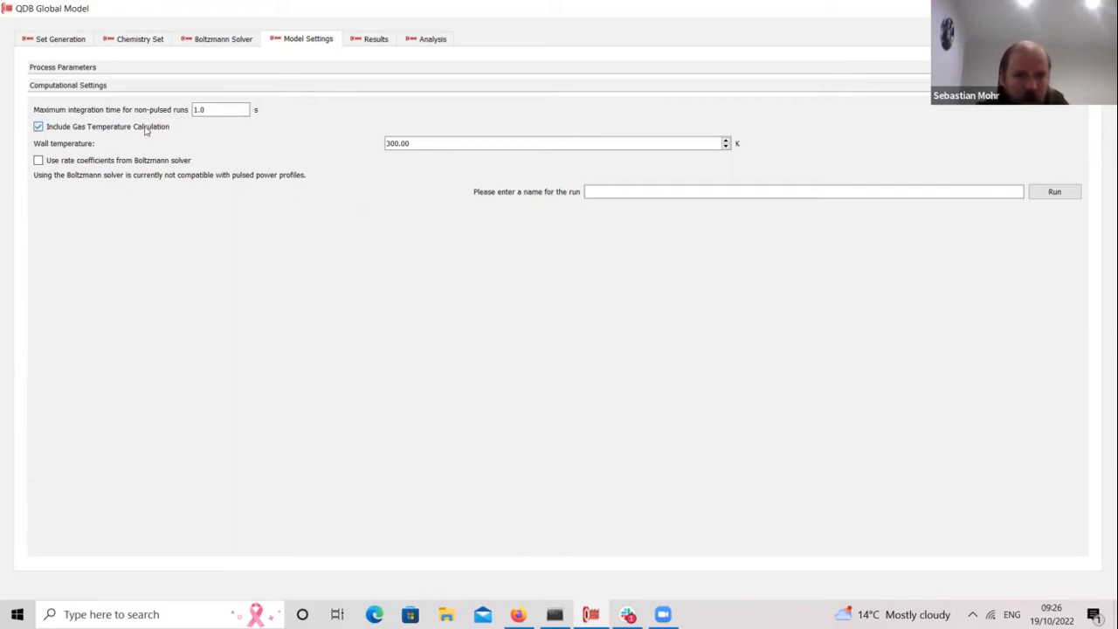
pyautogui.click(91, 162)
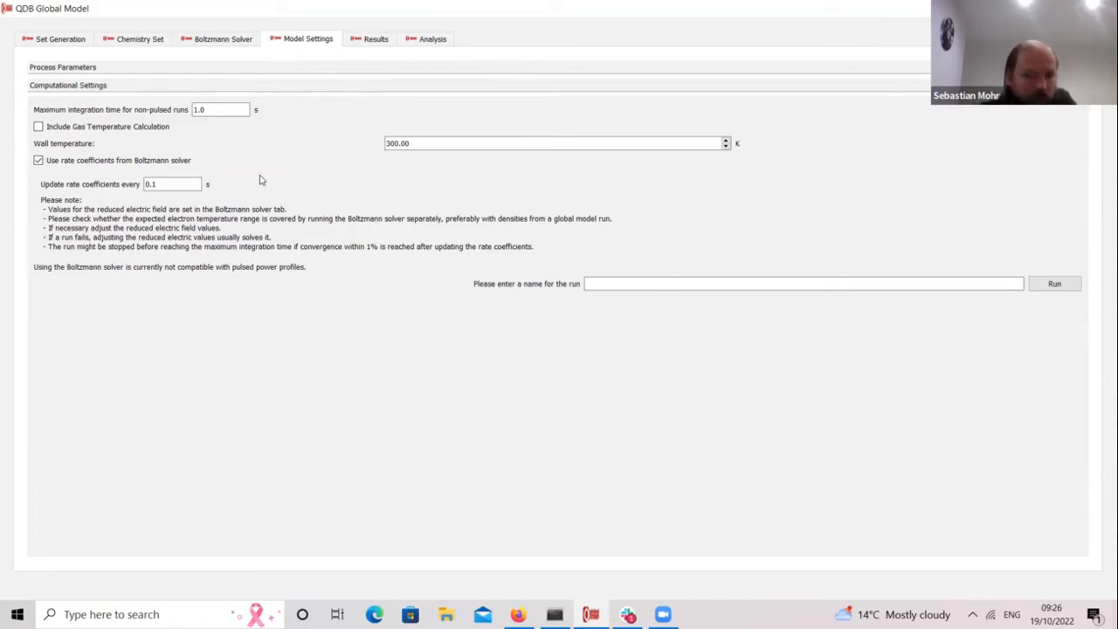
pyautogui.click(229, 42)
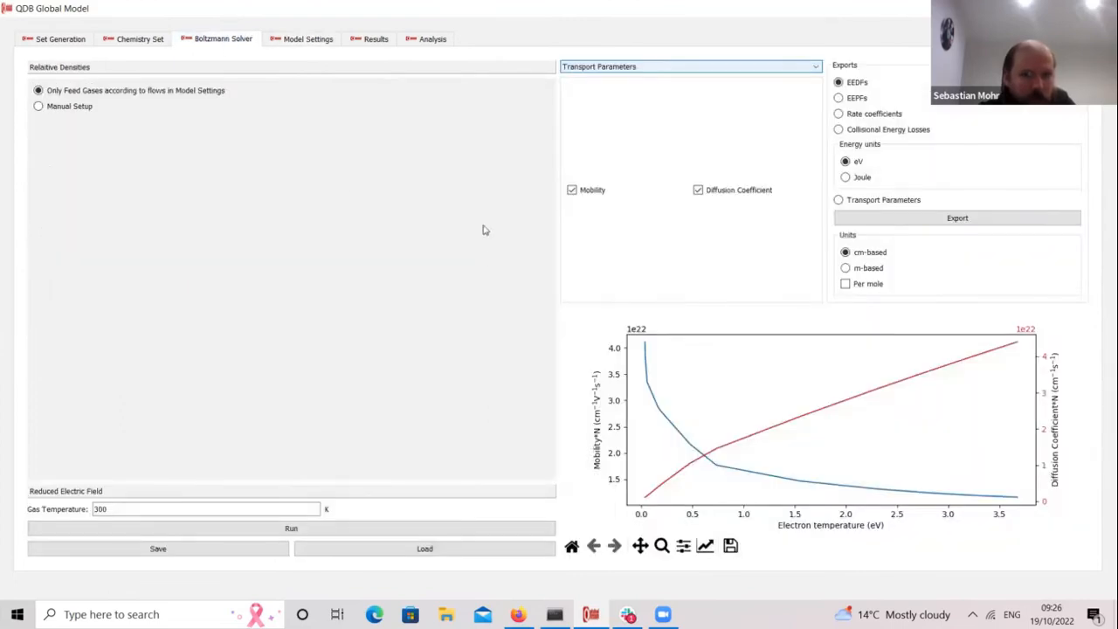
pyautogui.click(292, 41)
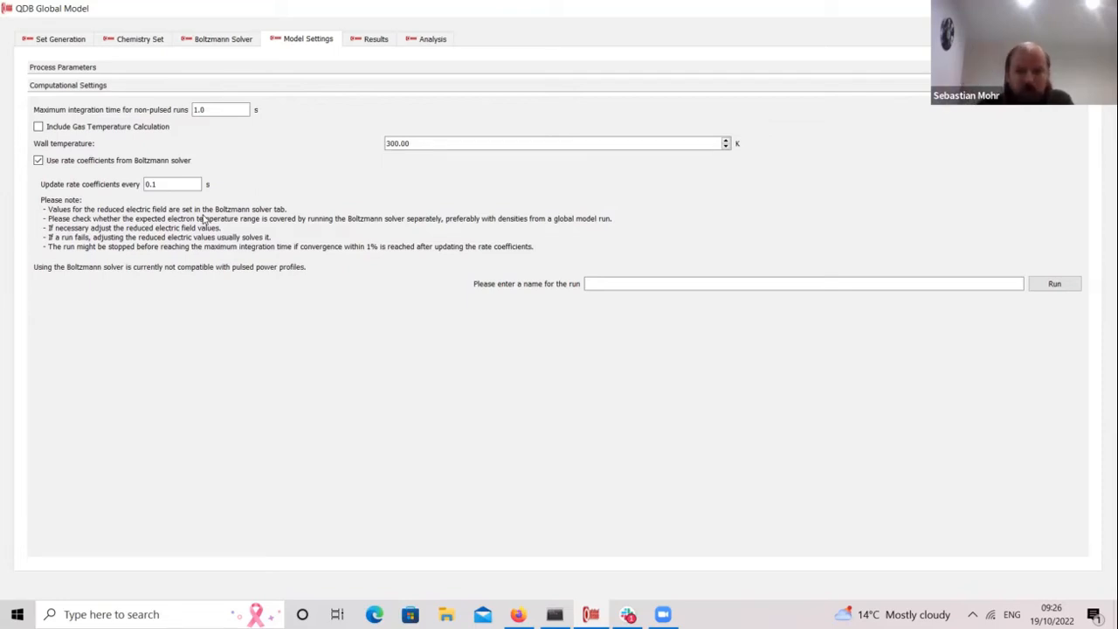
pyautogui.click(370, 37)
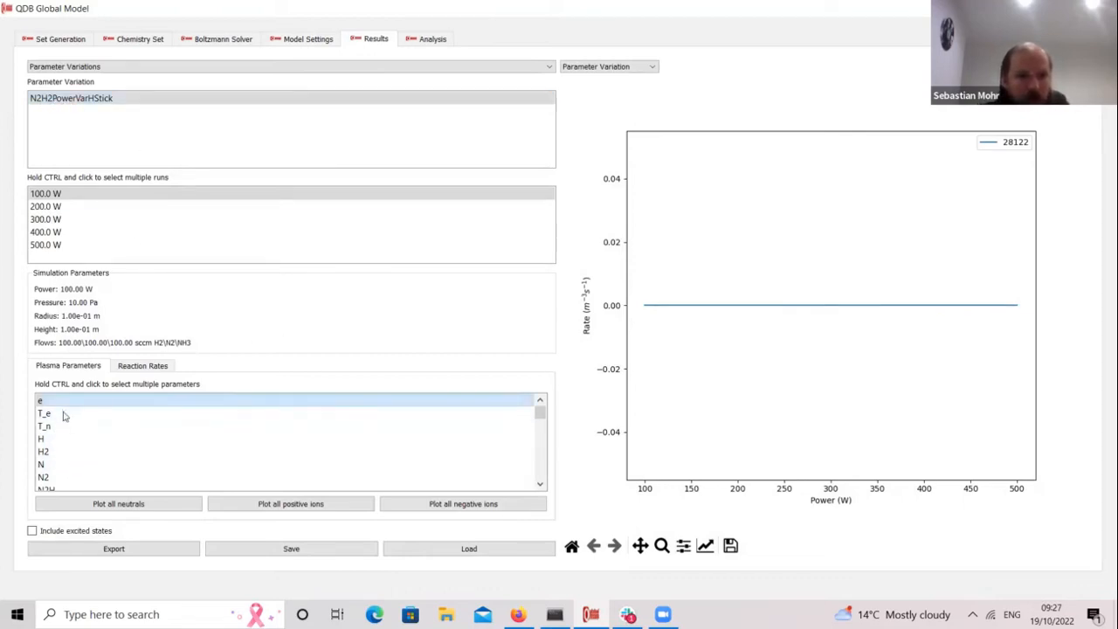
# Step: Plot H, N2, H2, gas temperature, electron temperature and electron density against power
pyautogui.click(63, 440)
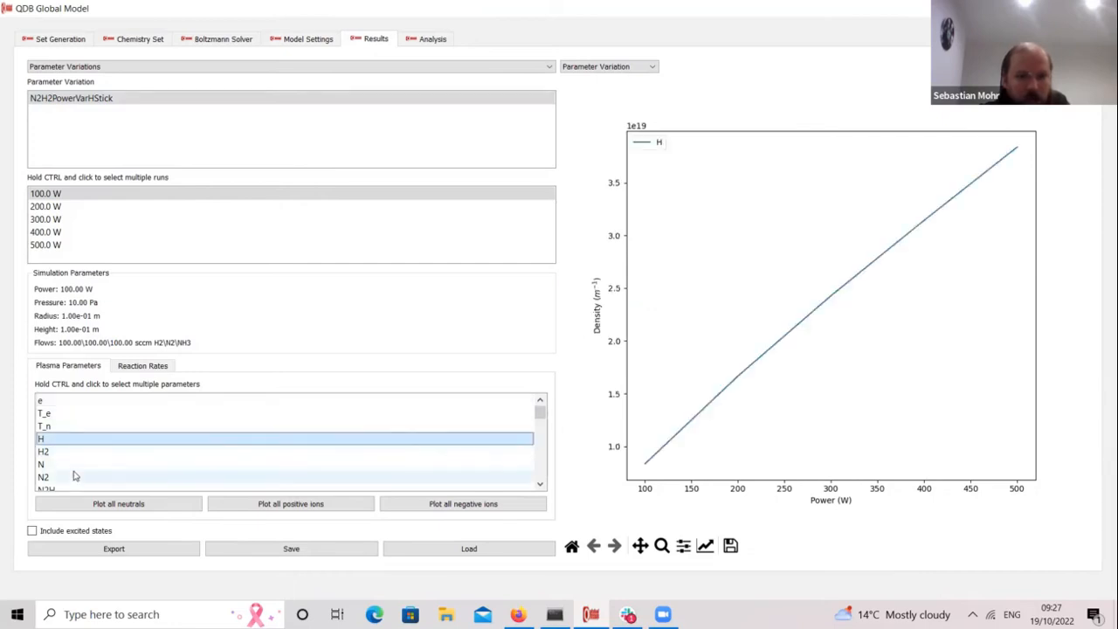
pyautogui.click(75, 476)
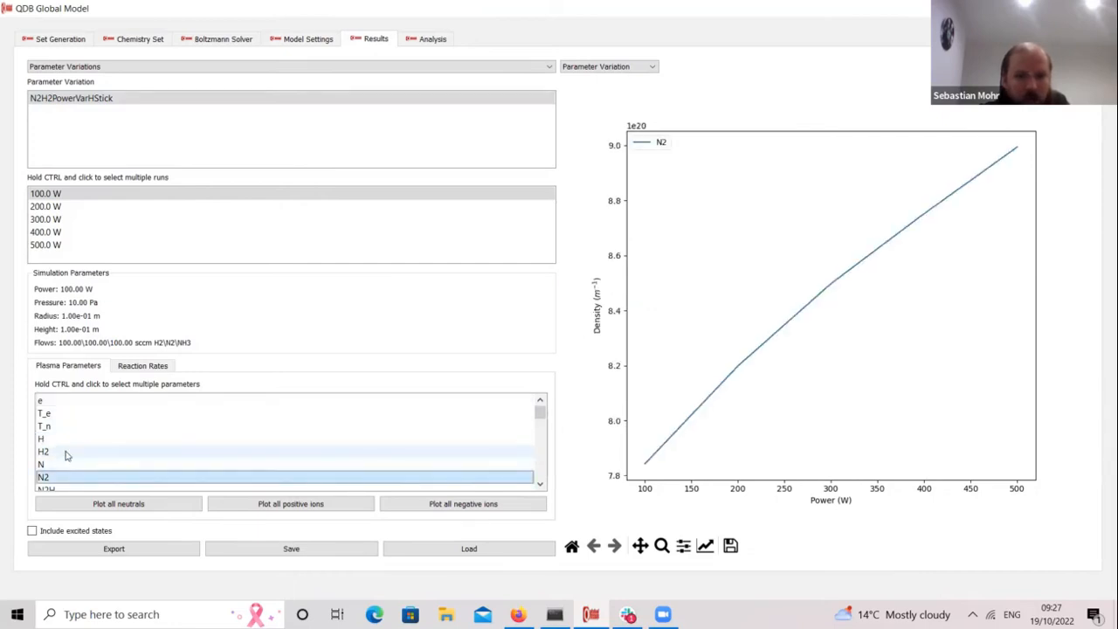
pyautogui.click(67, 454)
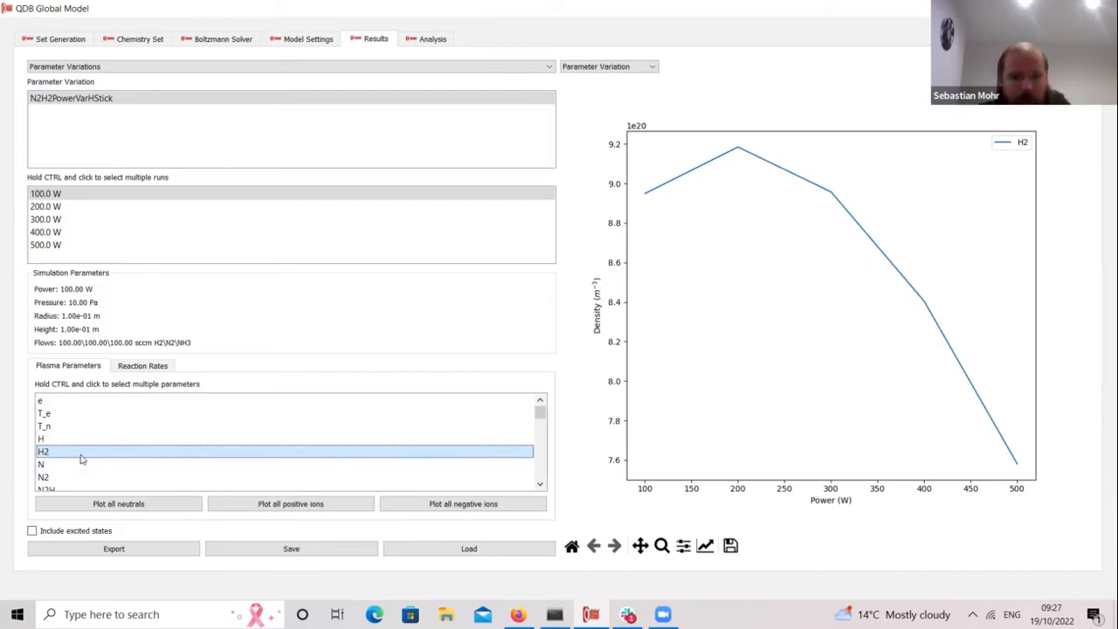
pyautogui.click(69, 439)
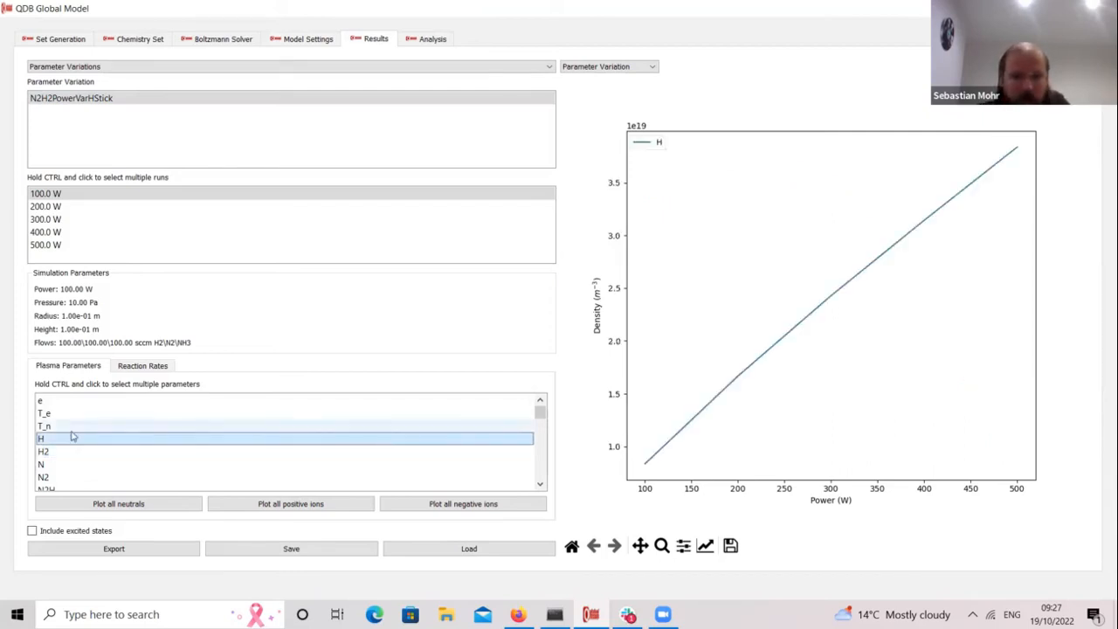
pyautogui.click(75, 426)
pyautogui.click(75, 411)
pyautogui.click(75, 401)
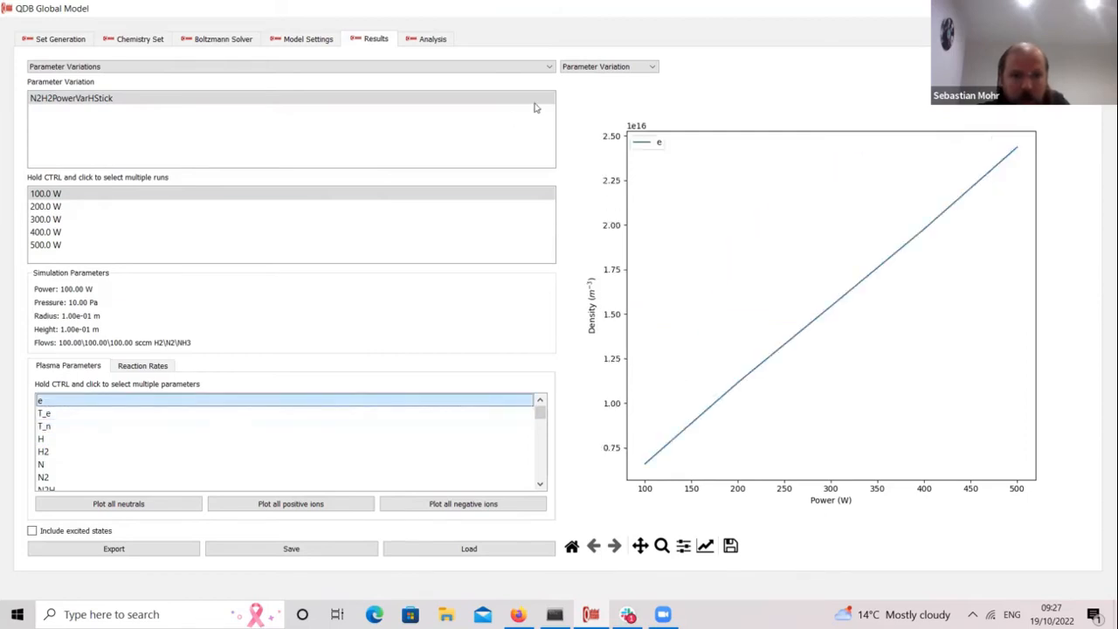
# Step: Plot the rates of reaction 384 and then reaction 382 against power
pyautogui.click(142, 365)
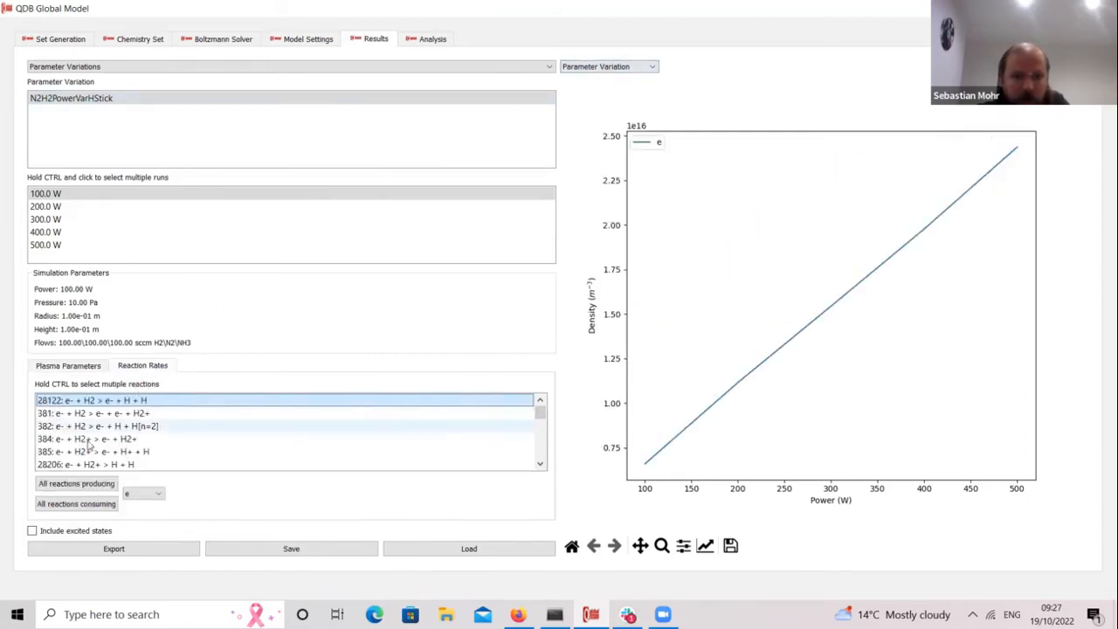
pyautogui.click(88, 443)
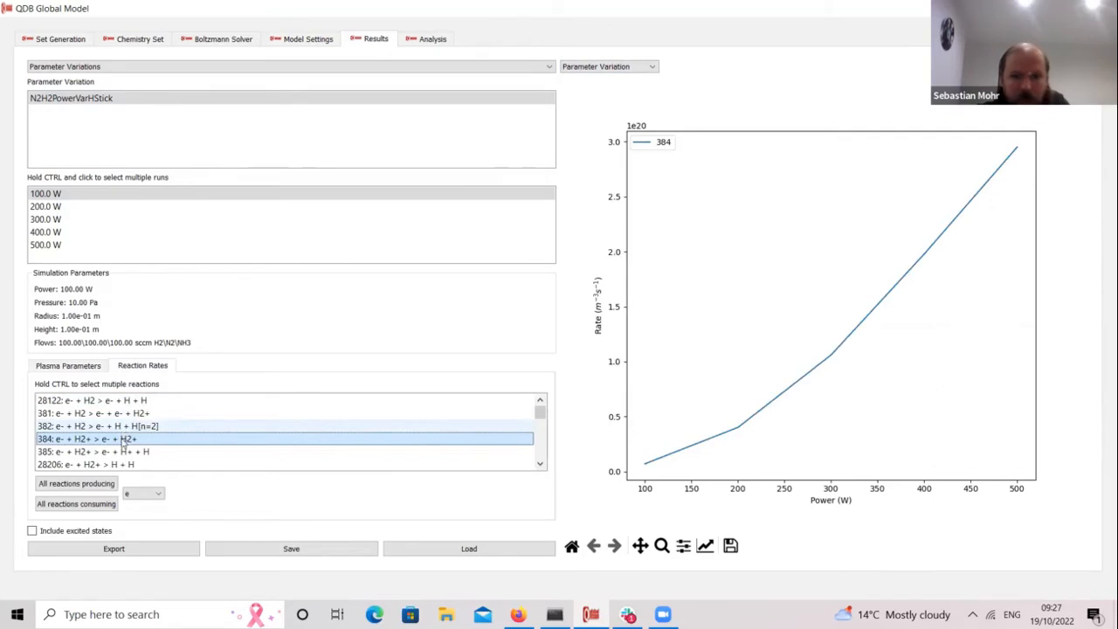
pyautogui.click(125, 427)
pyautogui.click(601, 67)
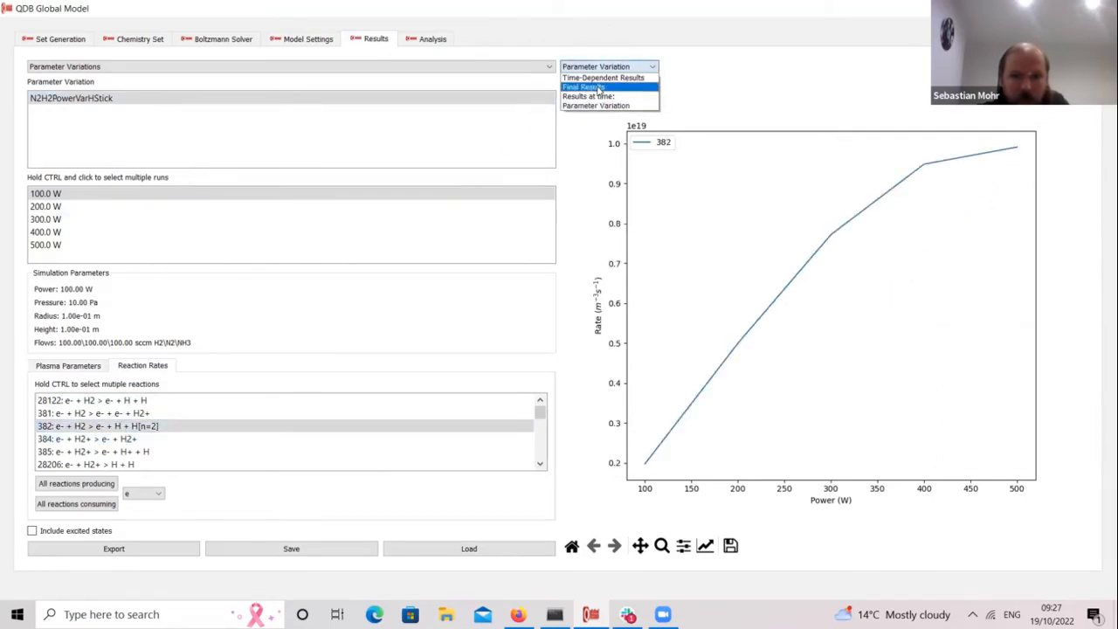
# Step: Chart all neutral densities for the 300.0 W final results, capped at six species
pyautogui.click(256, 157)
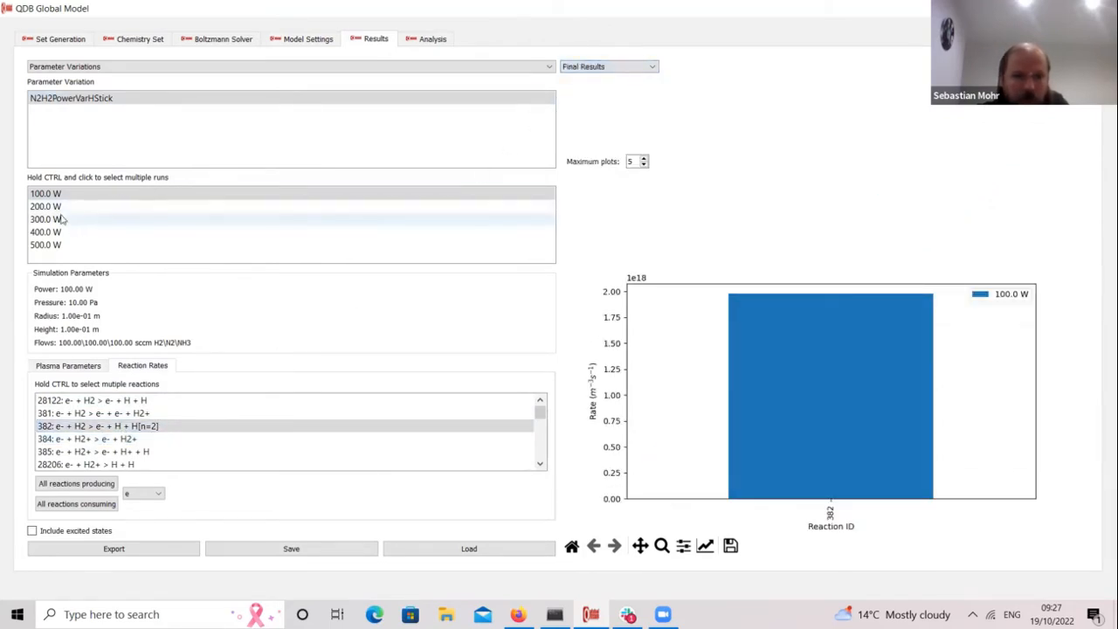
pyautogui.click(63, 219)
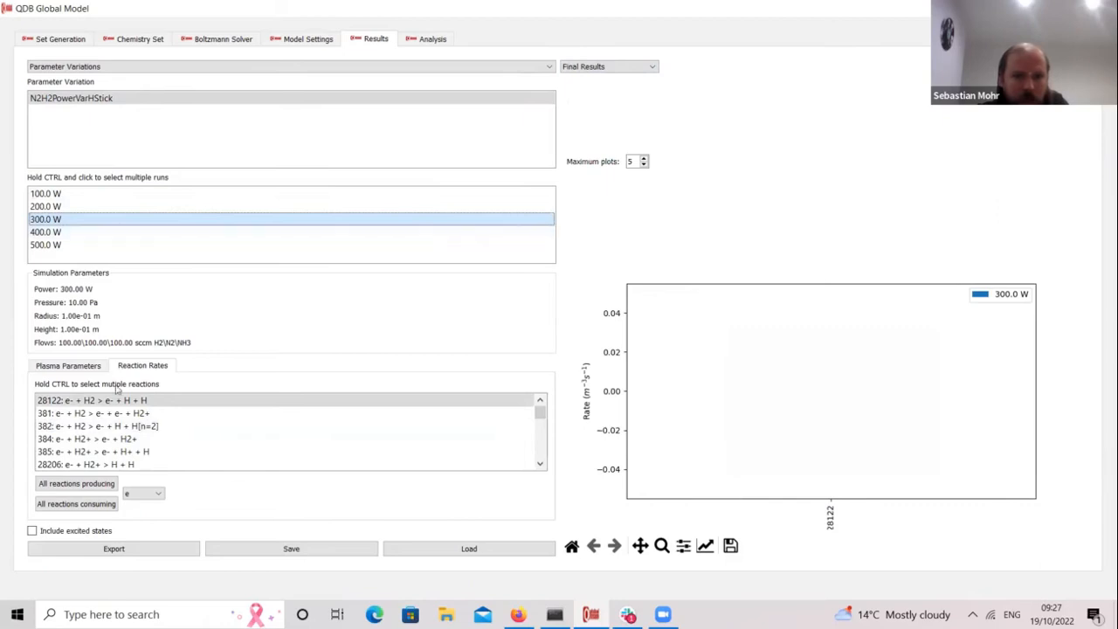
pyautogui.click(89, 368)
pyautogui.click(138, 504)
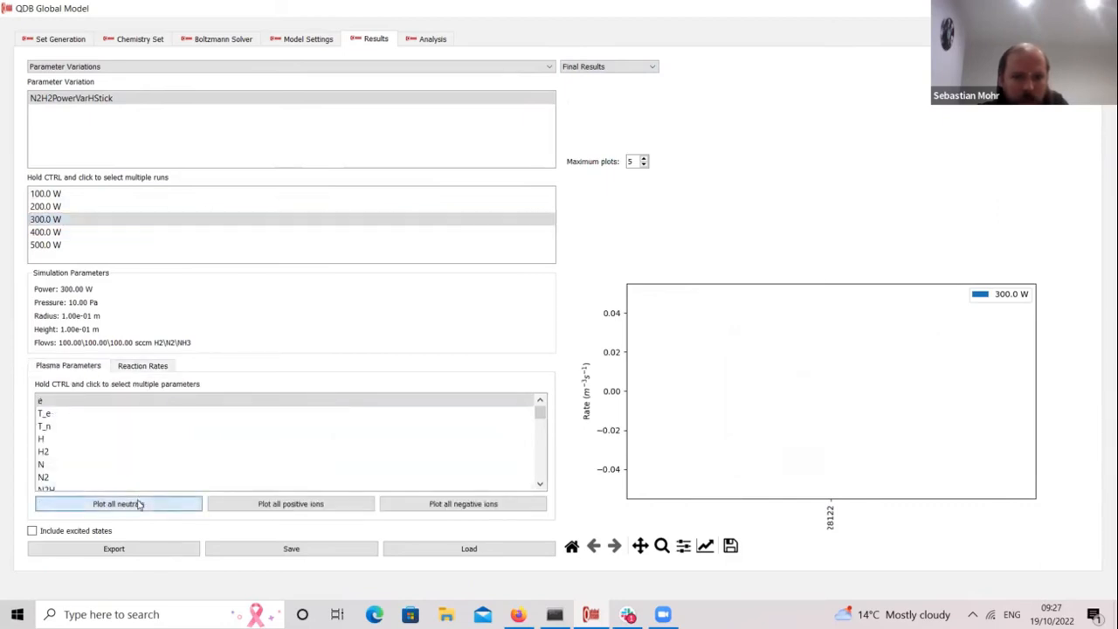
pyautogui.click(645, 159)
pyautogui.click(644, 159)
pyautogui.click(644, 159)
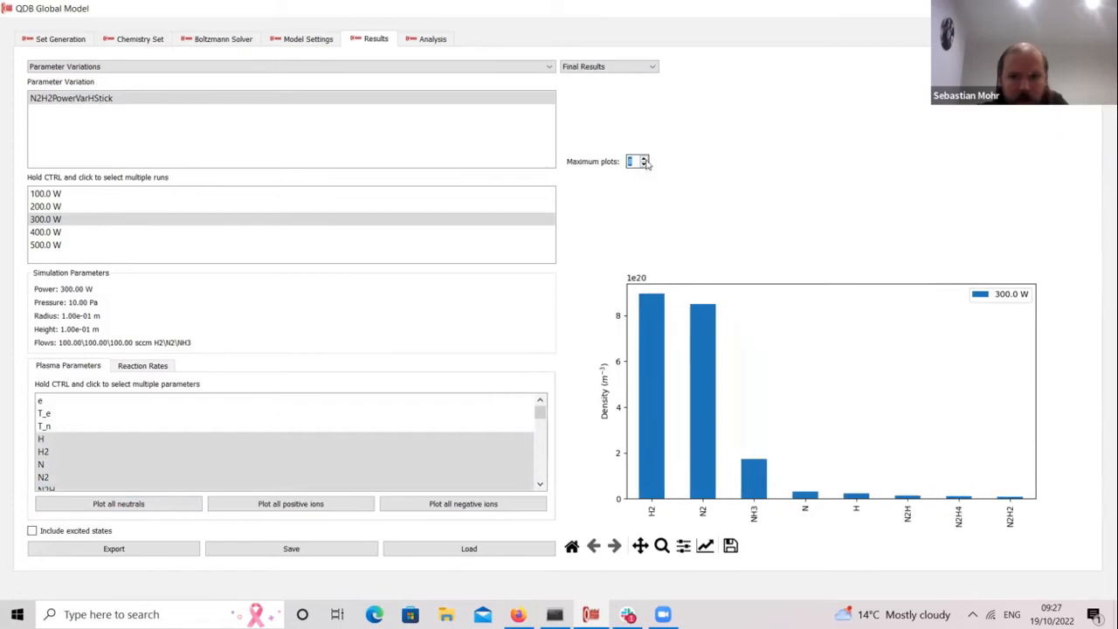
pyautogui.click(646, 166)
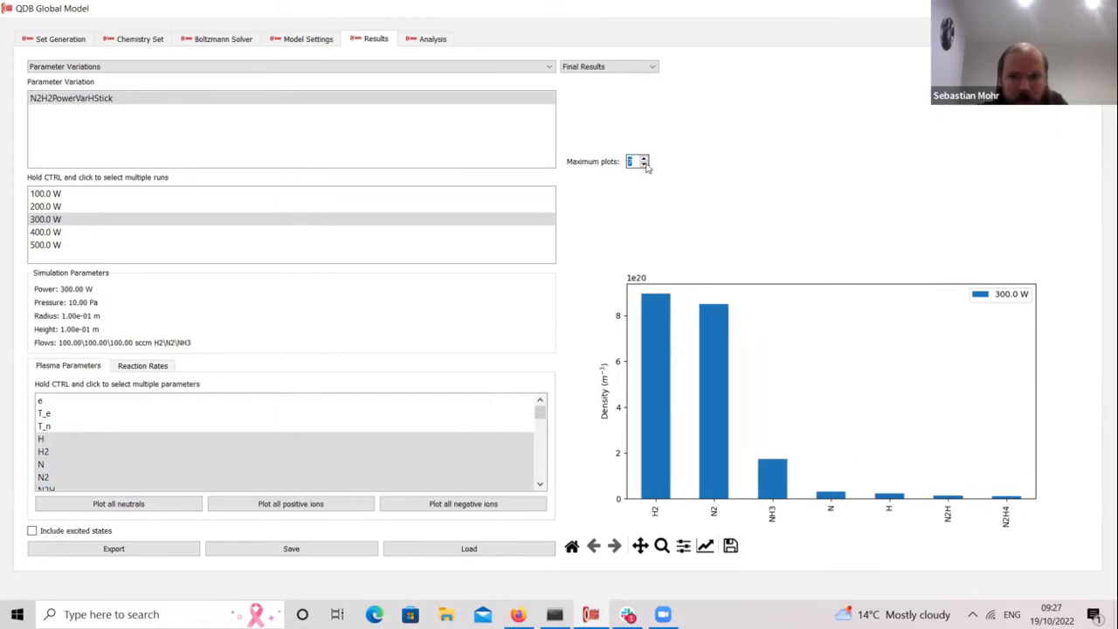
pyautogui.click(646, 165)
# Step: In Reaction Rates, browse the species list down to NH
pyautogui.click(160, 365)
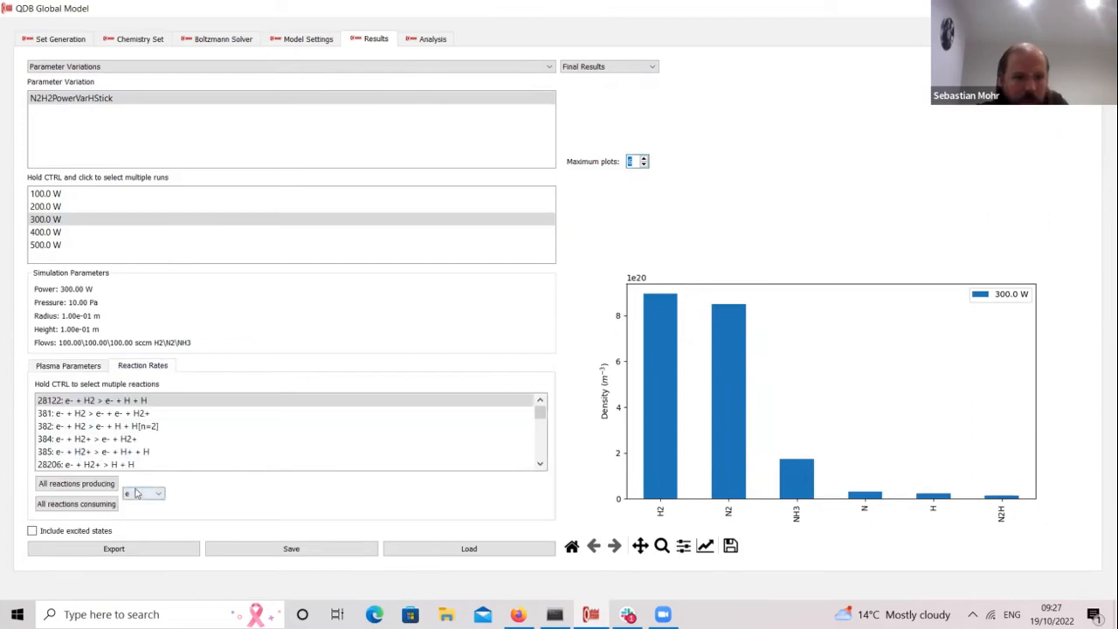
pyautogui.click(136, 494)
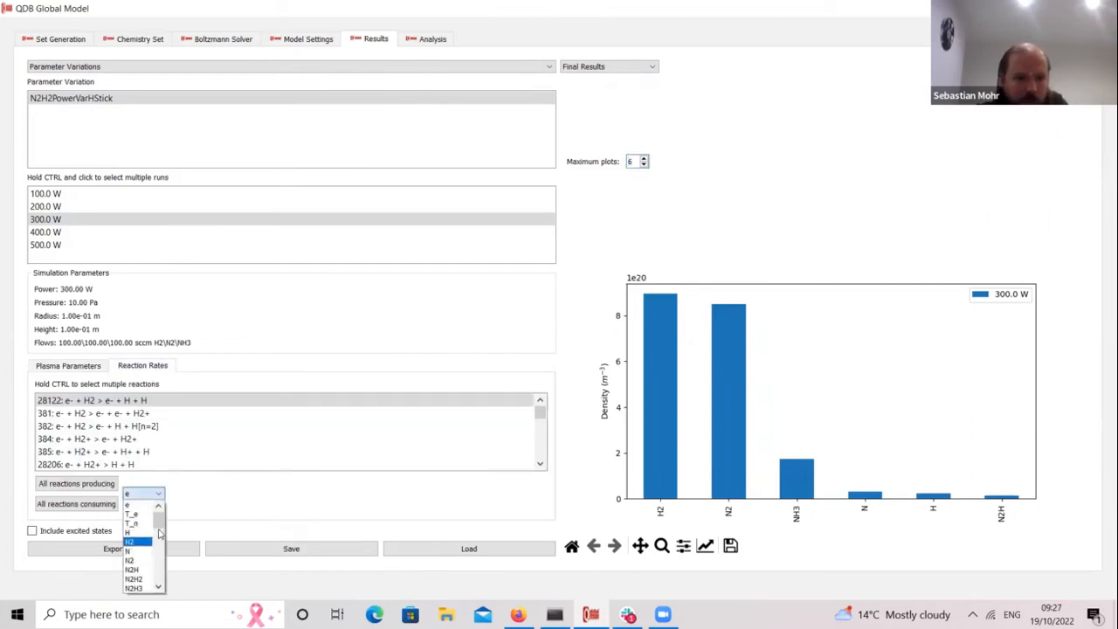
pyautogui.click(160, 533)
pyautogui.click(158, 495)
pyautogui.moveTo(158, 522); pyautogui.dragTo(165, 546)
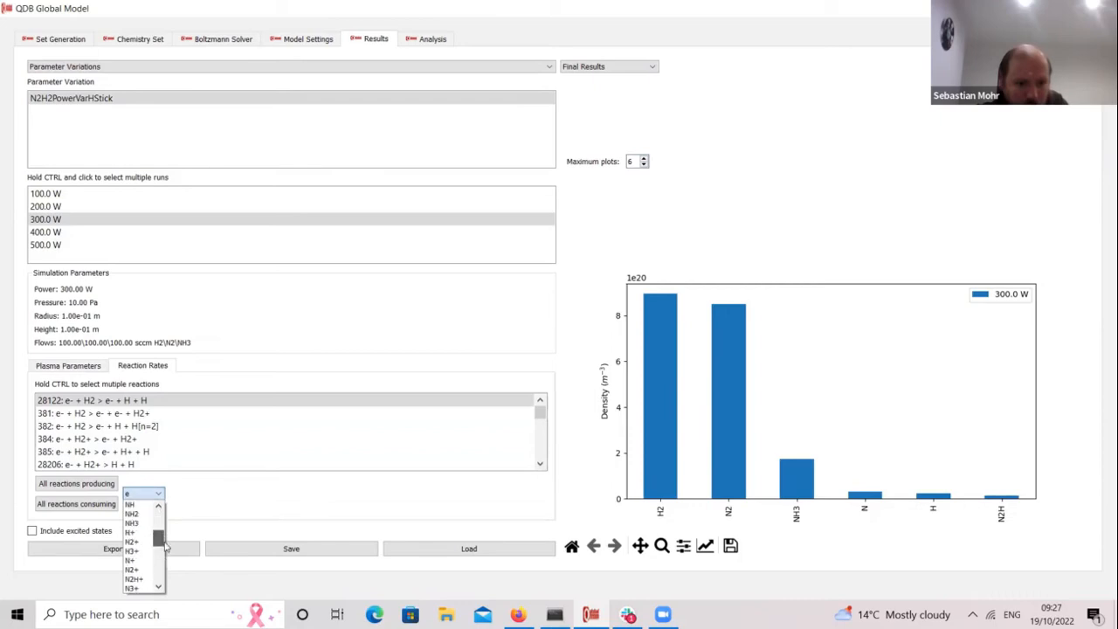
# Step: Plot the top five reactions producing NH
pyautogui.click(132, 513)
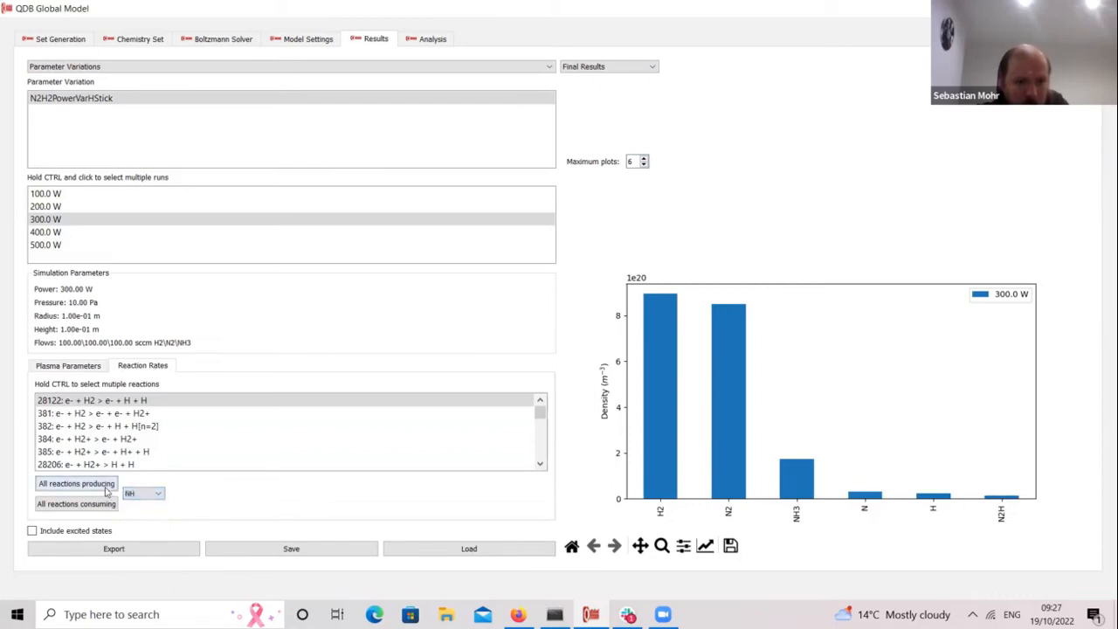
pyautogui.click(105, 491)
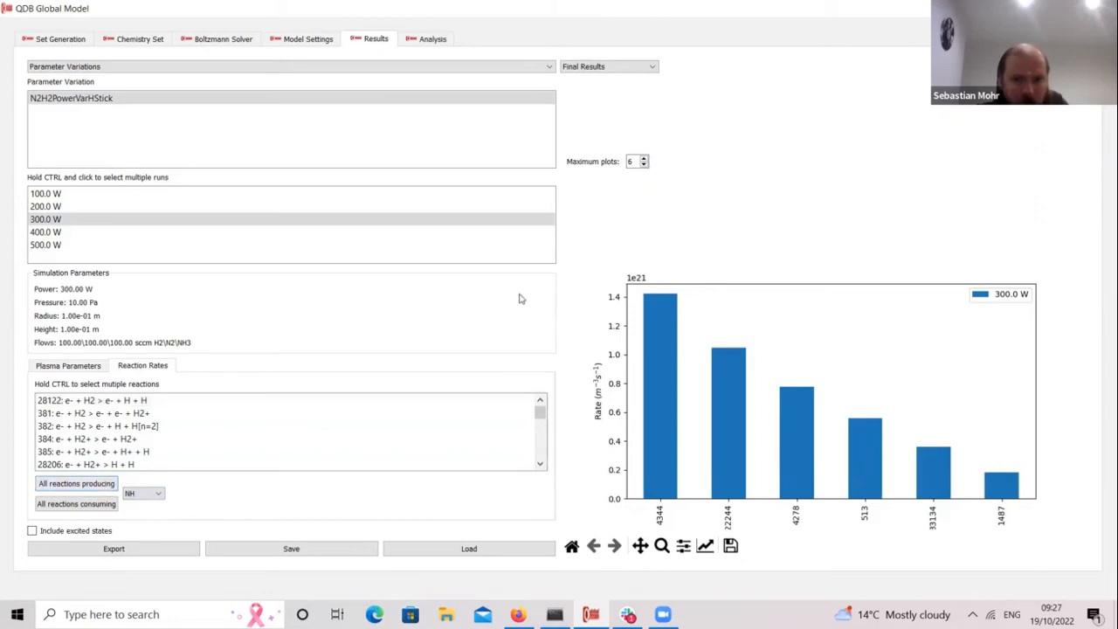
pyautogui.click(644, 170)
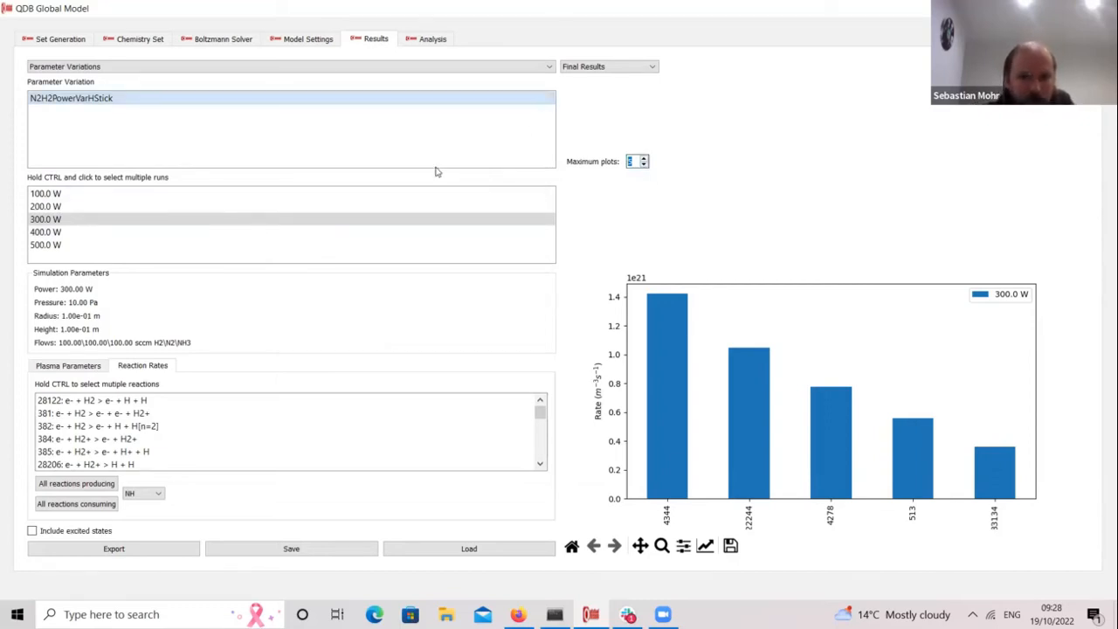
# Step: Plot all neutral species densities, expanding the chart to 11 species
pyautogui.click(81, 368)
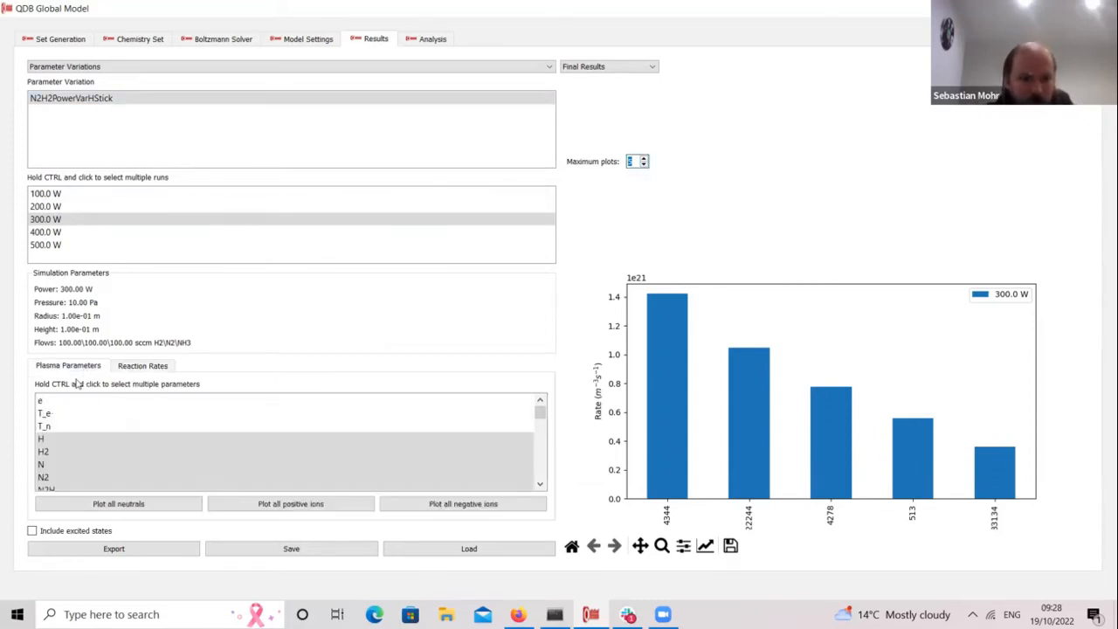
pyautogui.click(106, 507)
pyautogui.click(644, 159)
pyautogui.click(644, 159)
pyautogui.click(644, 159)
pyautogui.click(644, 159)
pyautogui.click(643, 159)
pyautogui.click(644, 159)
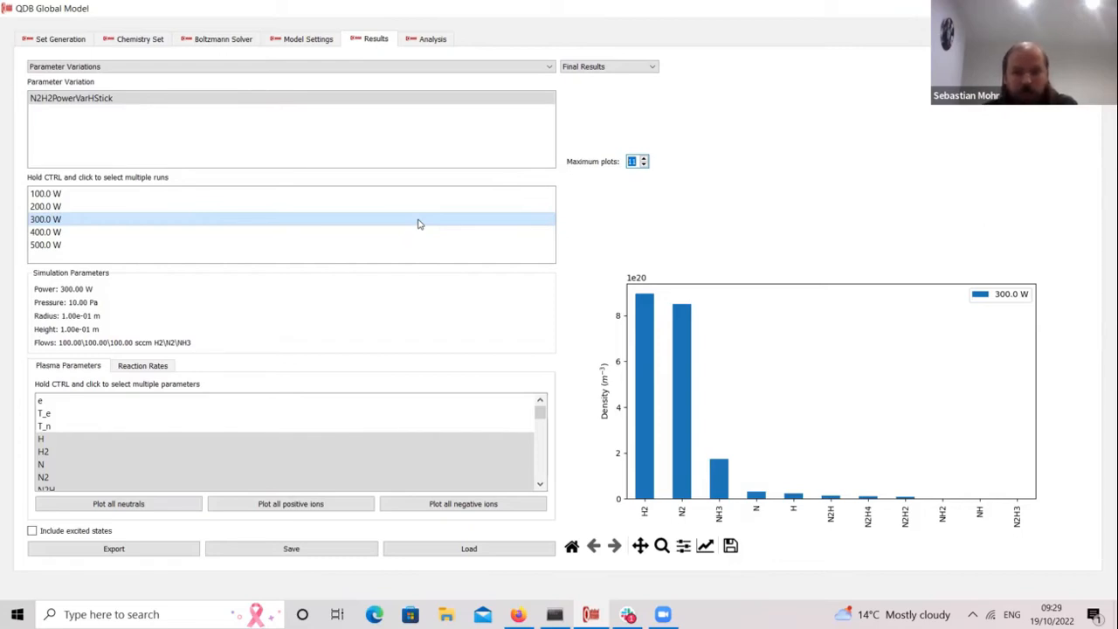
# Step: Rank species for target NH using final results plus greatest relative gradient times
pyautogui.click(422, 41)
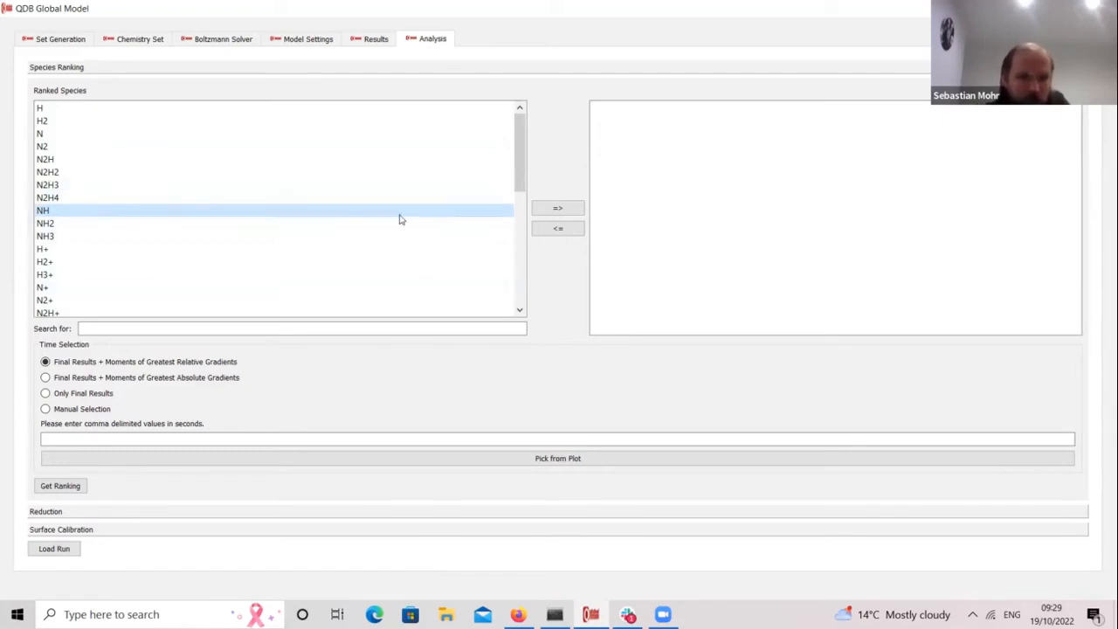
pyautogui.click(545, 211)
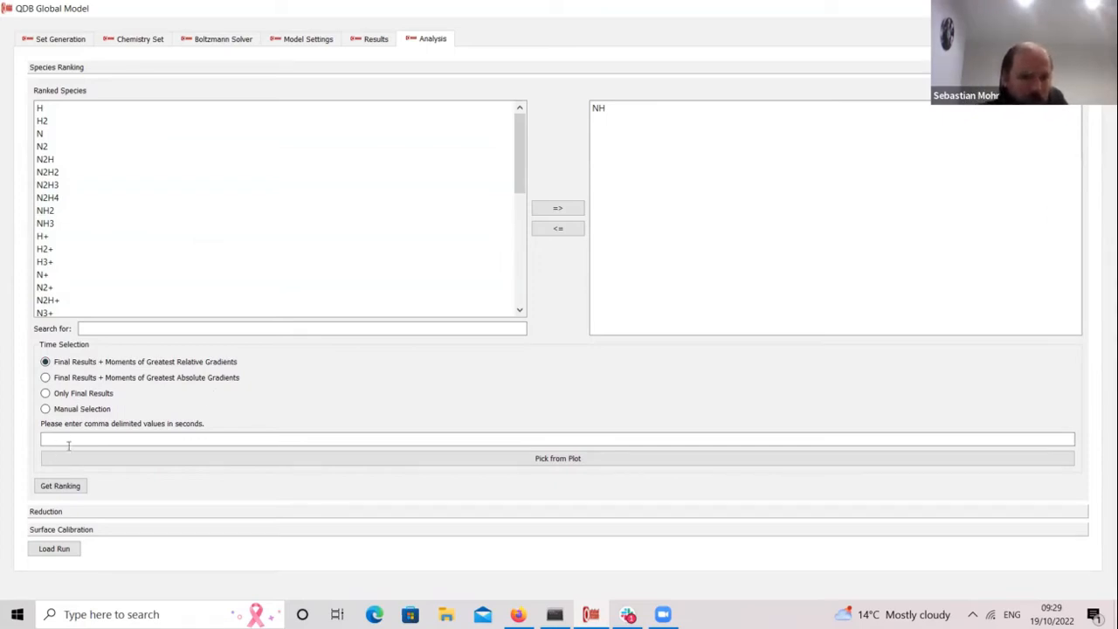
pyautogui.click(323, 462)
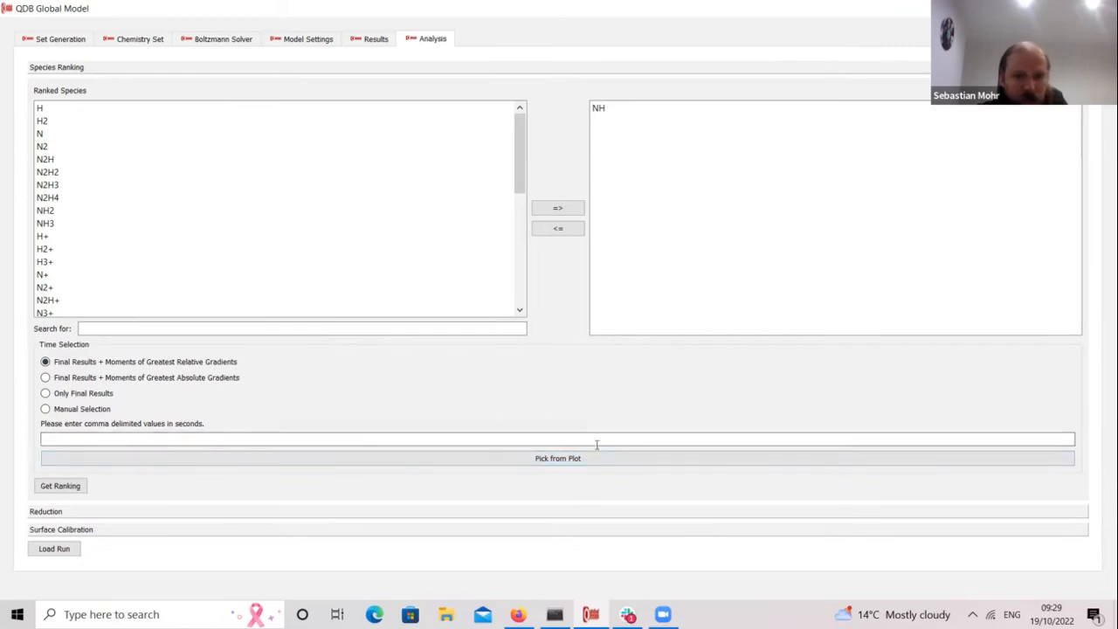
pyautogui.click(93, 411)
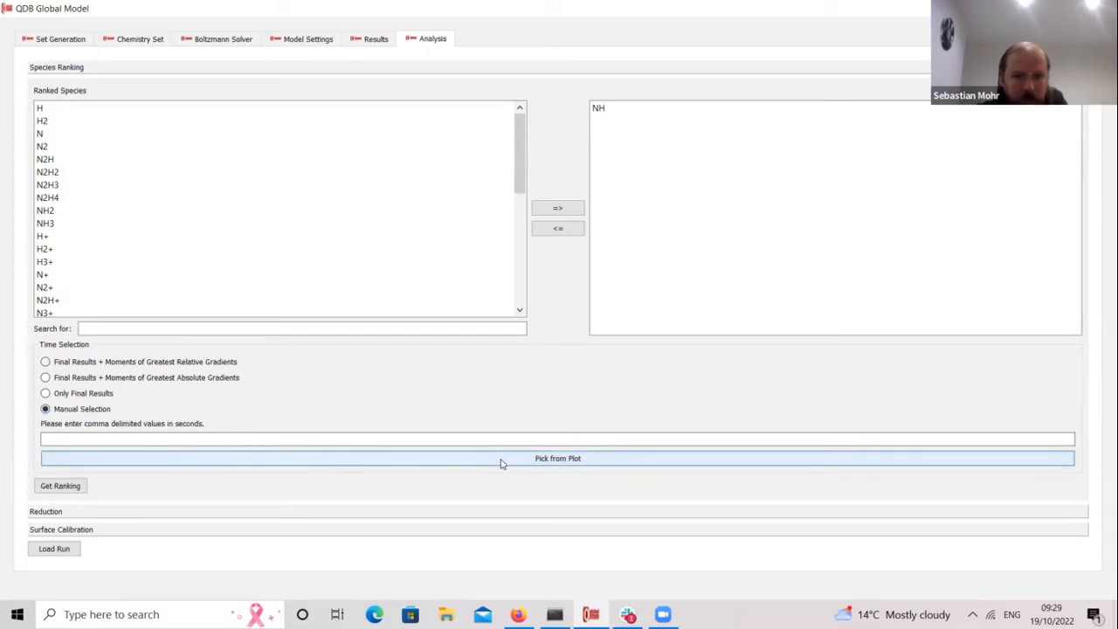
pyautogui.click(204, 365)
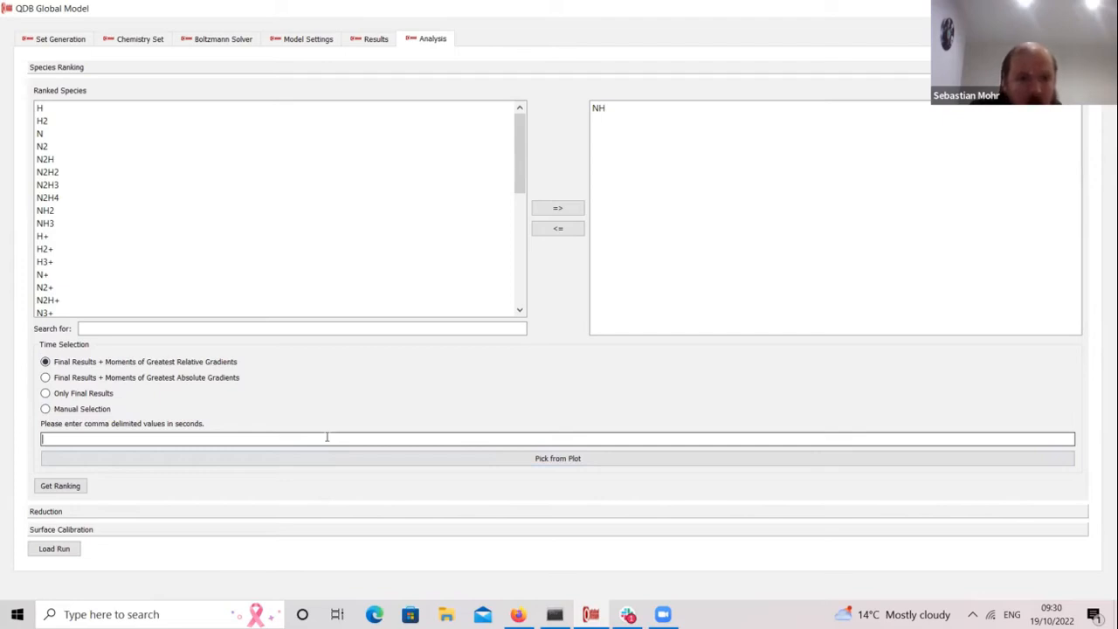
pyautogui.click(74, 489)
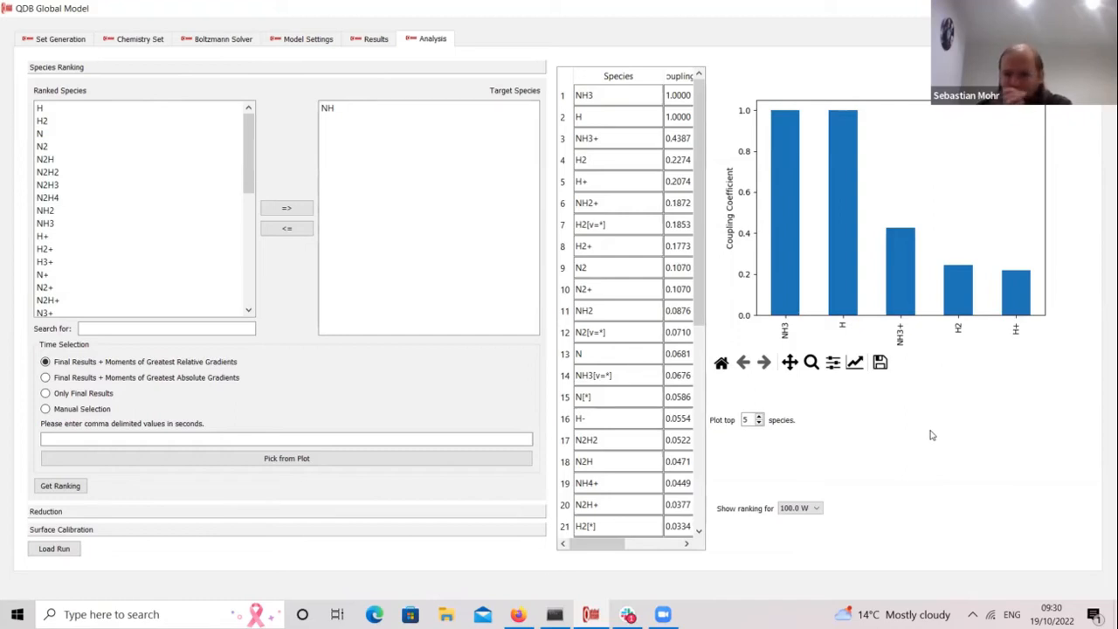
# Step: Scroll the NH species coupling table down to rows 18–38
pyautogui.moveTo(700, 195); pyautogui.dragTo(724, 452)
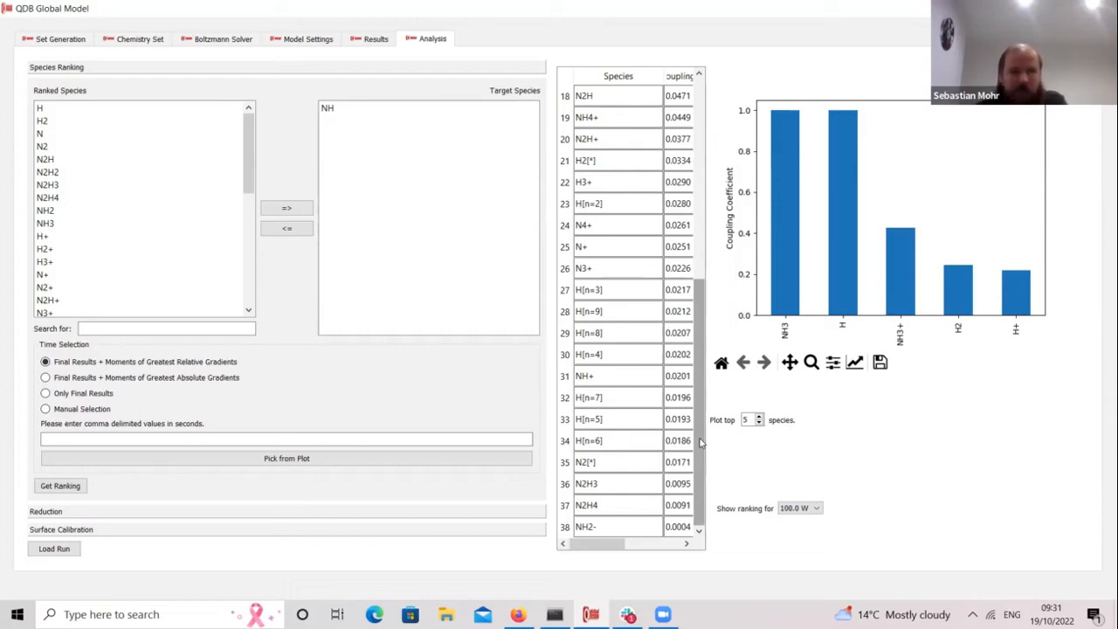
# Step: Add NH, NH2 and NH3 as target species for the chemistry set reduction
pyautogui.click(75, 513)
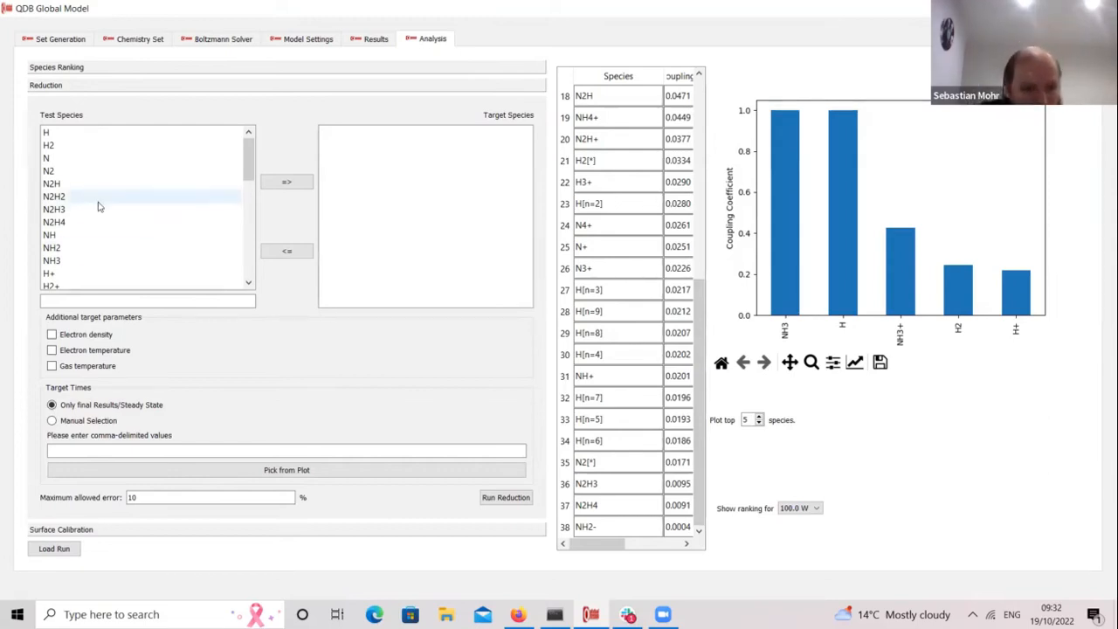
pyautogui.click(154, 231)
pyautogui.click(286, 181)
pyautogui.click(118, 235)
pyautogui.click(287, 182)
pyautogui.click(166, 231)
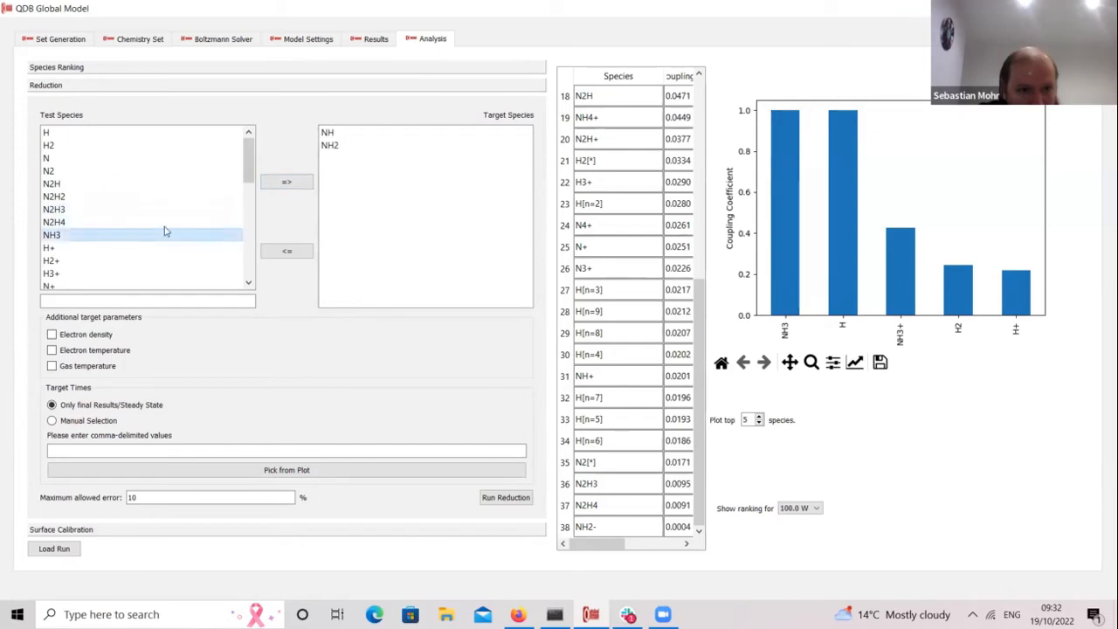
pyautogui.click(287, 181)
# Step: Include electron density and temperature, keep 10% maximum allowed error, and run the reduction
pyautogui.click(51, 335)
pyautogui.click(51, 350)
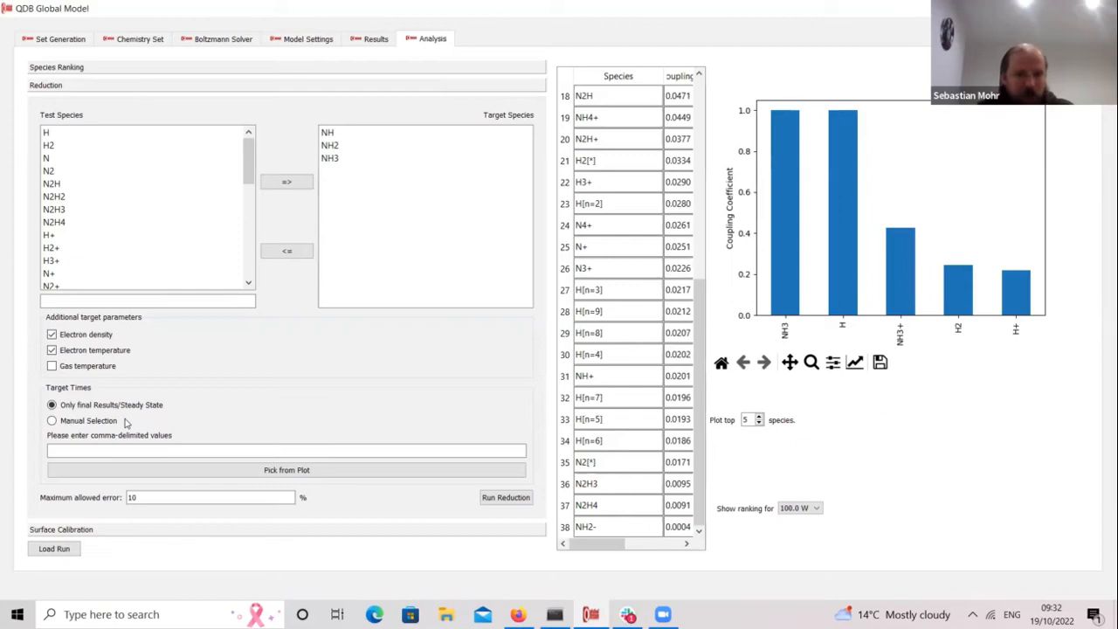
pyautogui.click(154, 499)
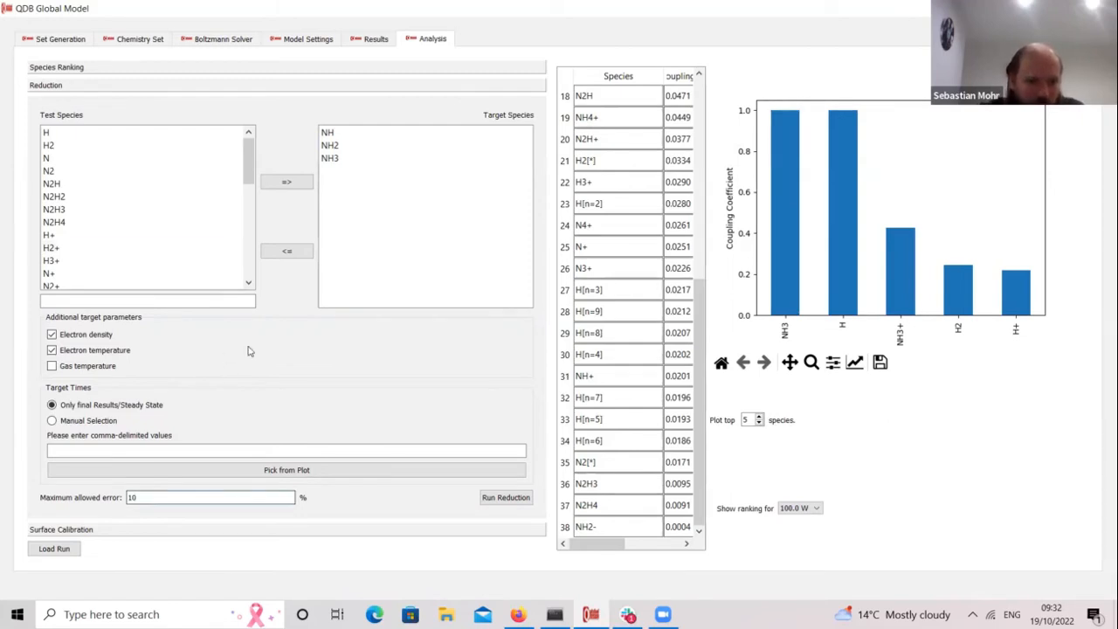
pyautogui.click(495, 500)
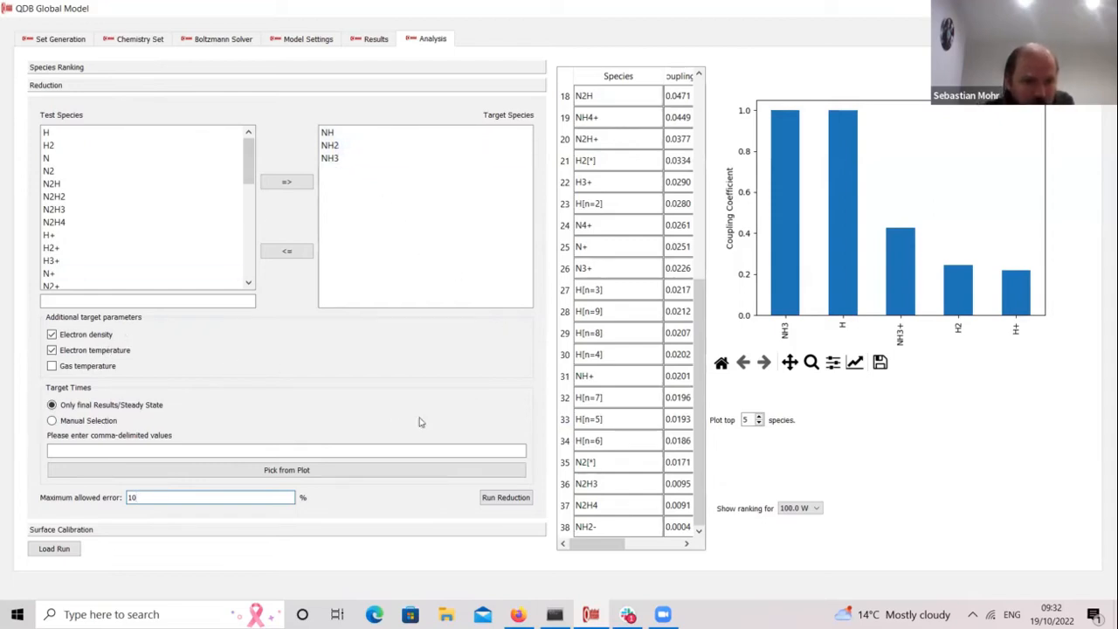
# Step: Present the Workshop Slides deck full screen in Firefox and advance one slide
pyautogui.moveTo(518, 614)
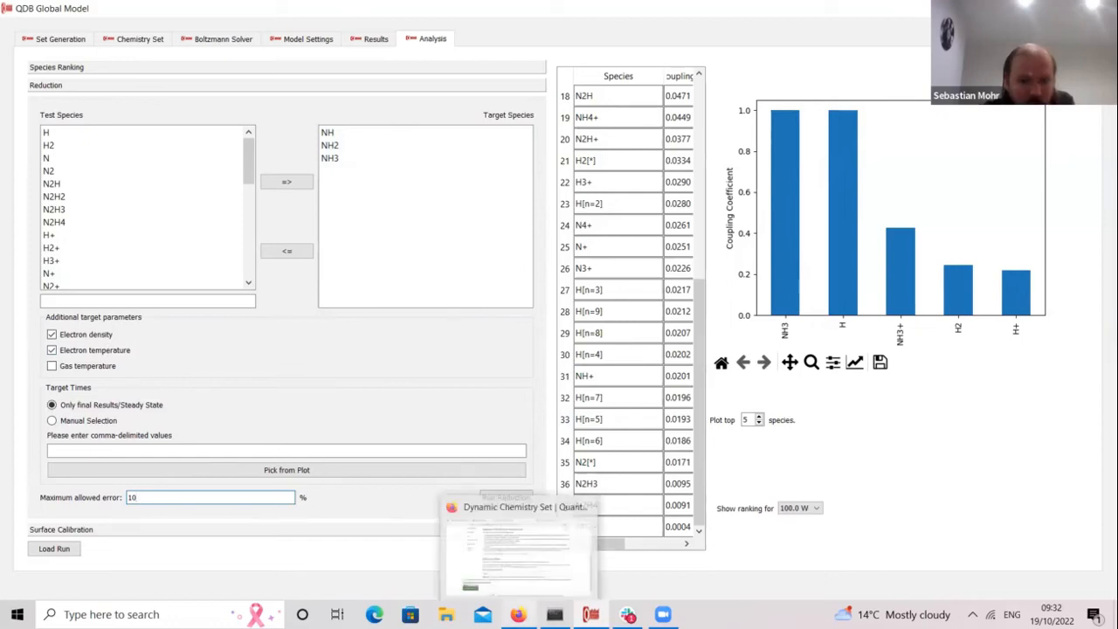
pyautogui.click(503, 543)
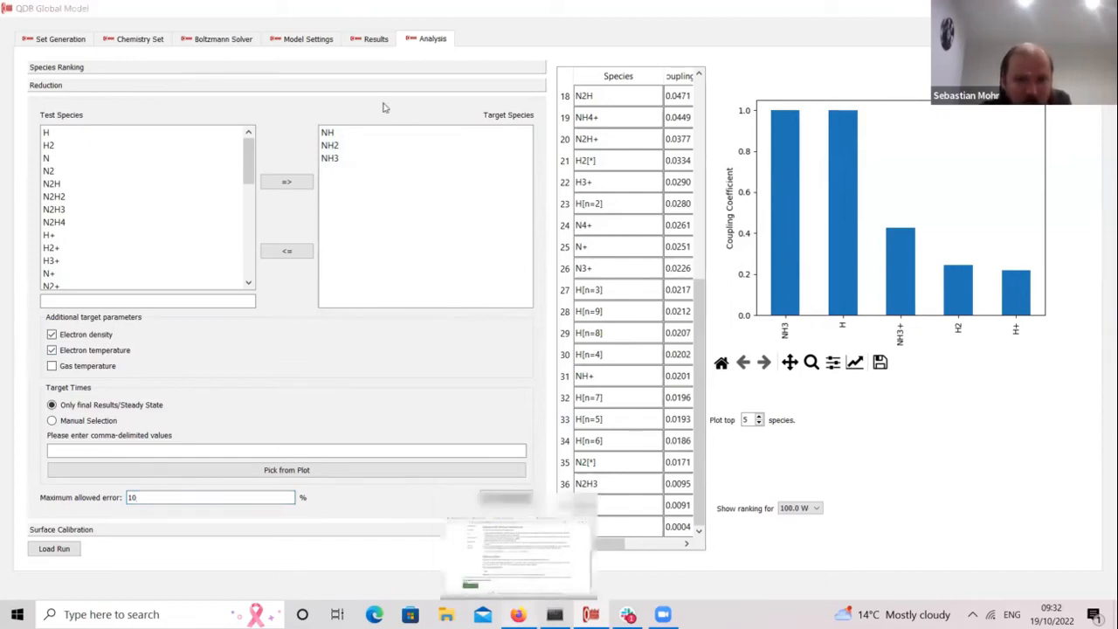
pyautogui.click(424, 18)
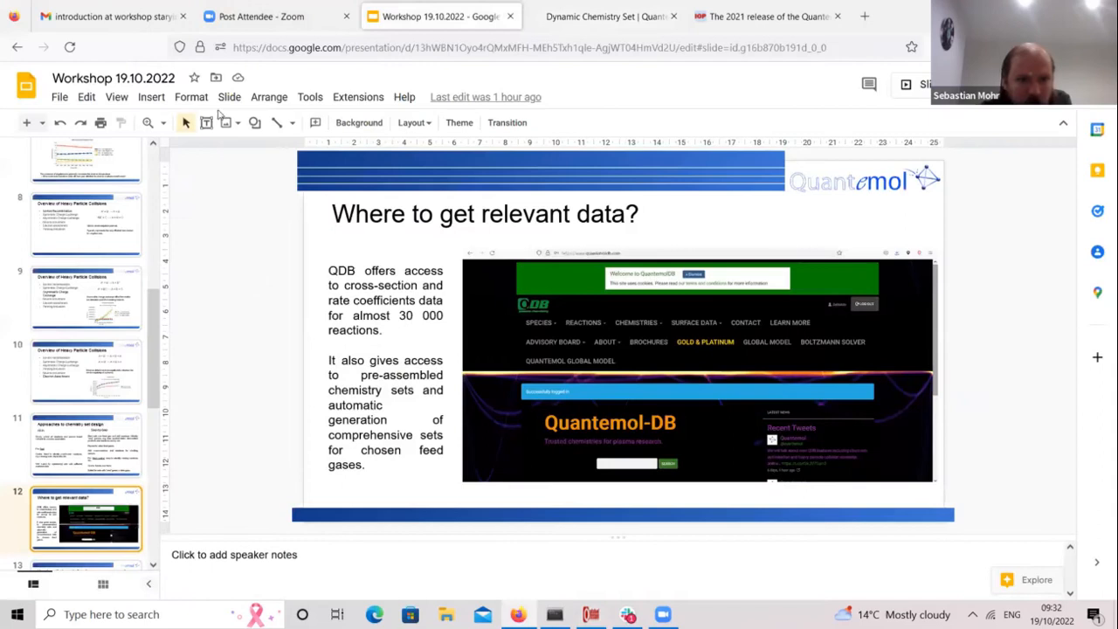
pyautogui.click(158, 98)
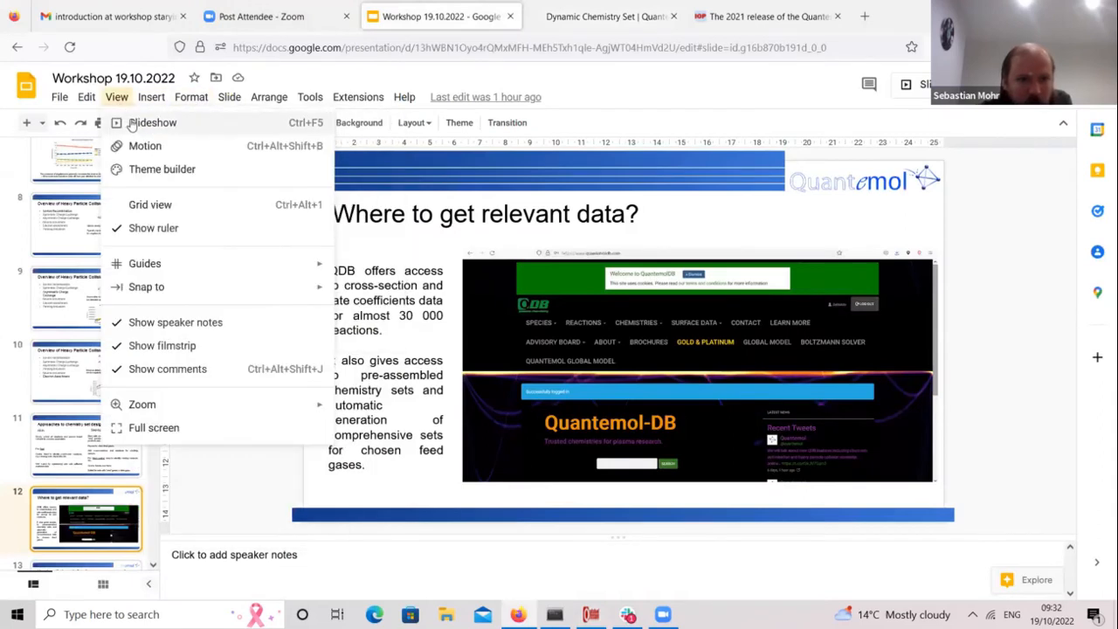
pyautogui.click(144, 122)
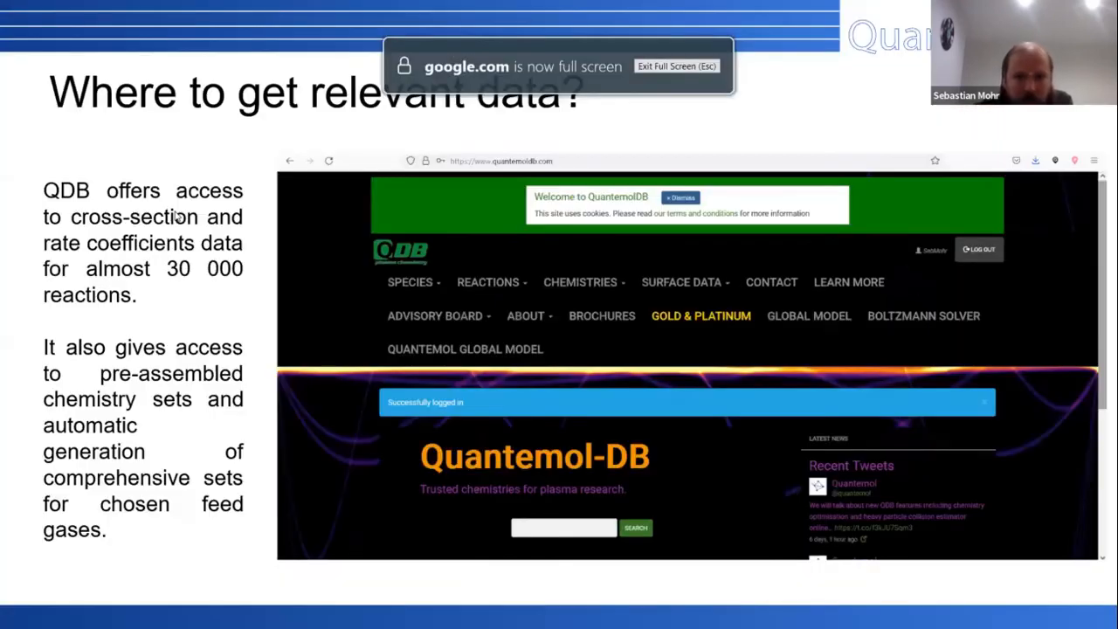
pyautogui.press('Right')
pyautogui.press('Right')
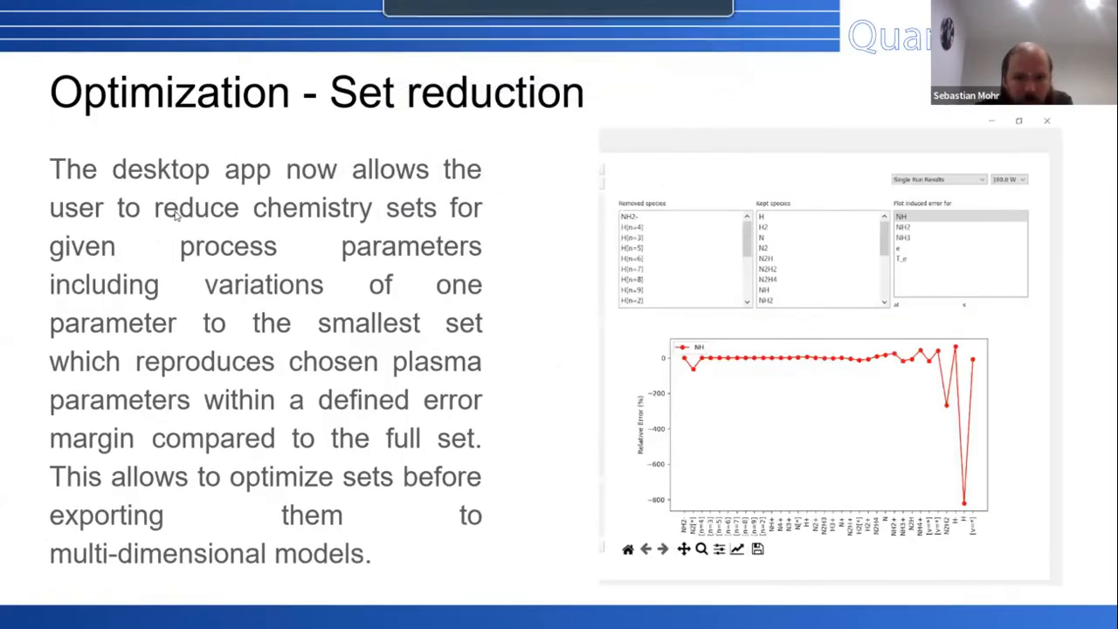